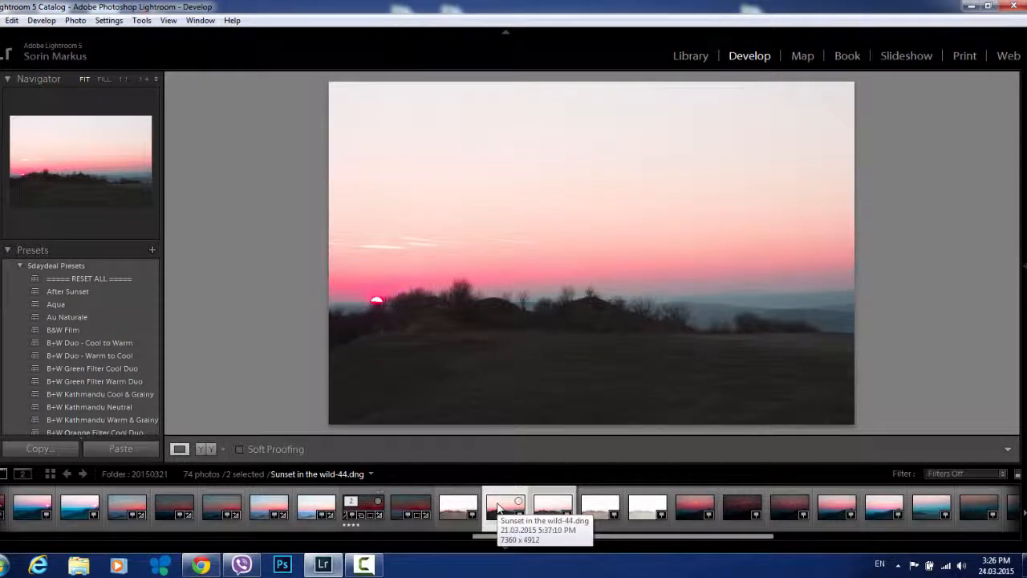
Compare the two selected sunset exposures, then set Shadows to +100 and Highlights to −100 on Sunset in the wild-44.dng.
mouse_move(1025, 321)
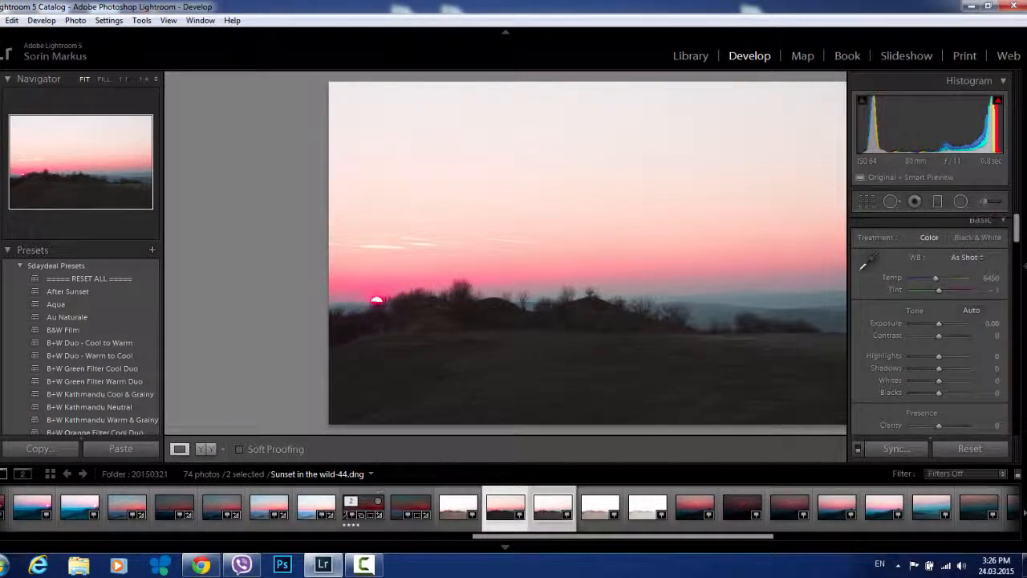
click(549, 509)
click(504, 508)
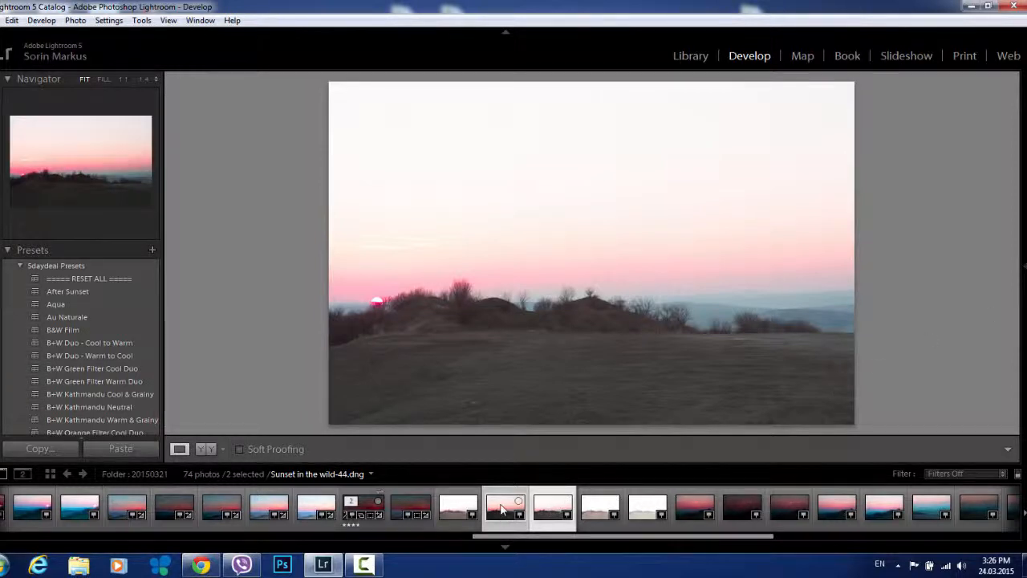
mouse_move(1025, 321)
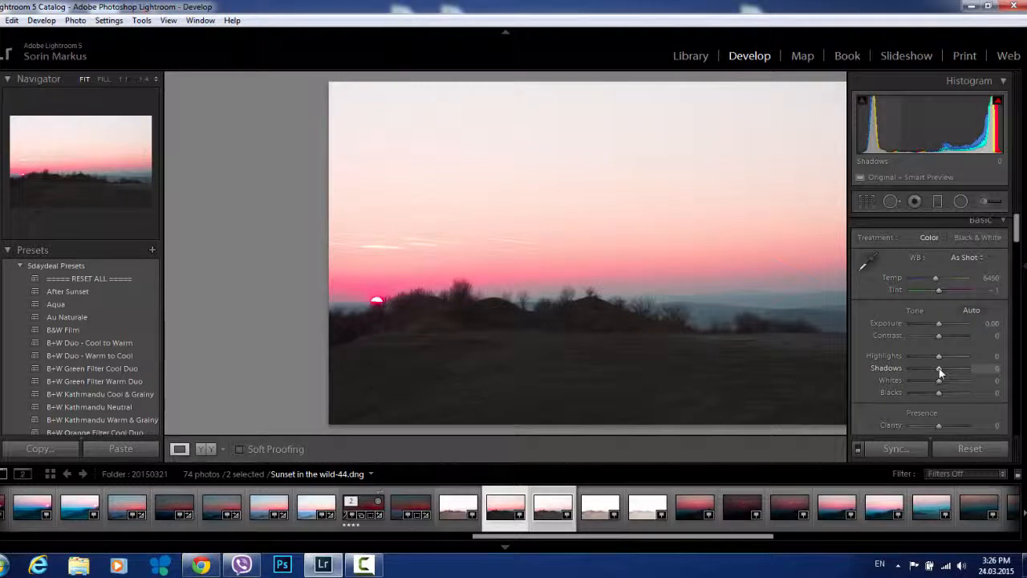
drag(940, 373, 996, 373)
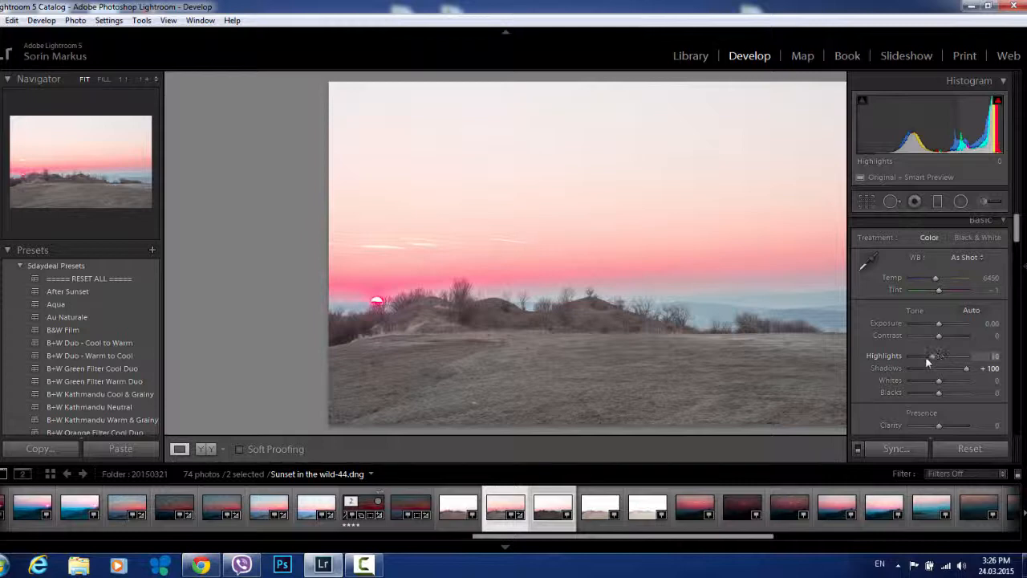
drag(925, 358, 875, 360)
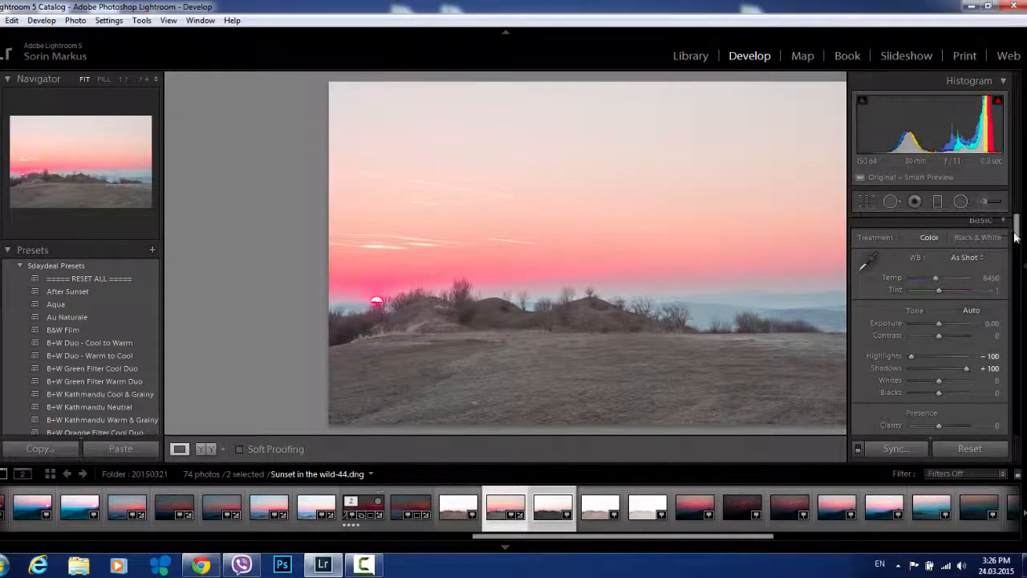
Change the camera calibration profile to Camera Flat.
drag(1015, 235, 1019, 416)
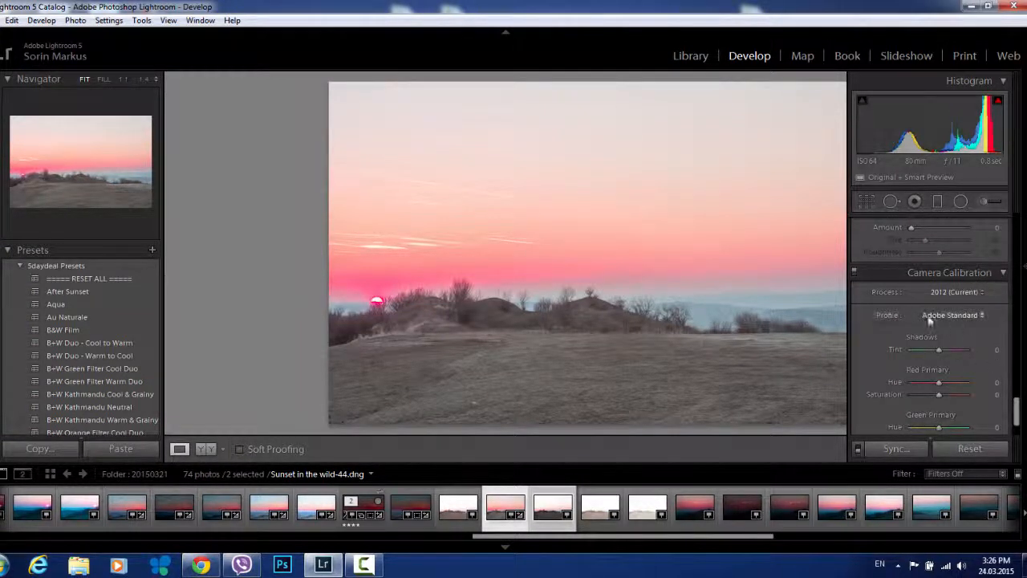
click(964, 318)
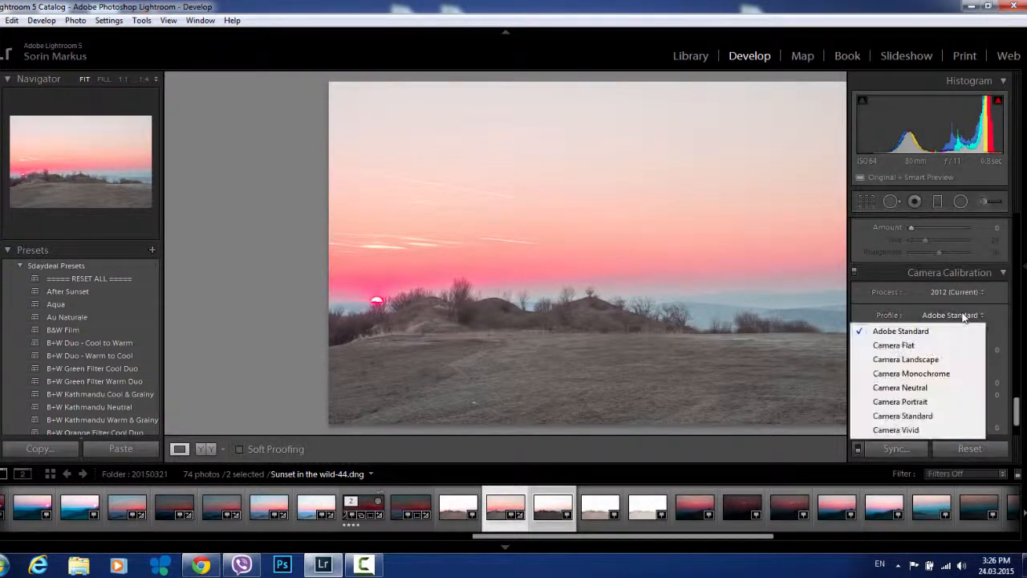
click(907, 346)
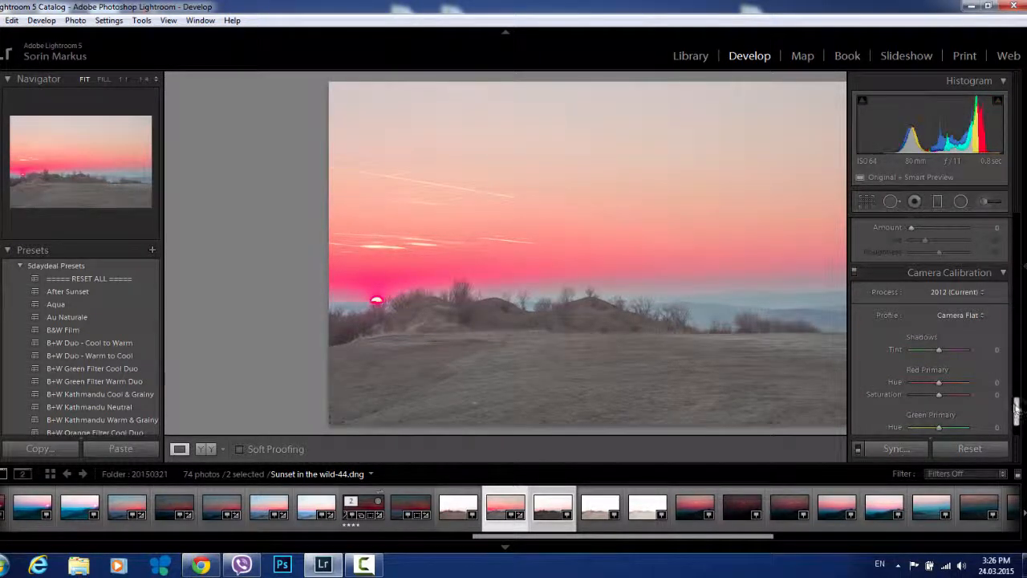
Set the white balance to Auto and shift the Tint to +29.
drag(1019, 413, 1016, 225)
click(969, 262)
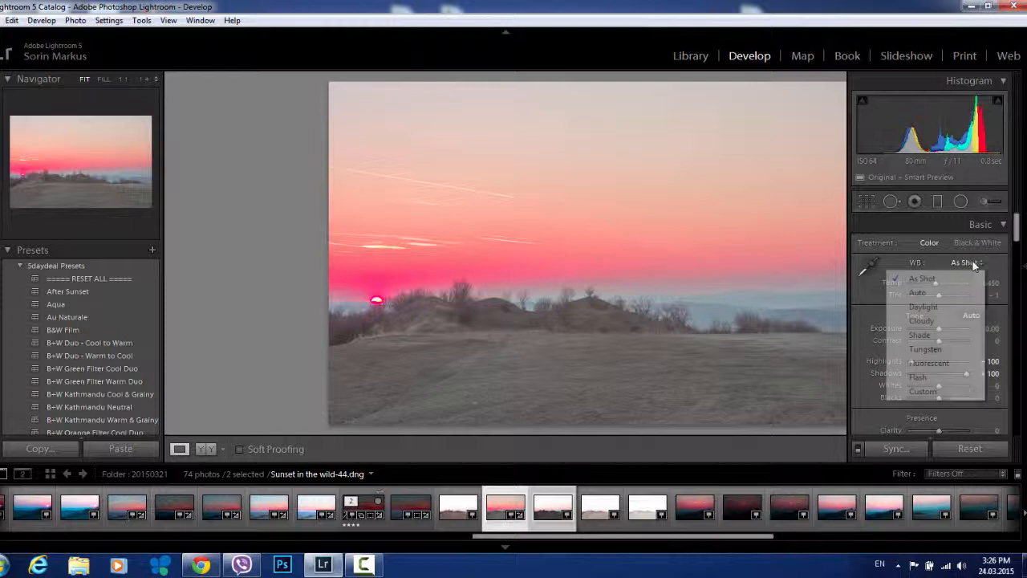
click(926, 293)
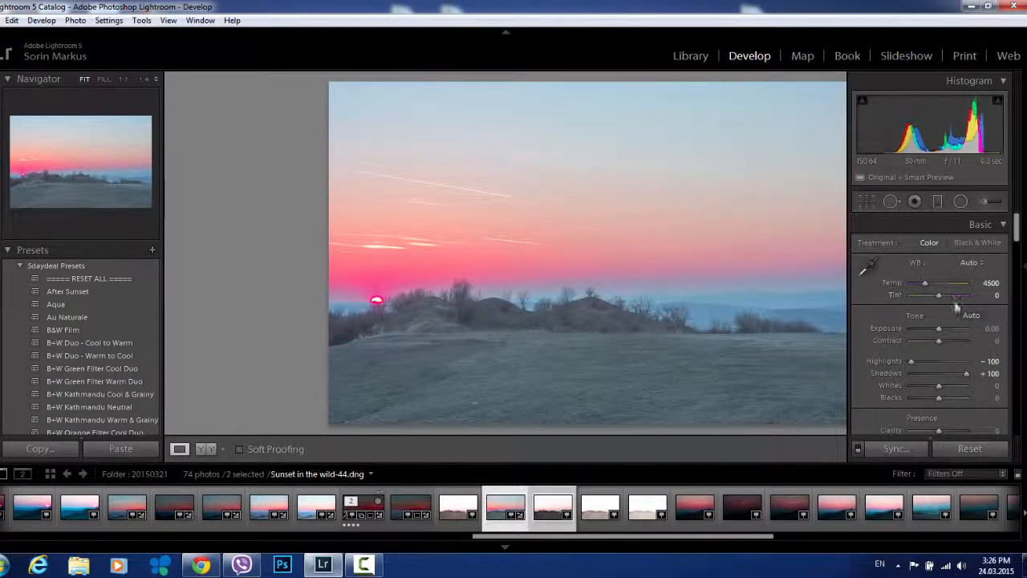
drag(939, 296, 944, 295)
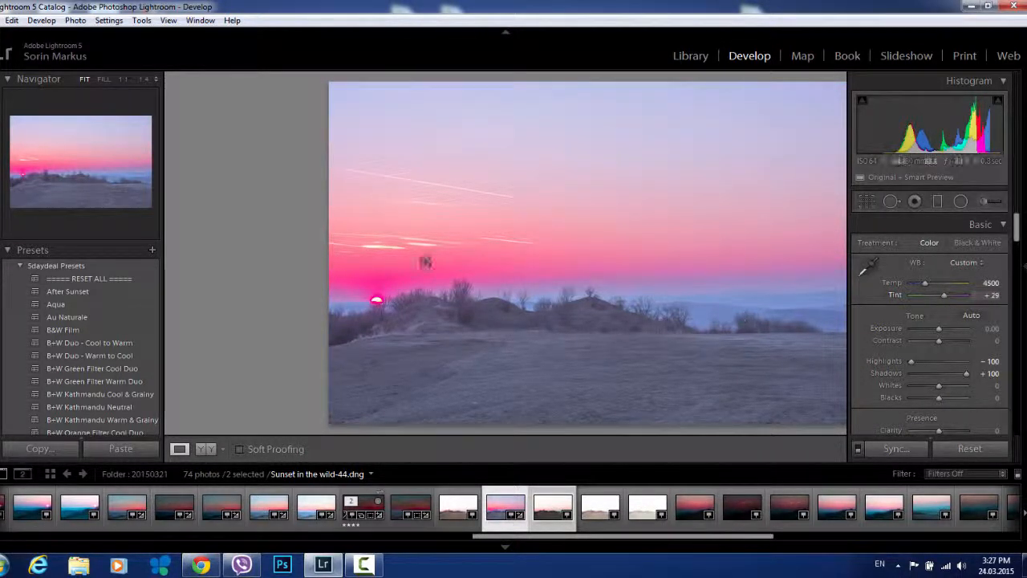
Set Whites to +21 and Blacks to −69 in the basic tone adjustments.
key(F8)
click(1023, 265)
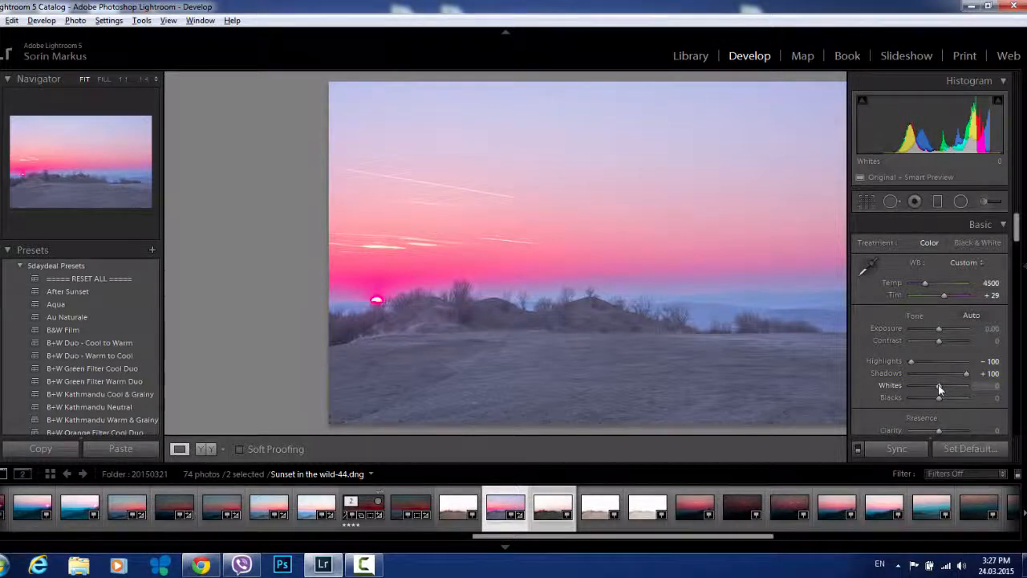
mouse_move(941, 388)
mouse_down()
mouse_move(940, 402)
mouse_move(920, 388)
mouse_up()
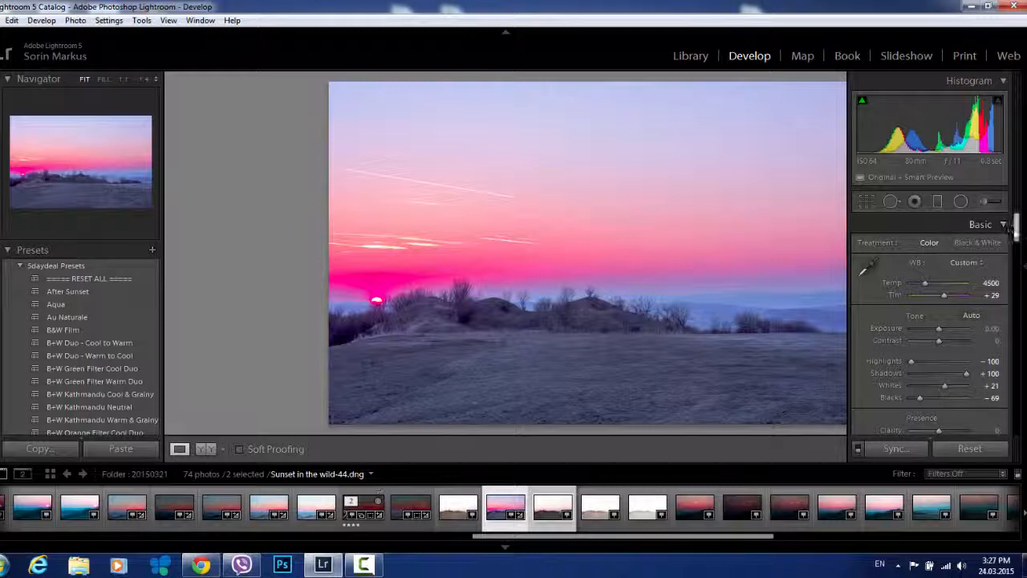
Enable profile corrections and chromatic aberration removal in the lens corrections.
scroll(1018, 256, down, 1)
drag(1018, 257, 1020, 366)
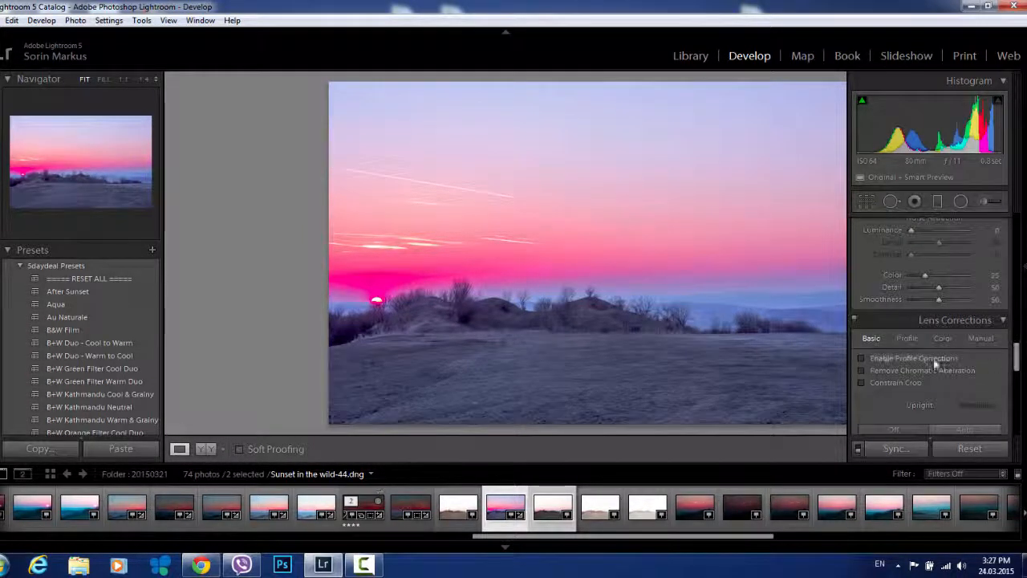
click(861, 359)
click(858, 371)
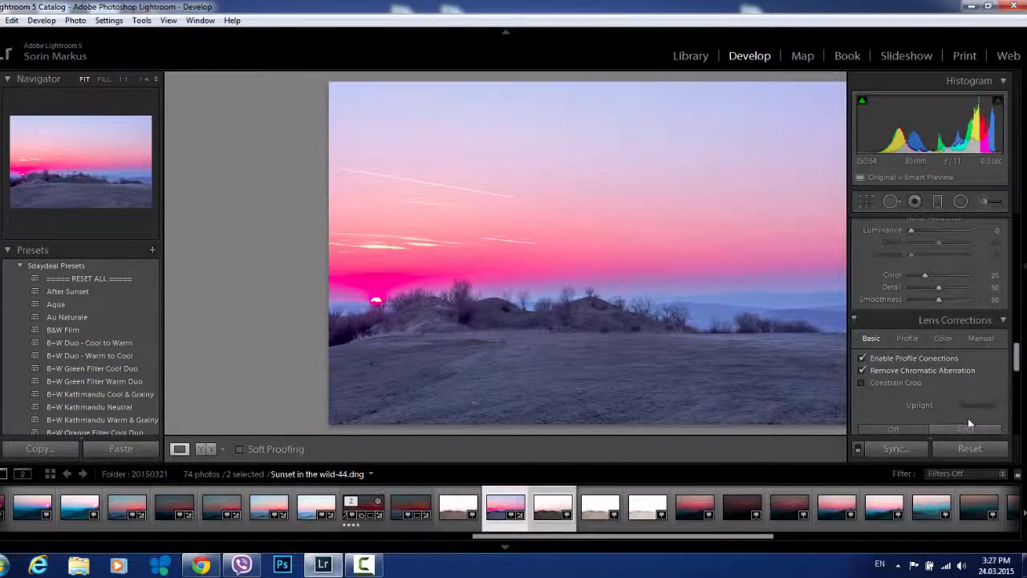
Apply the Auto Upright correction to the photo, switching it off and on once to compare the perspective.
scroll(965, 406, down, 2)
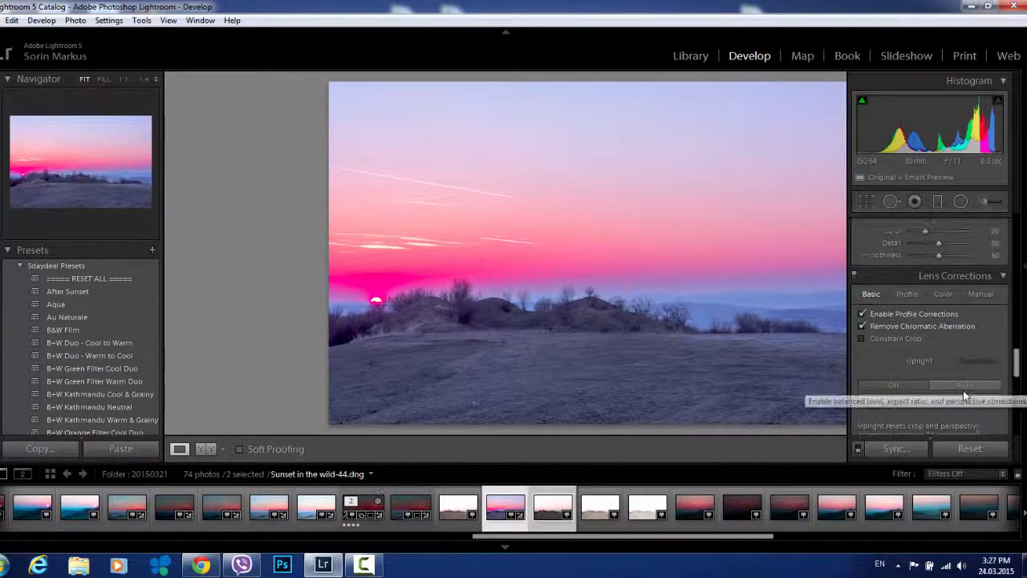
click(961, 383)
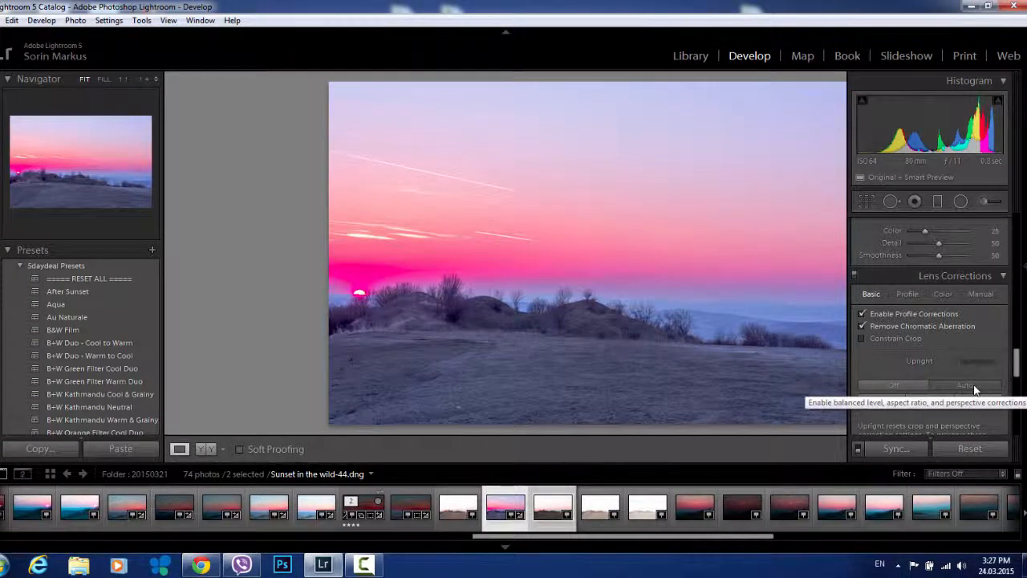
click(894, 385)
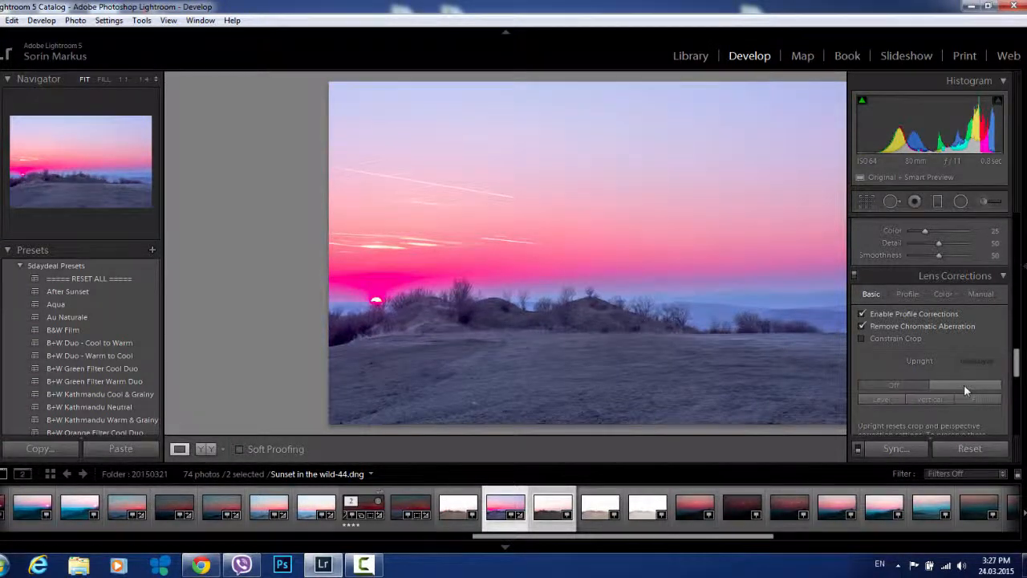
click(964, 386)
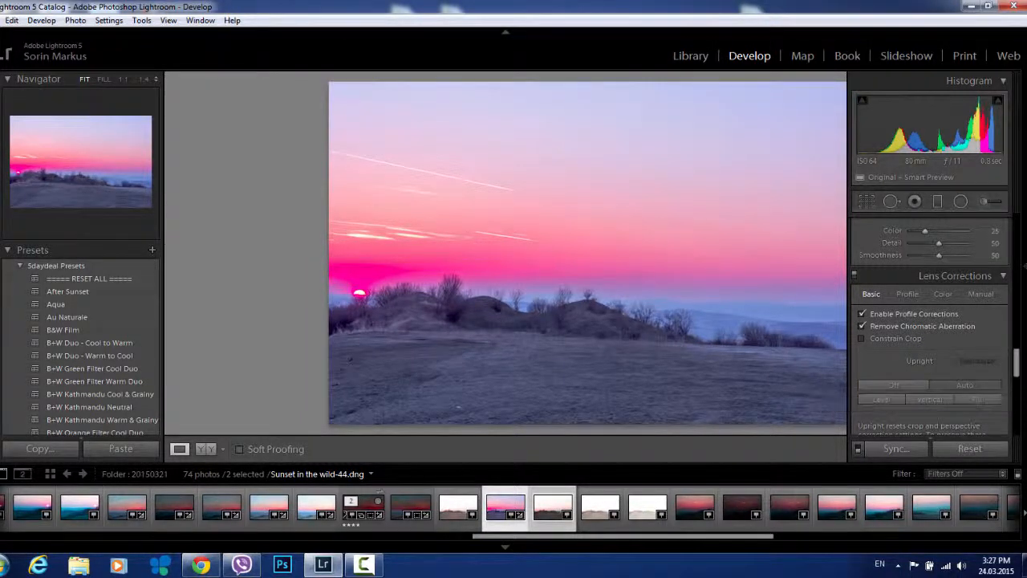
Crop the photo to a wider format by trimming sky from its upper edge and ground from its lower edge.
drag(1016, 362, 1017, 220)
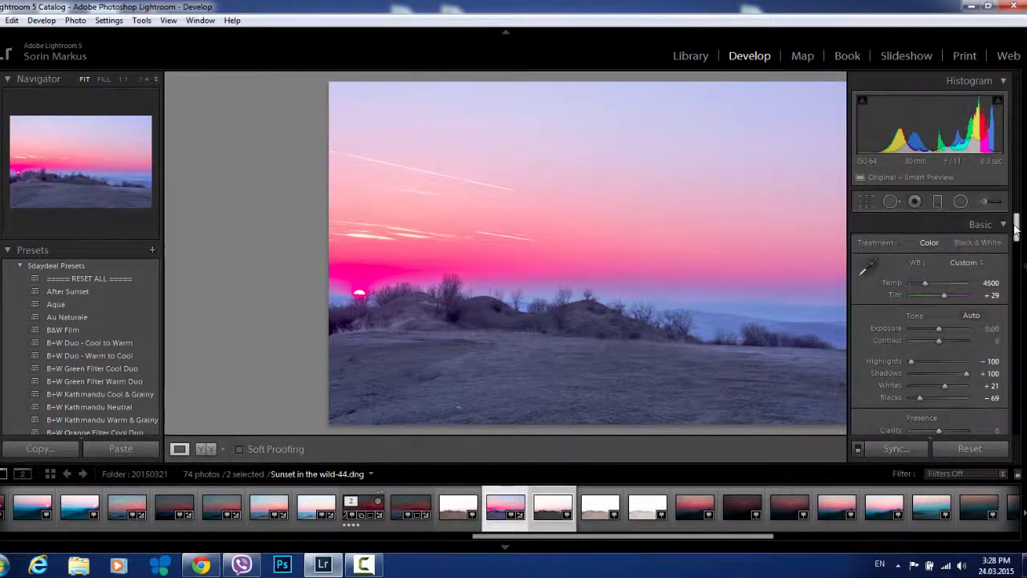
click(867, 202)
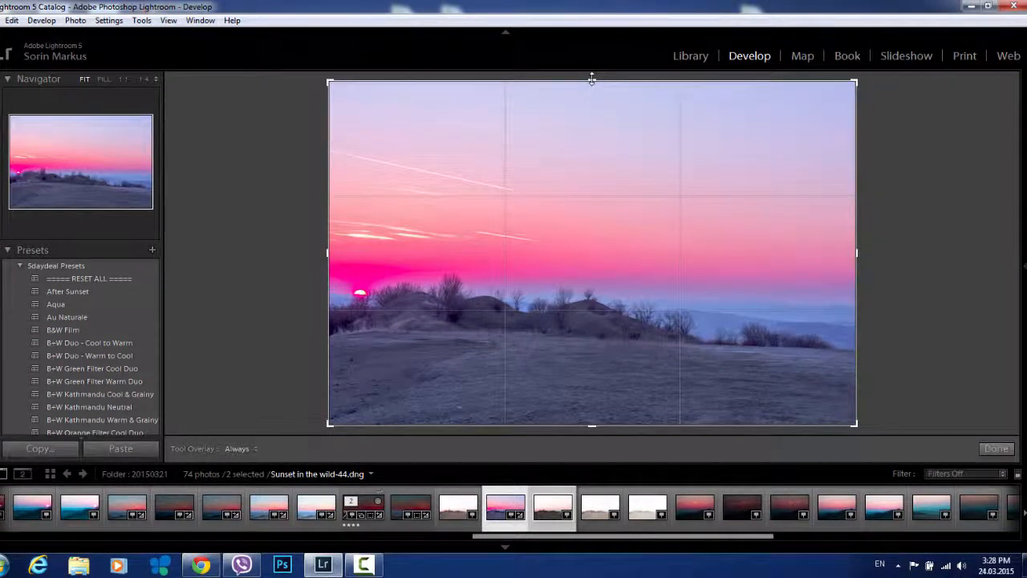
drag(592, 81, 592, 98)
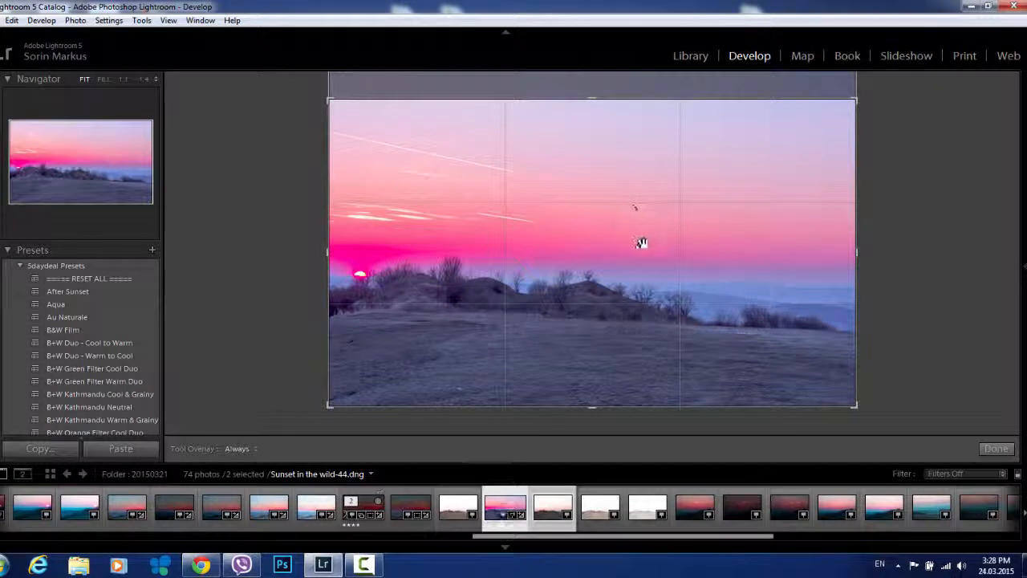
drag(592, 412, 595, 398)
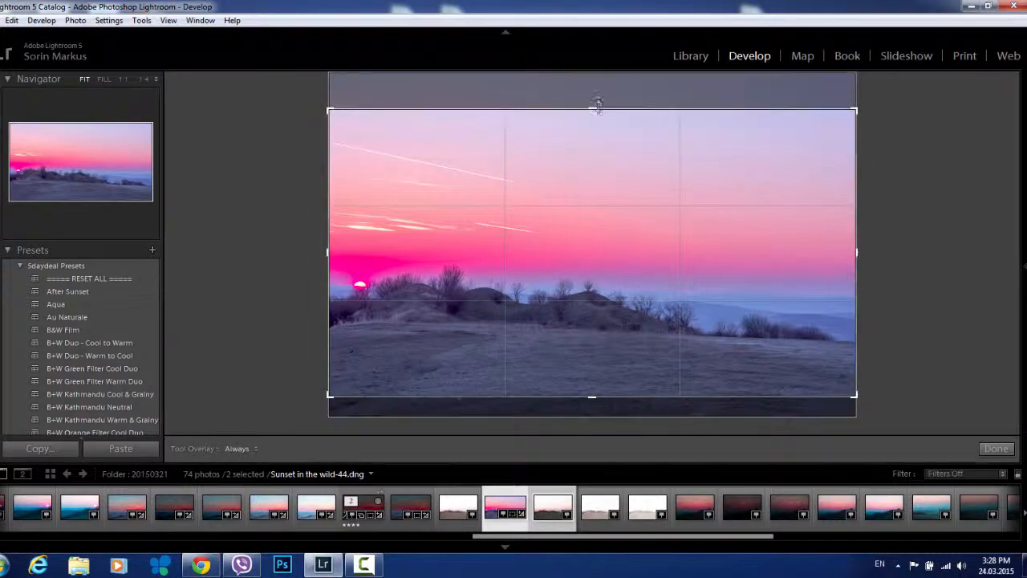
drag(594, 108, 594, 113)
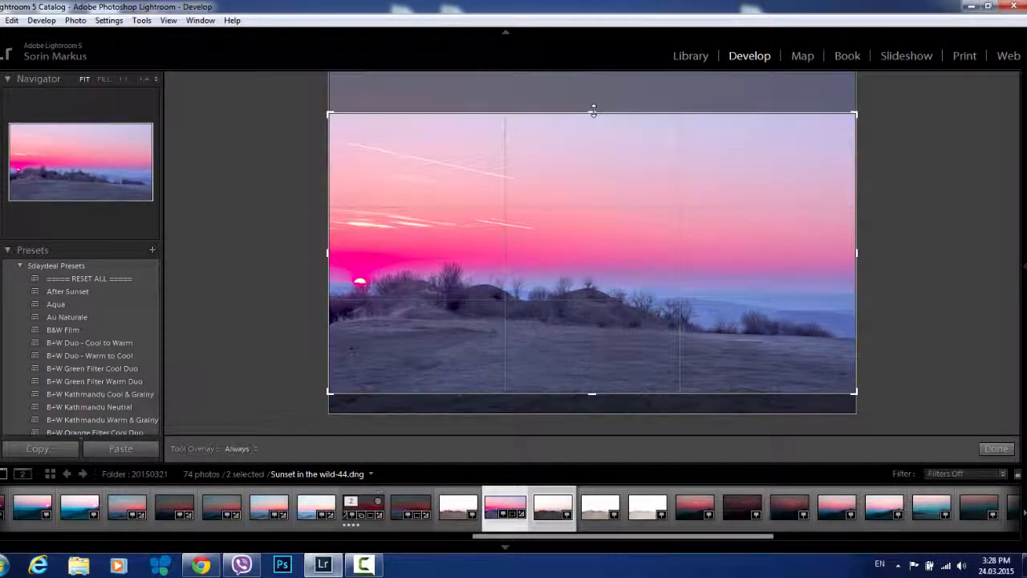
click(995, 452)
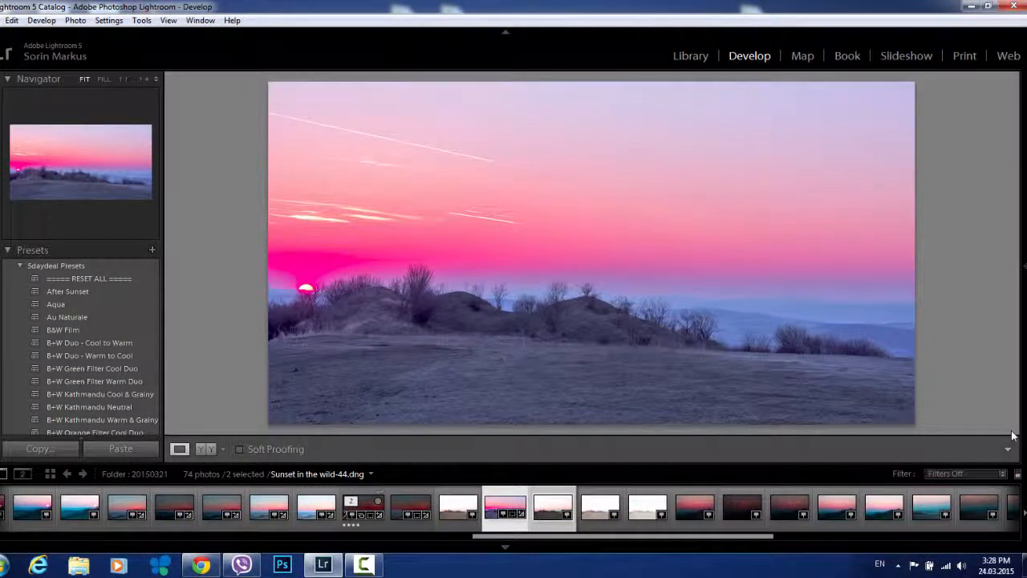
Inspect the hill at 1:1 and set Luminance noise reduction to 10 and the sharpening Amount to 91.
click(1024, 265)
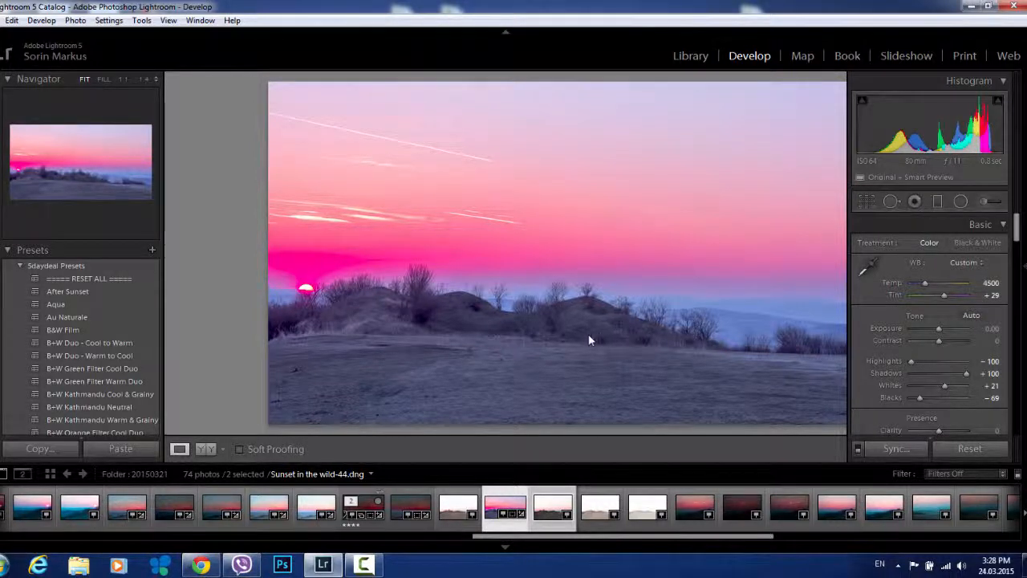
click(818, 355)
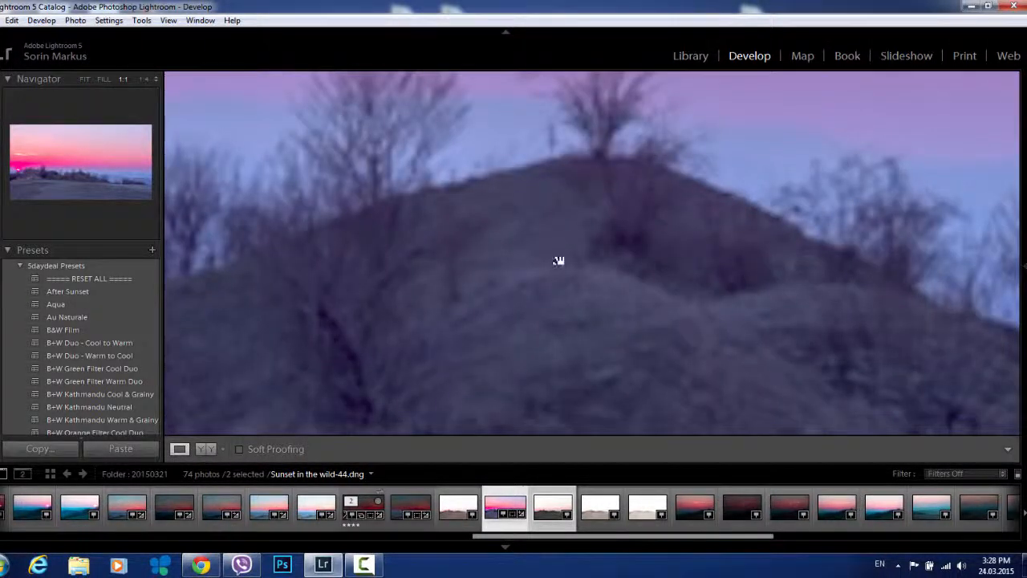
drag(565, 247, 533, 330)
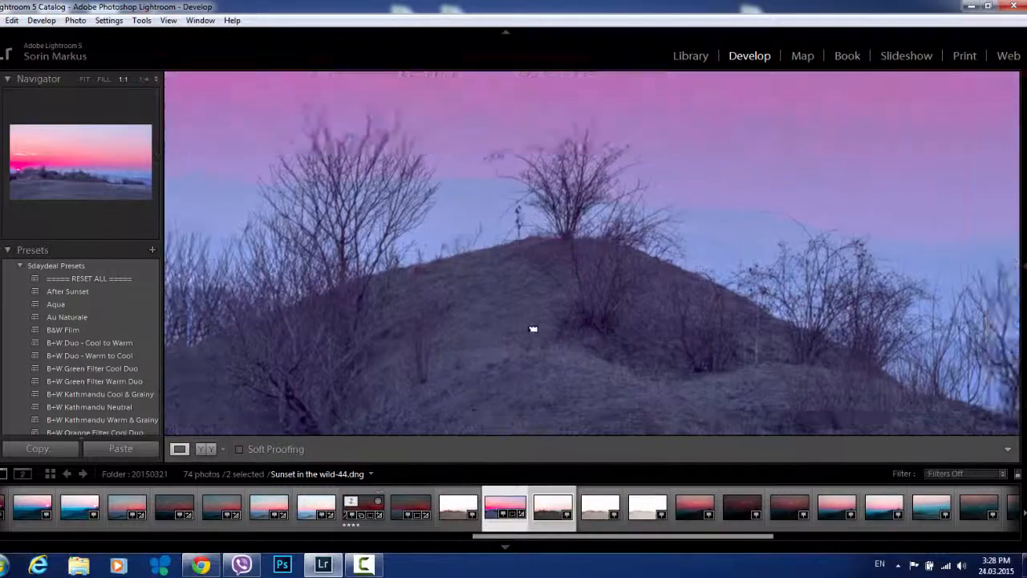
mouse_move(1023, 237)
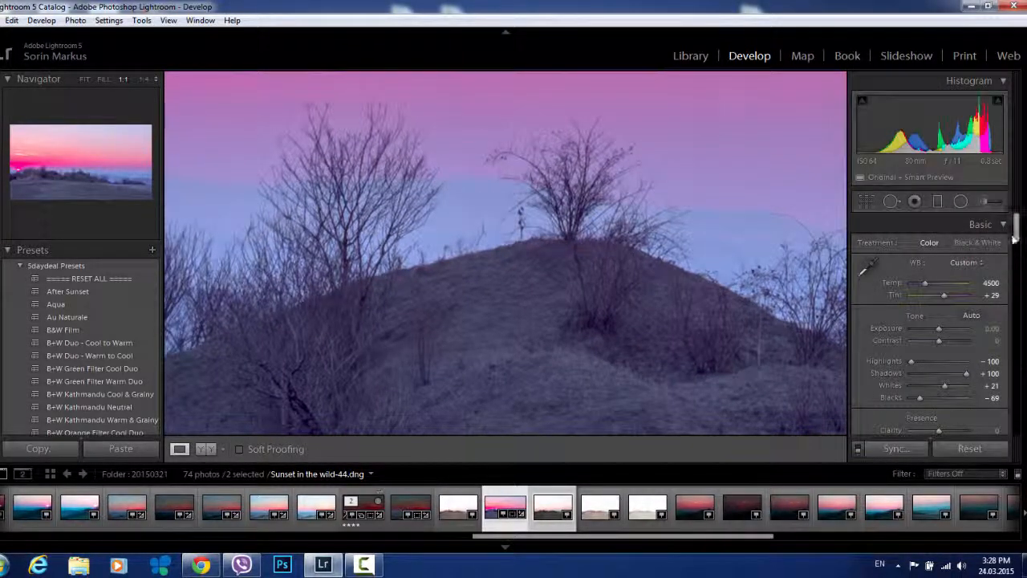
drag(1018, 235, 1016, 359)
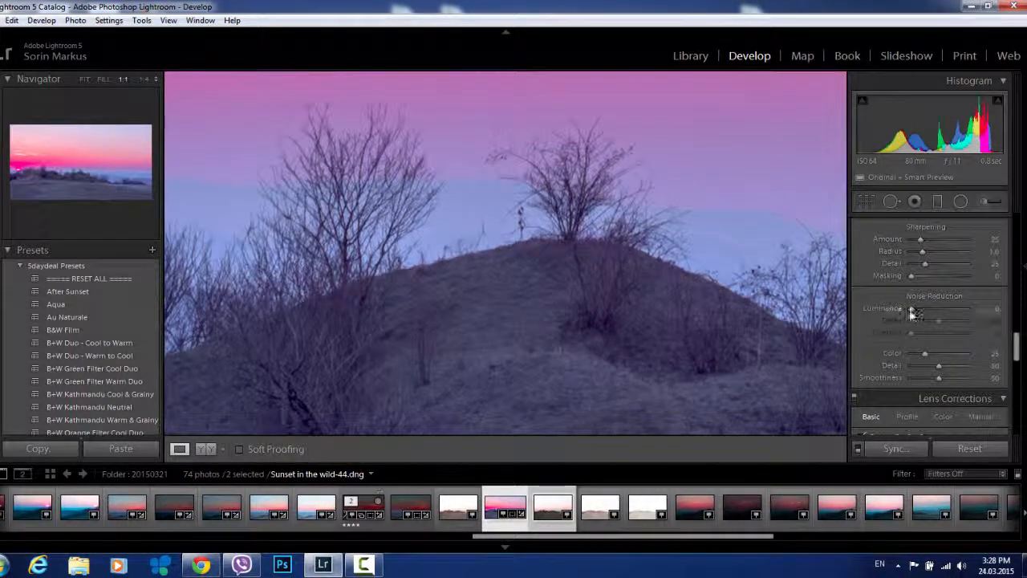
drag(911, 313, 914, 308)
drag(921, 239, 945, 240)
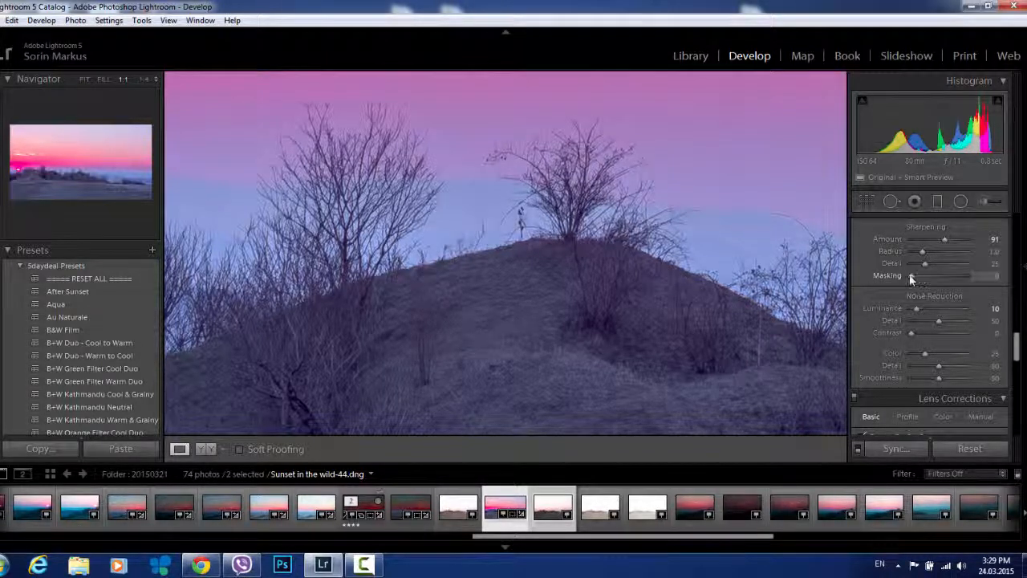
Return to the full photo view and raise the sharpening Masking slightly.
click(627, 258)
click(1024, 329)
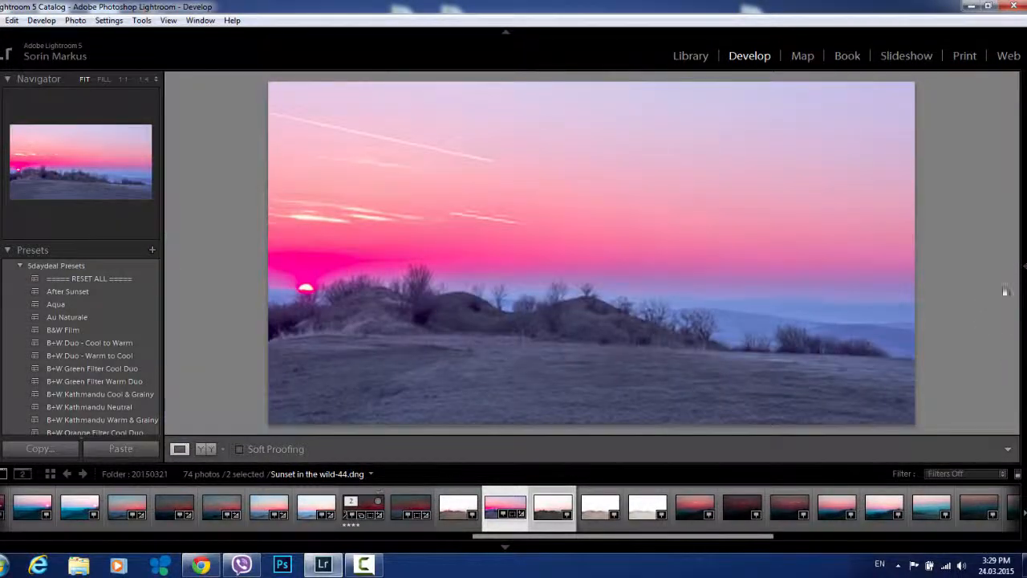
mouse_move(1023, 291)
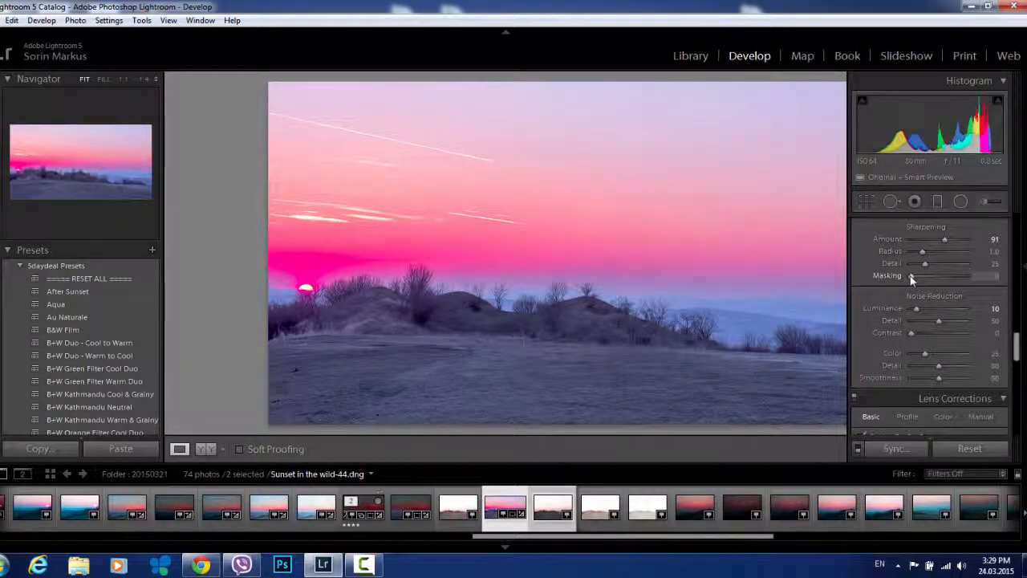
drag(912, 277, 919, 280)
Check the photo with Visualize Spots, adjust the heal spot near the sky's upper-left corner and finish spot removal.
click(891, 201)
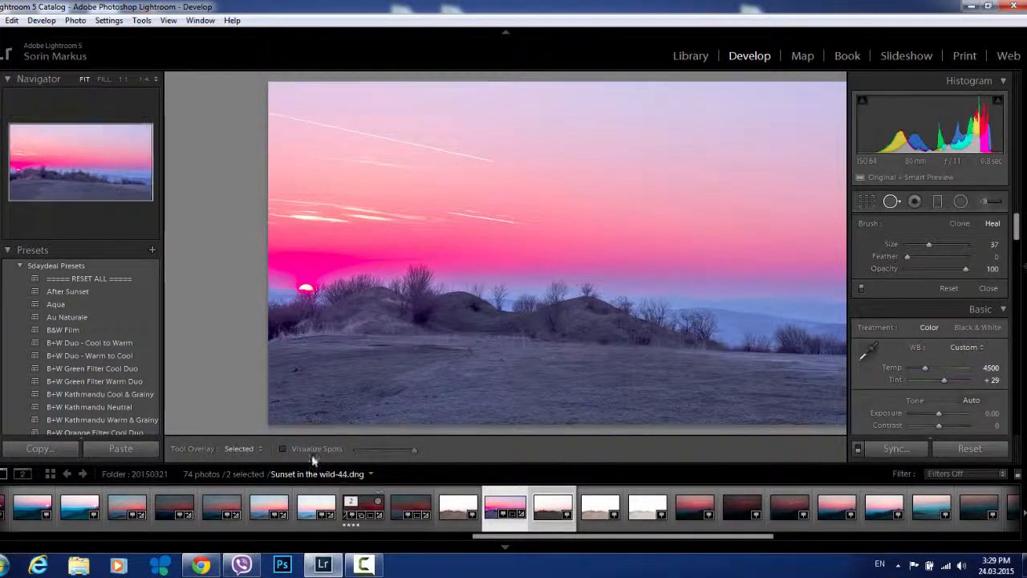
click(283, 449)
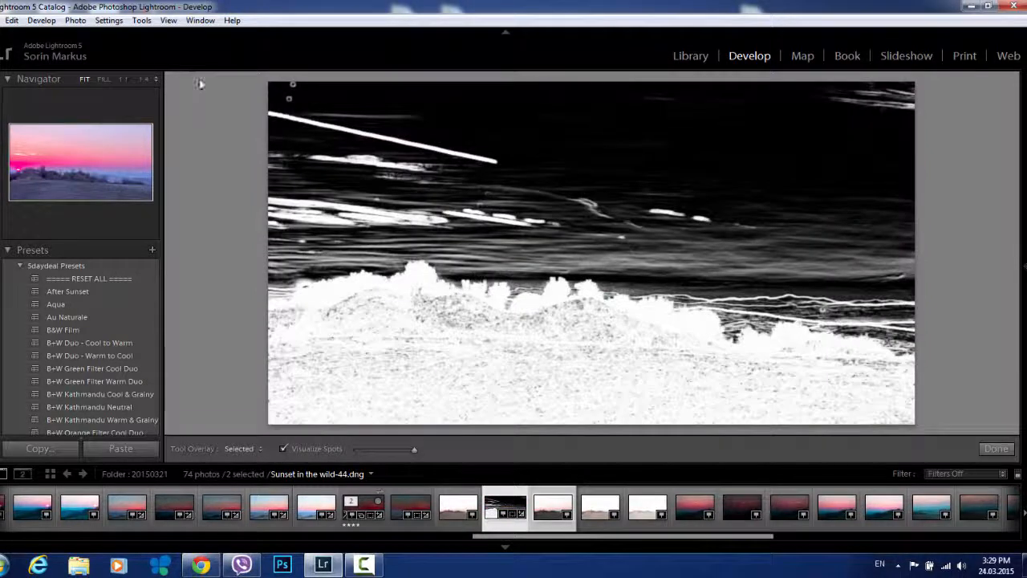
click(288, 98)
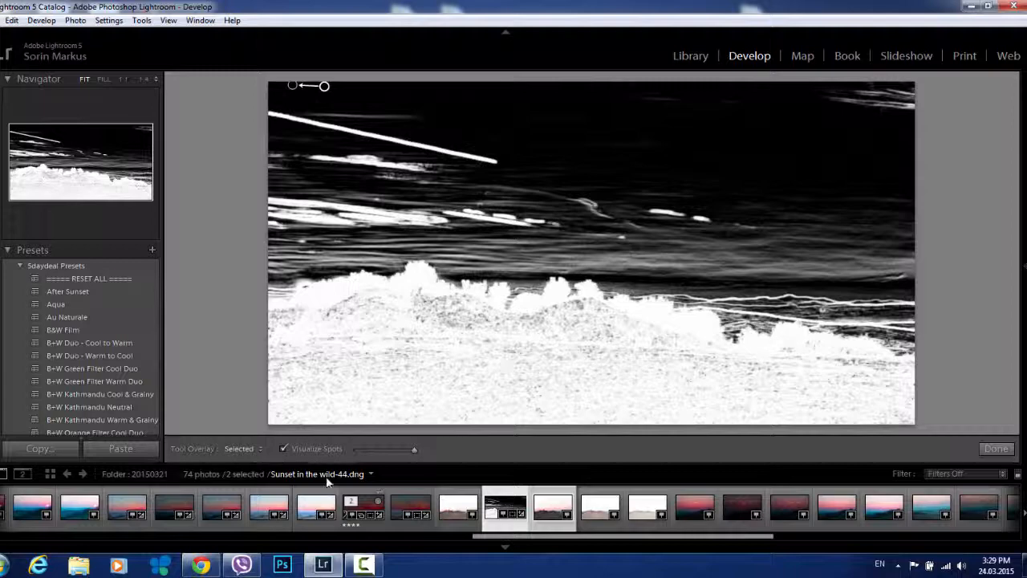
mouse_move(414, 451)
mouse_down()
mouse_move(385, 453)
mouse_move(414, 450)
mouse_up()
click(284, 451)
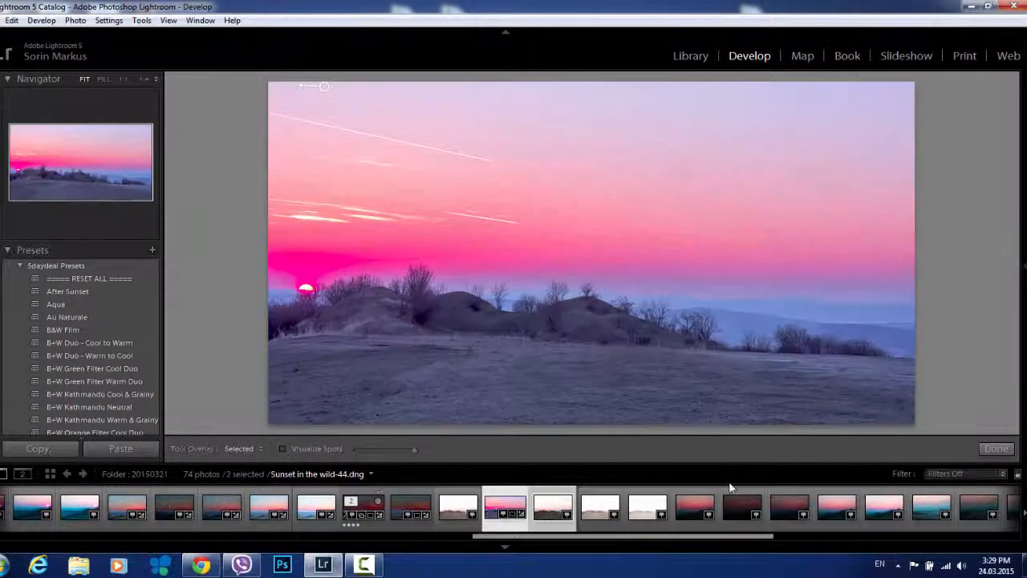
click(997, 449)
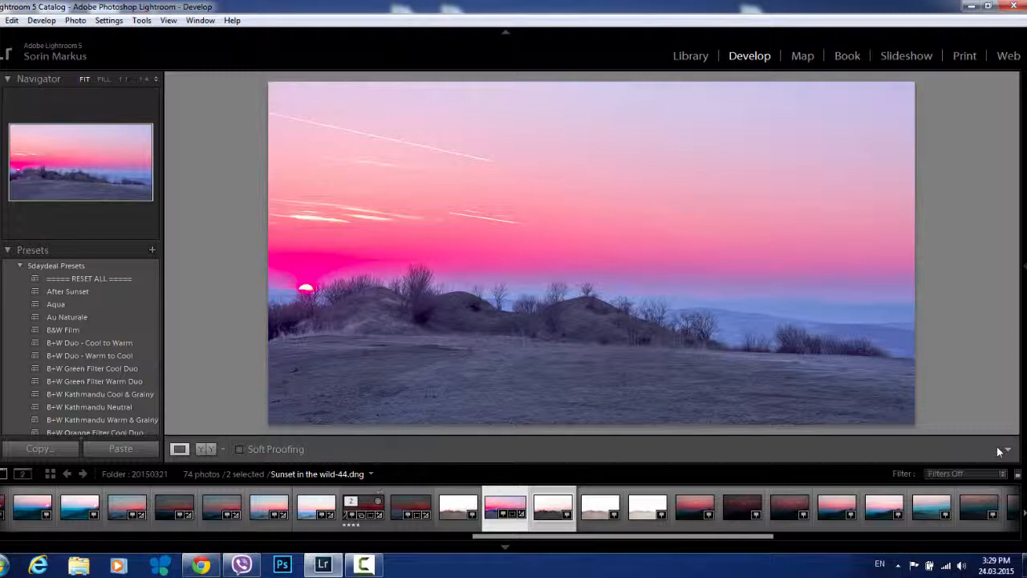
Darken the photo by lowering the Exposure to -1.43.
click(1024, 265)
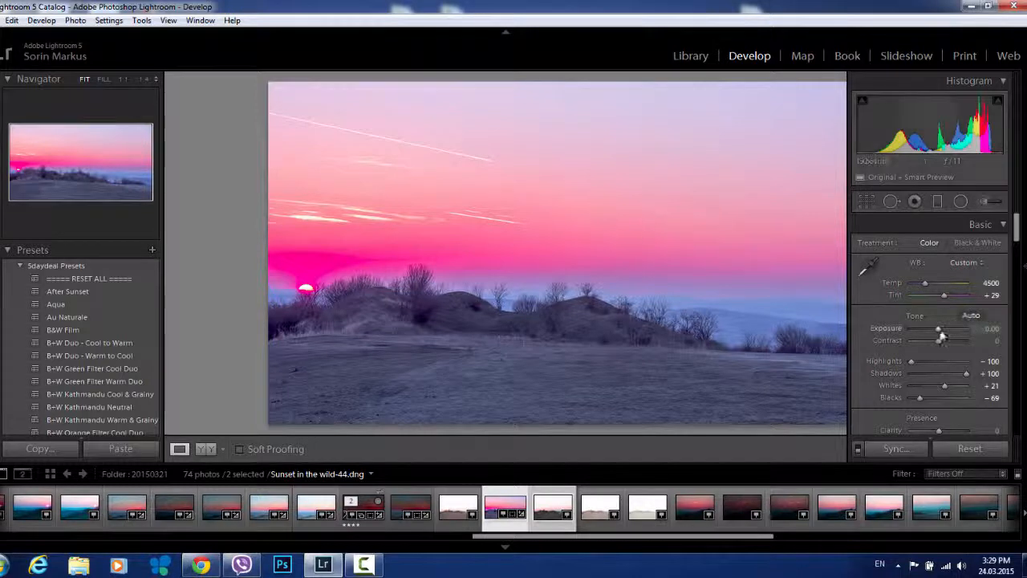
drag(941, 332, 934, 330)
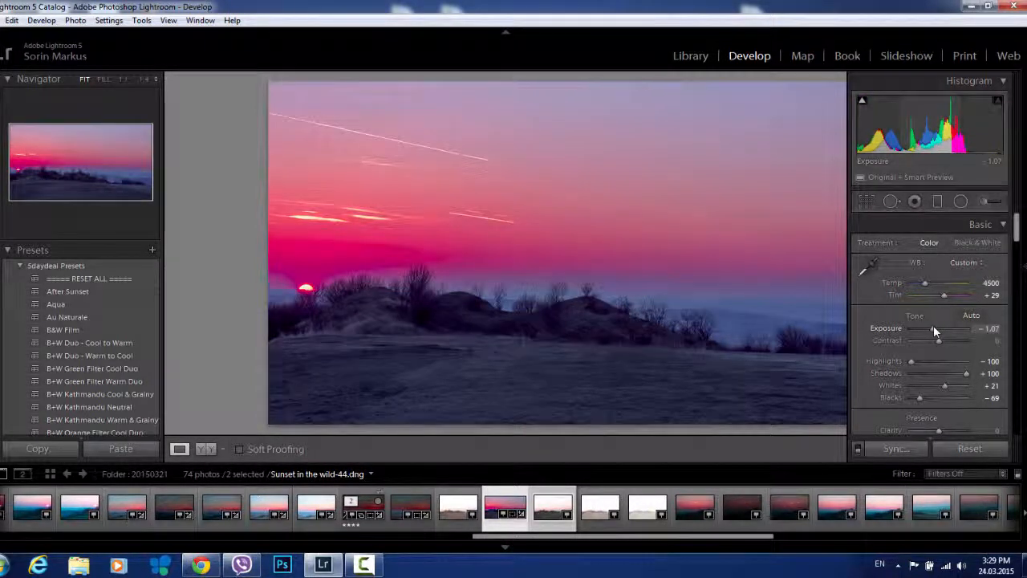
drag(934, 329, 932, 329)
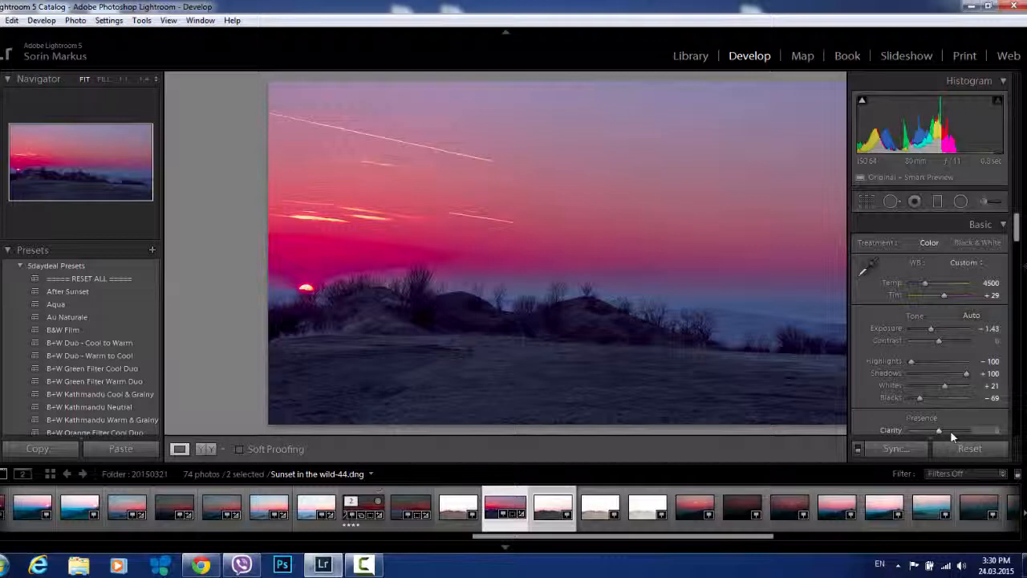
Synchronize all checked develop settings to the second selected photo and display Sunset in the wild-45.dng on its own.
click(897, 450)
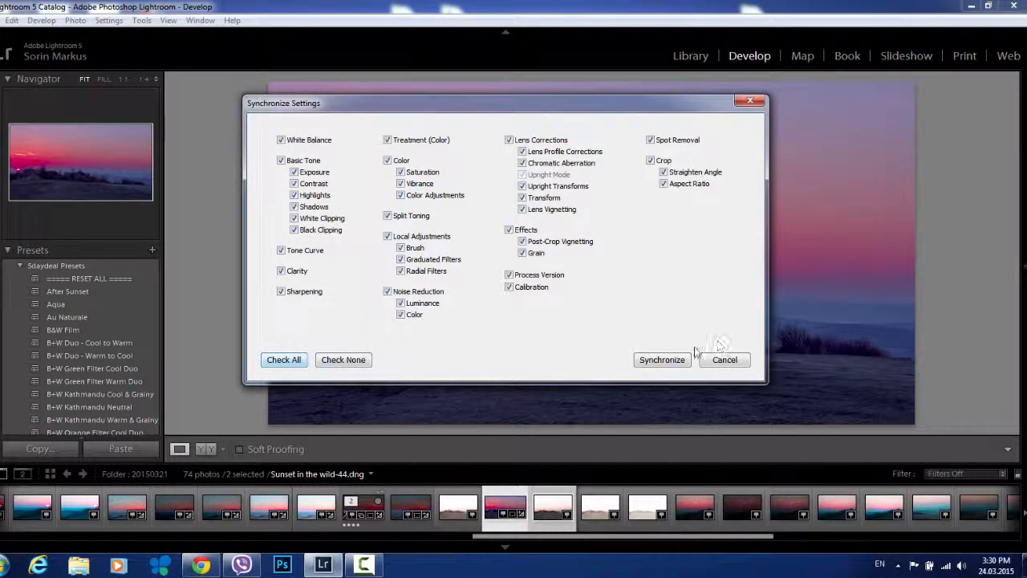
click(649, 367)
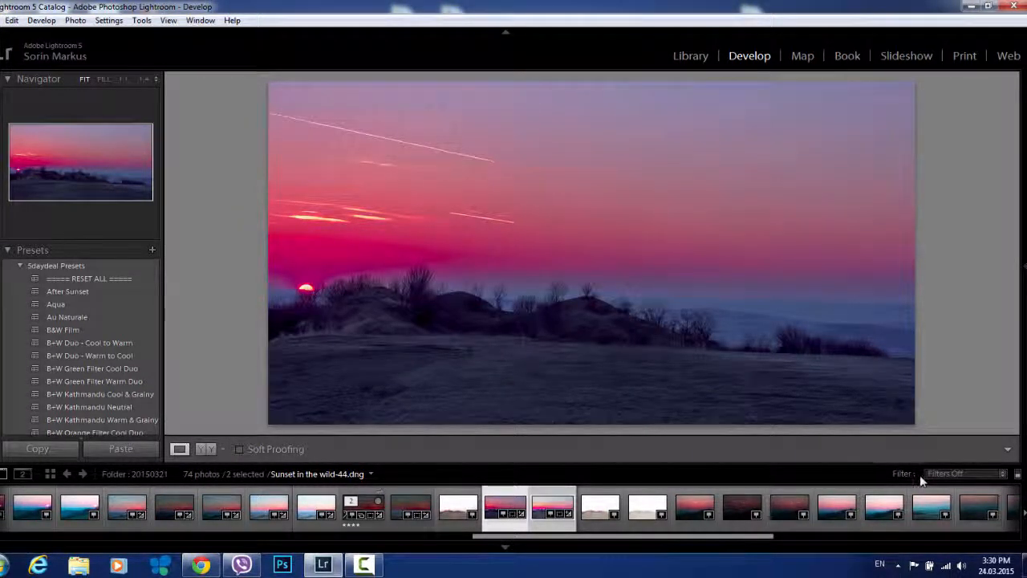
click(540, 501)
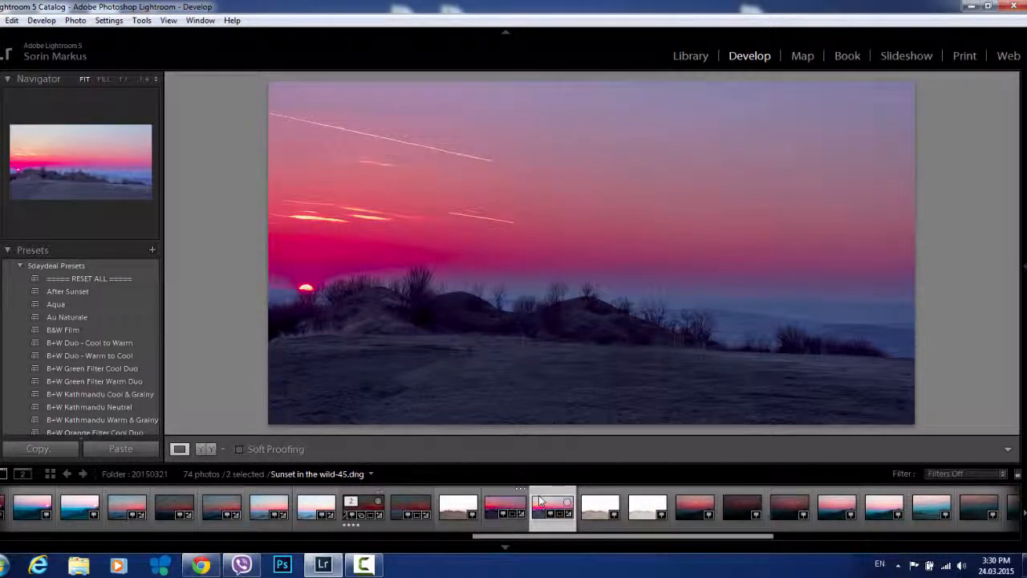
click(540, 501)
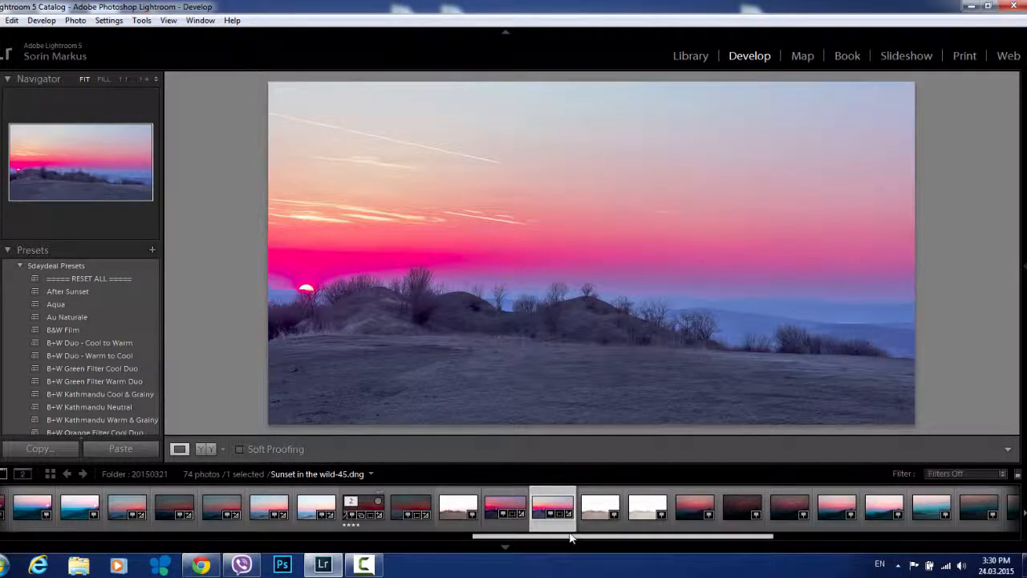
Select Sunset in the wild-44.dng and Sunset in the wild-45.dng together and open them as layers in Photoshop.
ctrl+click(498, 499)
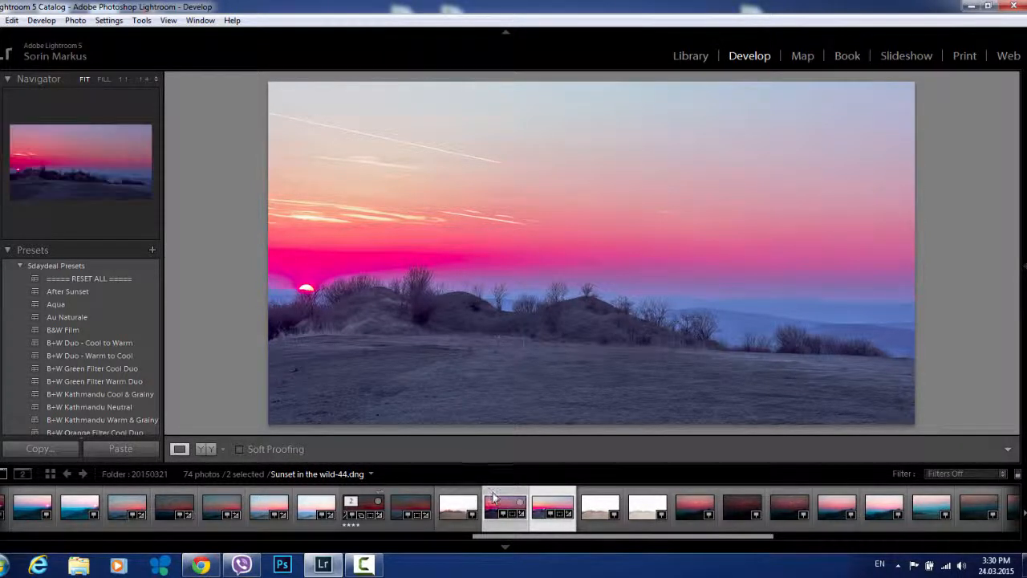
right_click(492, 500)
mouse_move(584, 223)
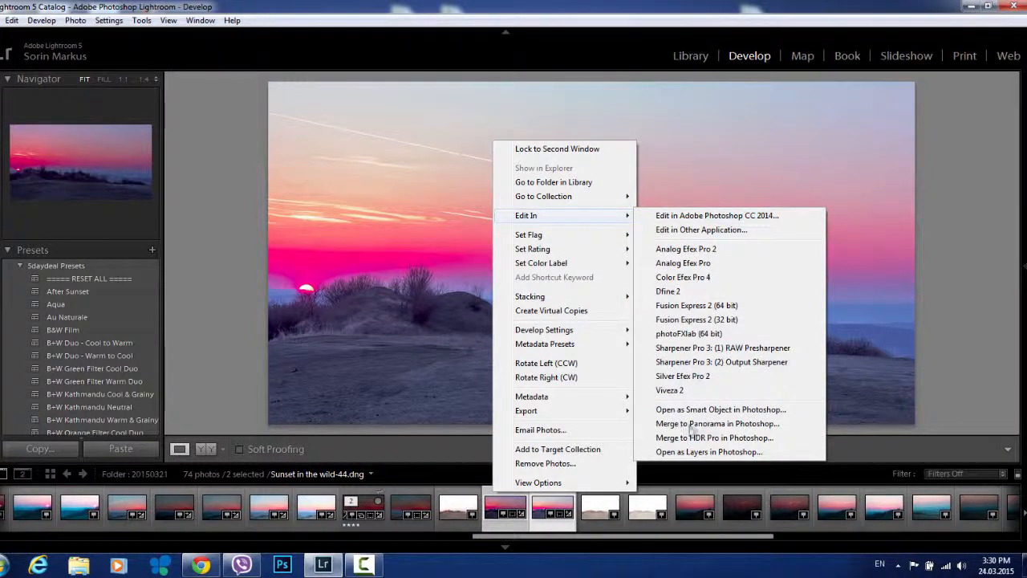
click(745, 452)
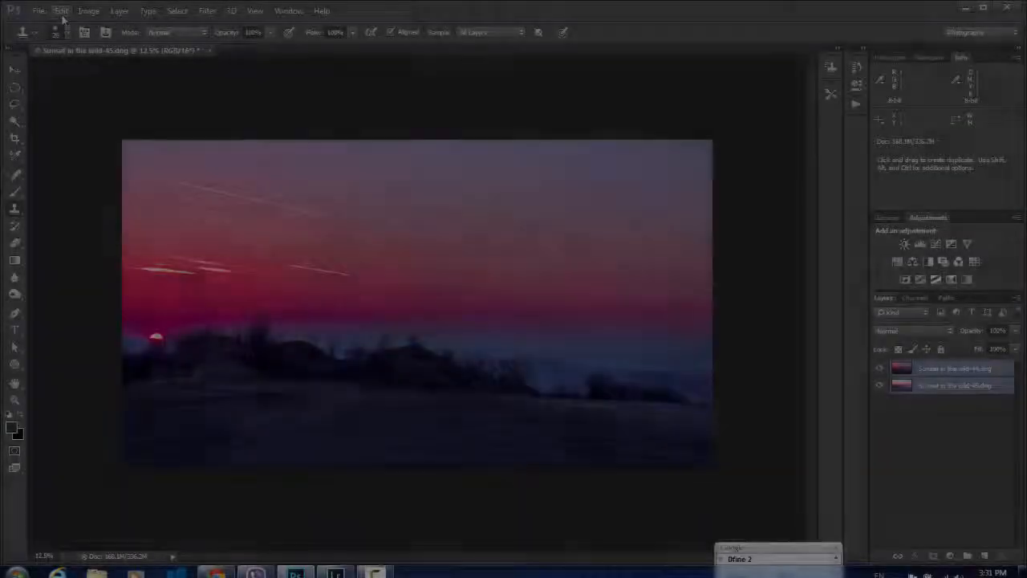
Auto-align the two photo layers using the Auto projection.
click(61, 11)
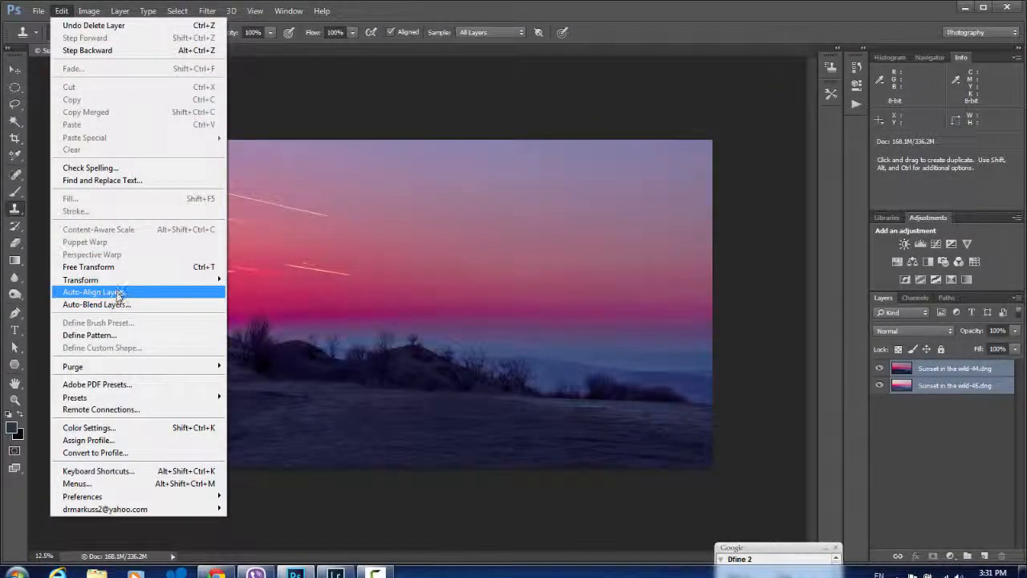
click(119, 293)
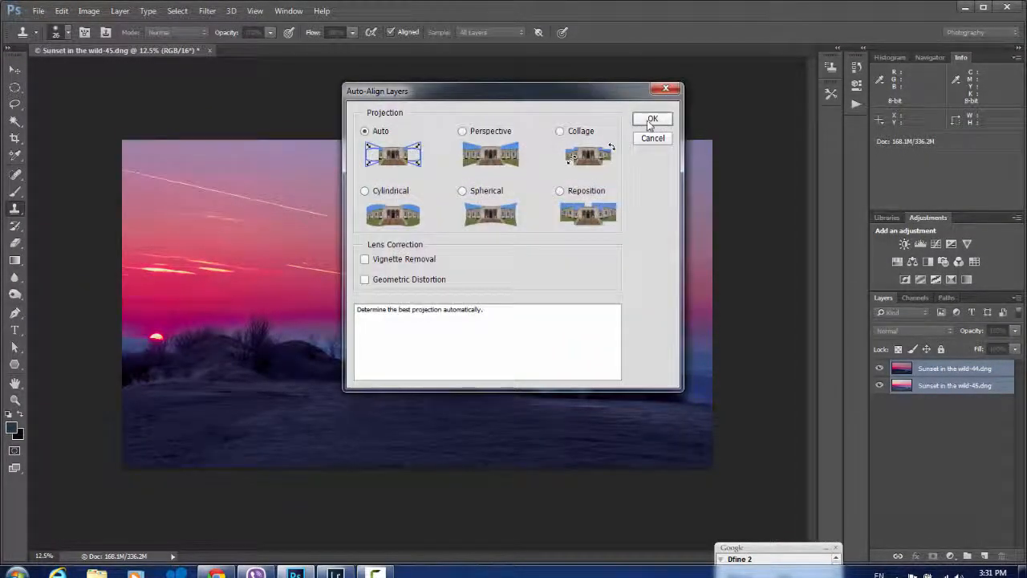
click(651, 121)
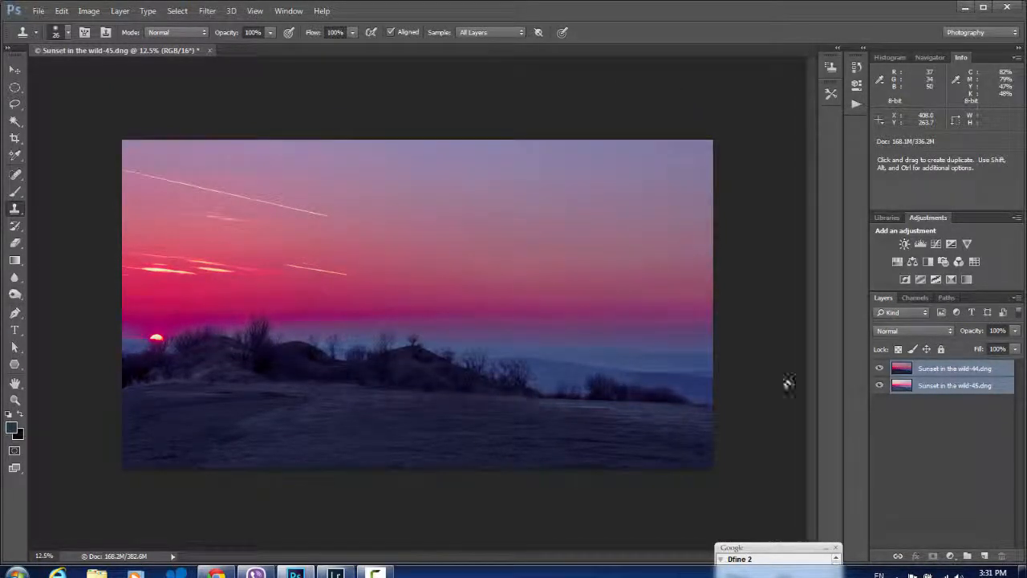
Hide the Sunset in the wild-44.dng layer and run the Generate Luminance Masks action from the JM Luminance Masks set.
click(880, 369)
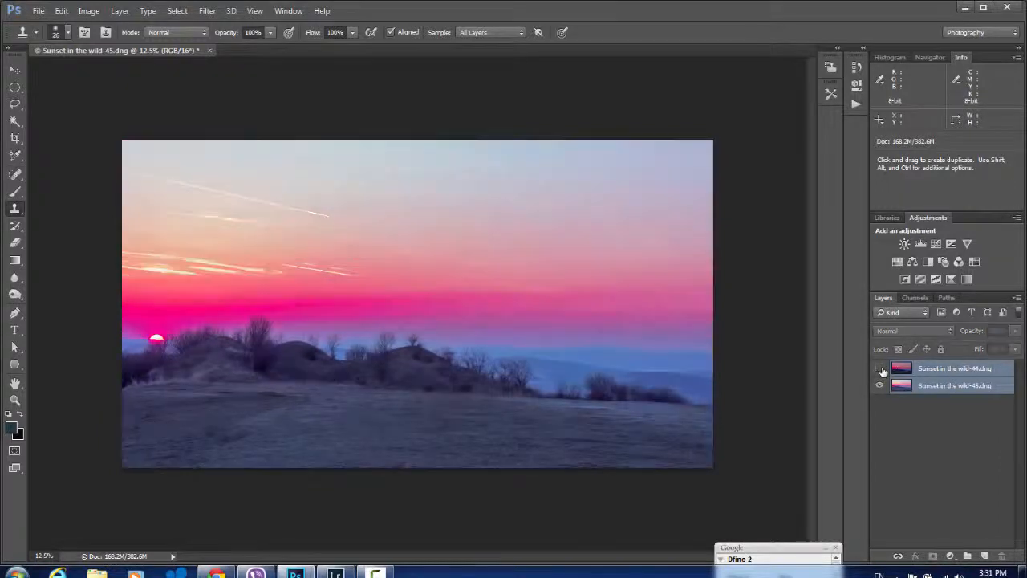
click(856, 106)
scroll(763, 261, down, 2)
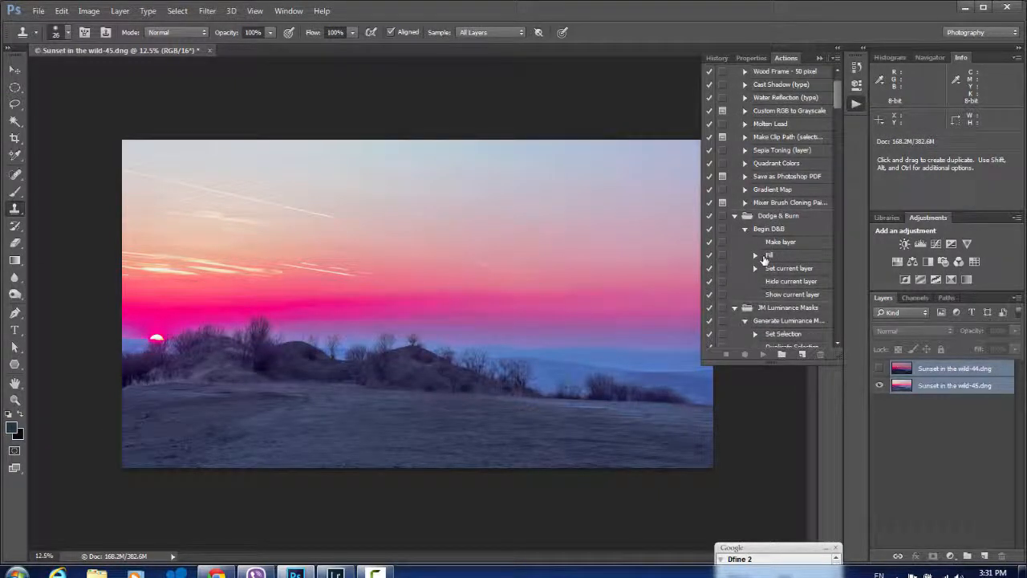
scroll(764, 261, down, 1)
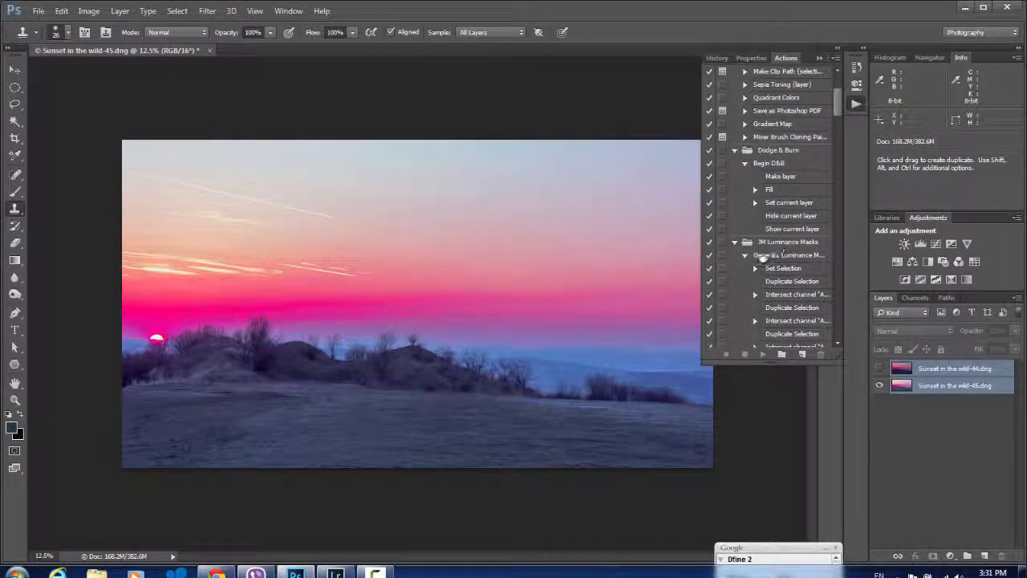
click(771, 257)
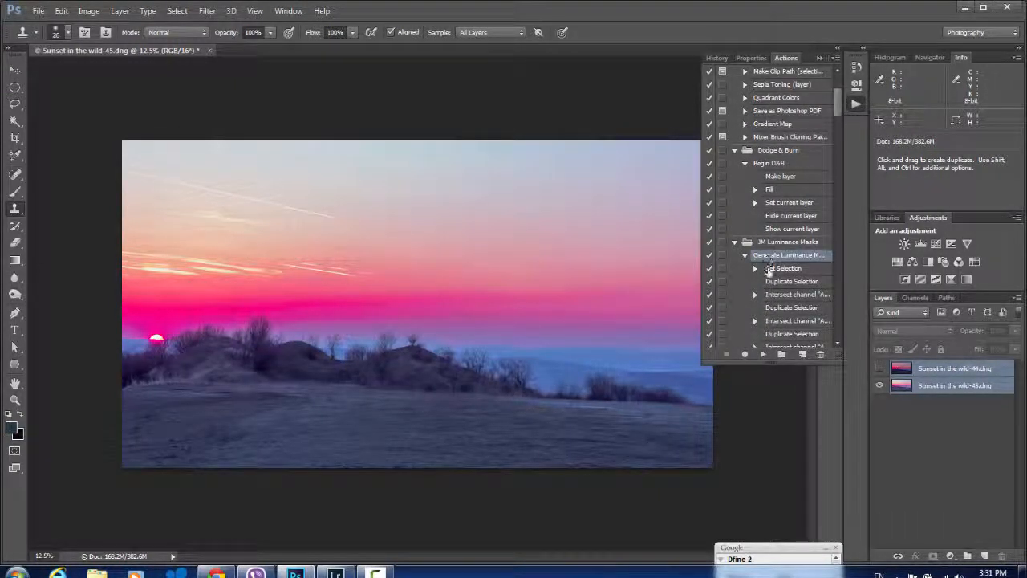
click(763, 355)
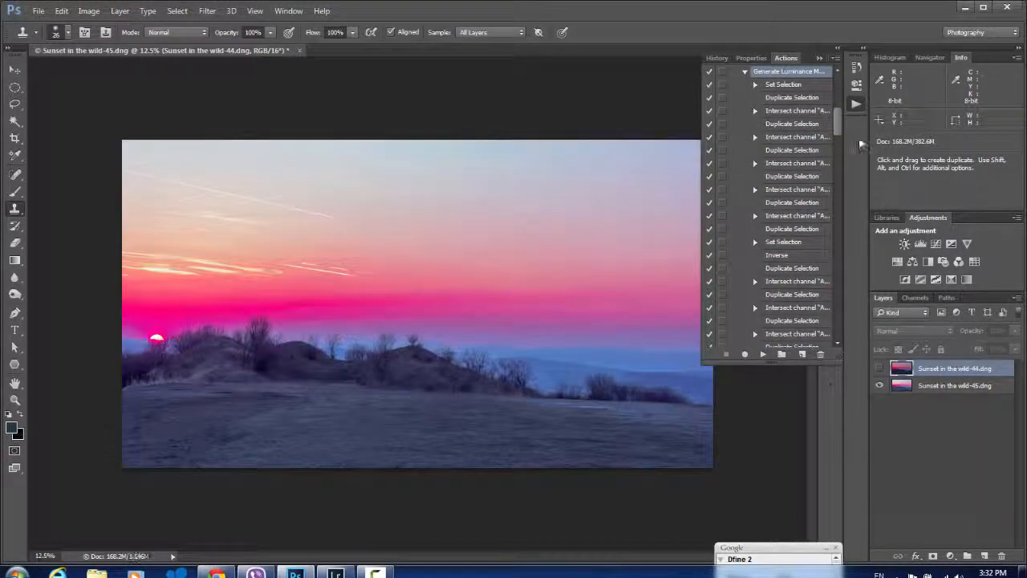
click(819, 58)
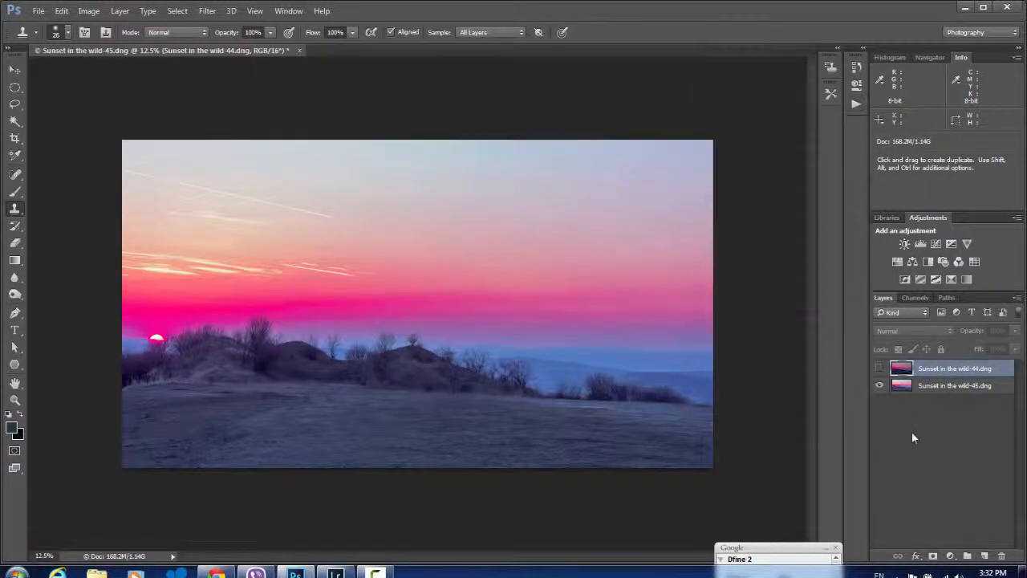
Show the Sunset in the wild-44.dng layer again and add a black layer mask to it.
click(879, 367)
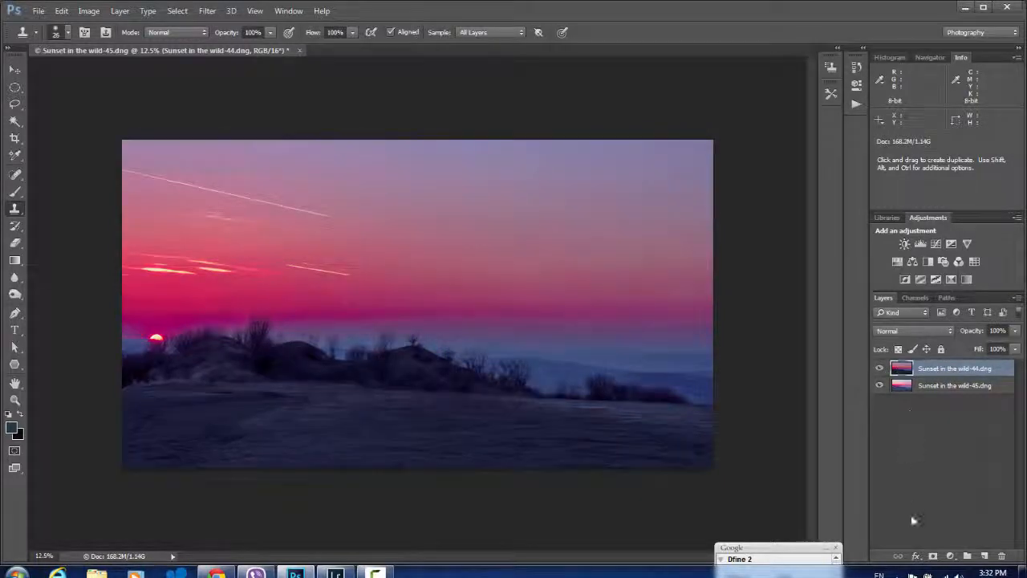
alt+click(932, 556)
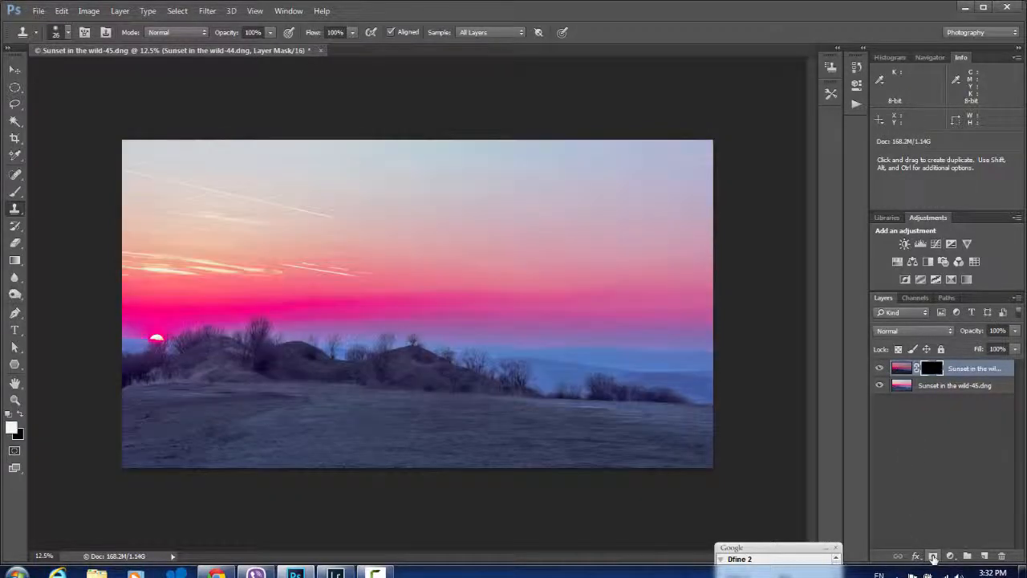
Compare the Brights 1 and Brights 2 channels and load Brights 1 as a selection.
click(914, 298)
click(897, 393)
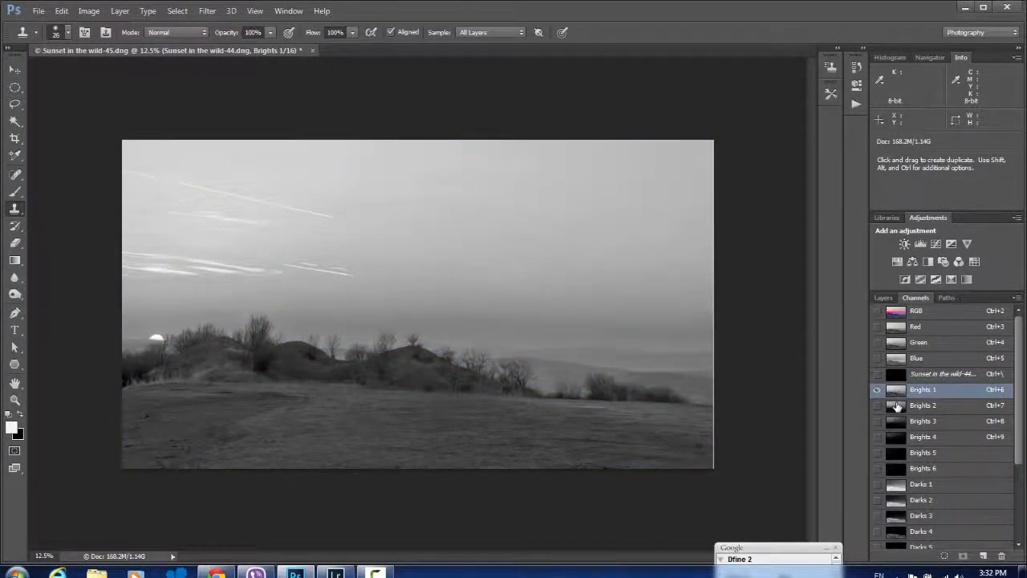
click(897, 407)
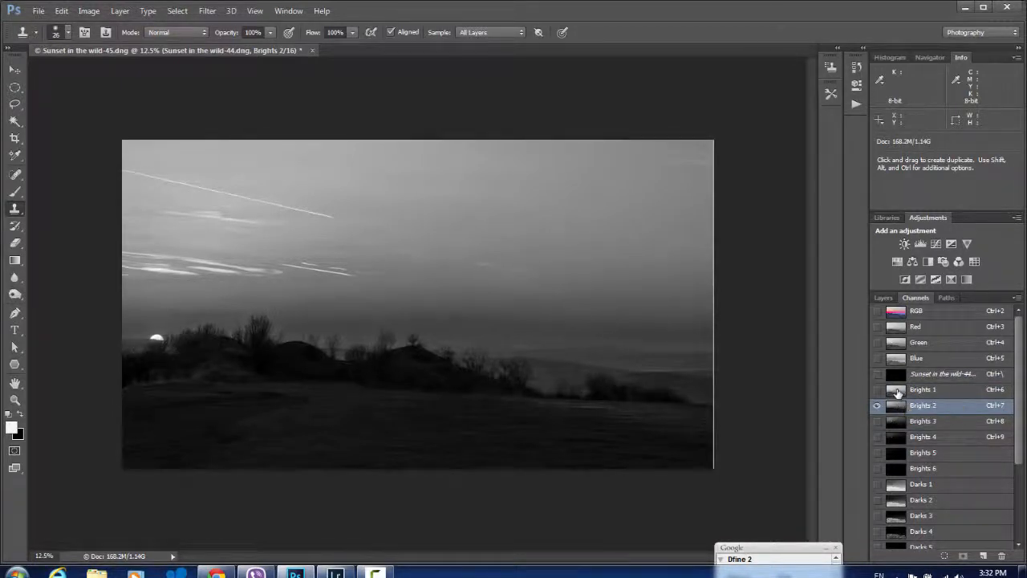
click(897, 392)
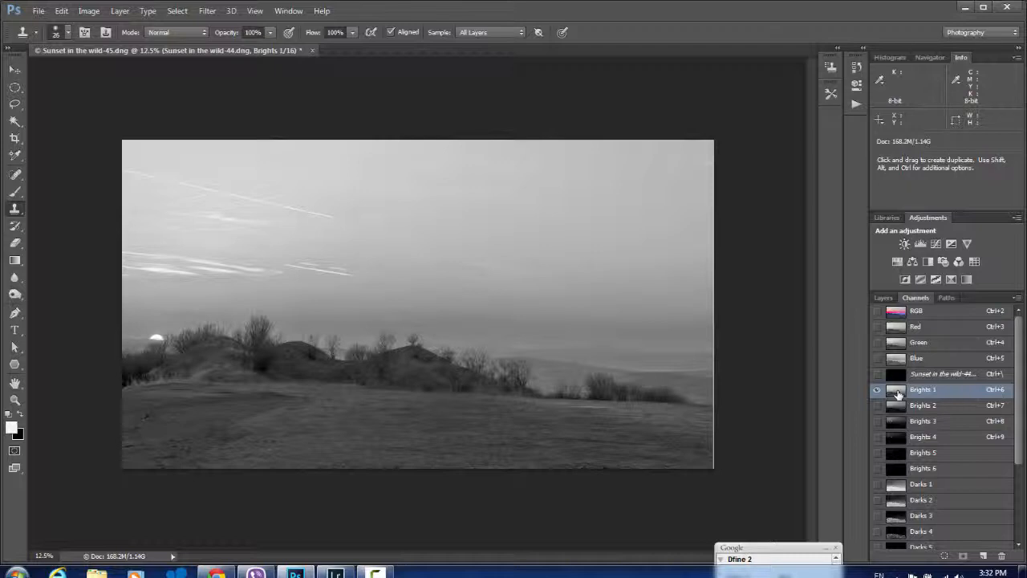
ctrl+click(896, 391)
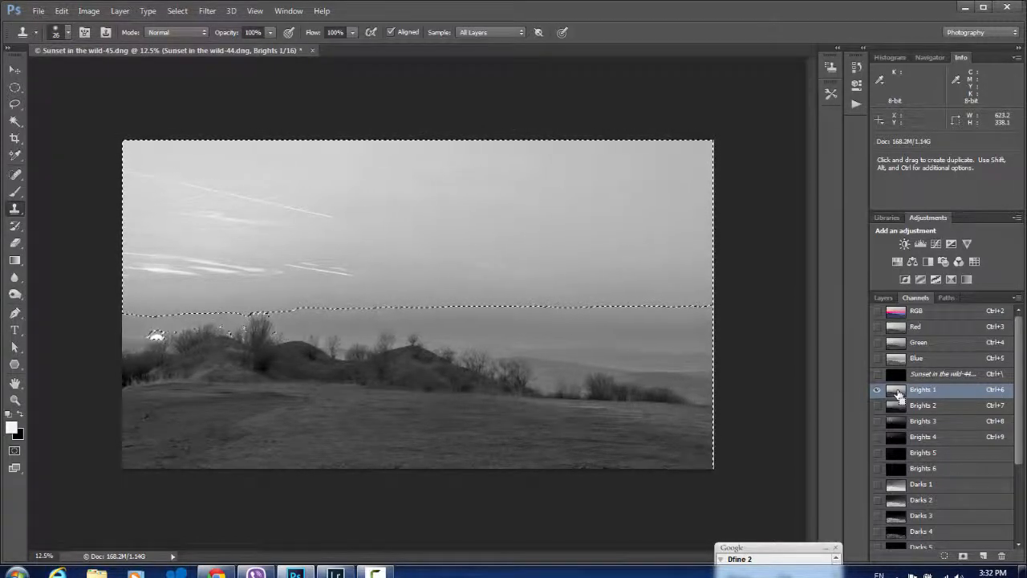
Hide the selection outline and paint white over the sky on the Sunset in the wild-44.dng layer's mask with a large brush at 35% flow.
click(882, 298)
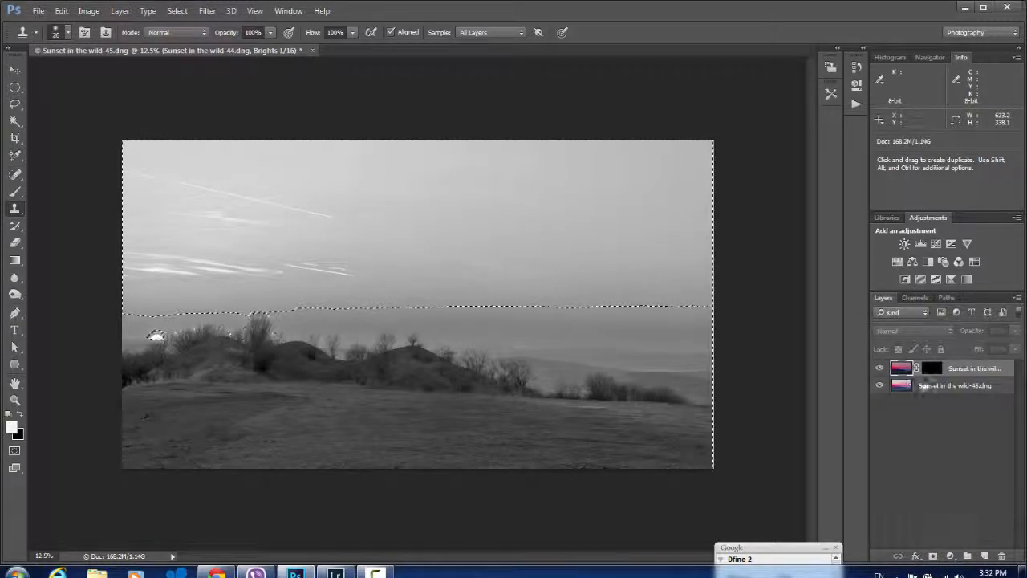
click(931, 369)
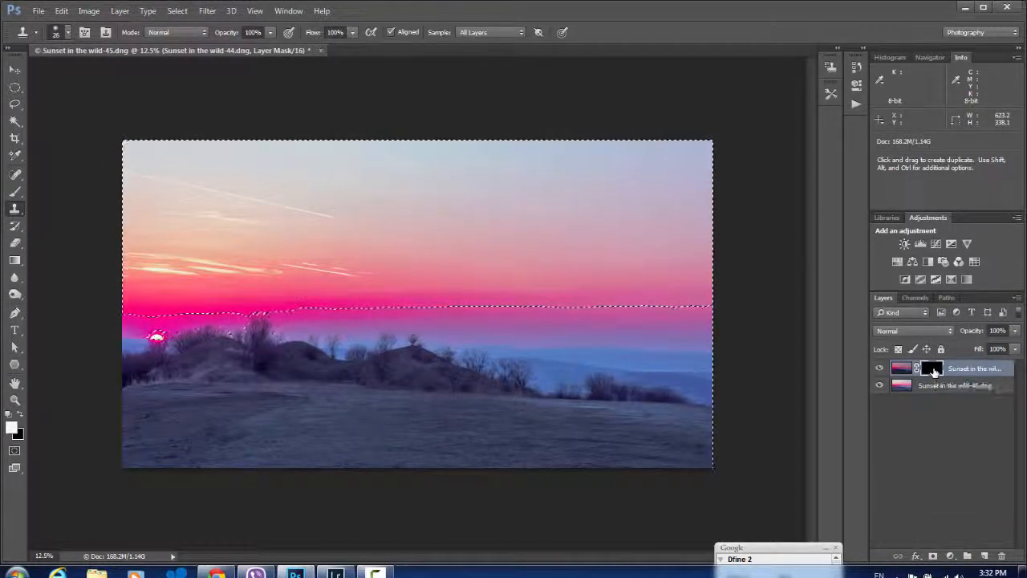
key(ctrl+d)
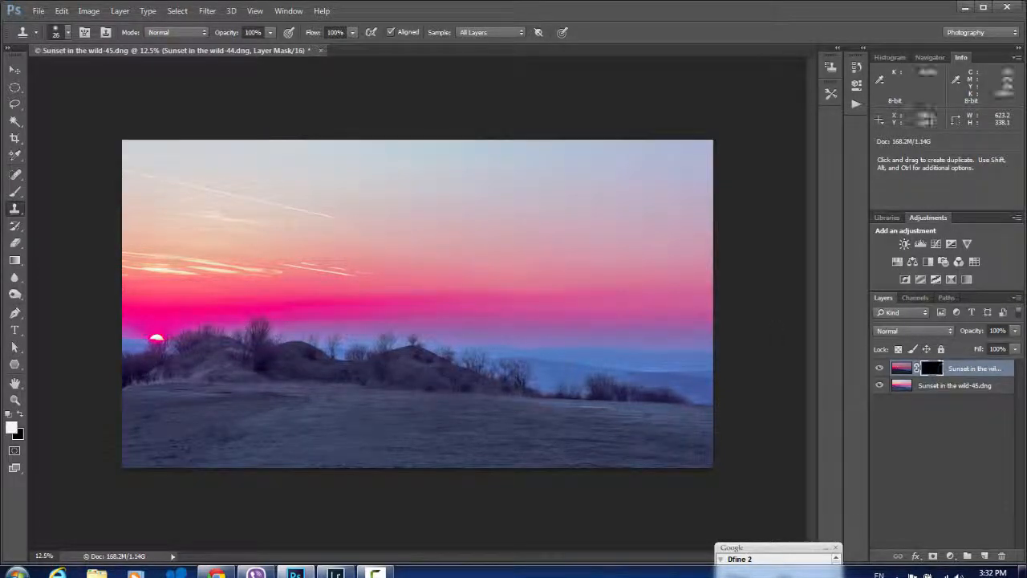
click(15, 192)
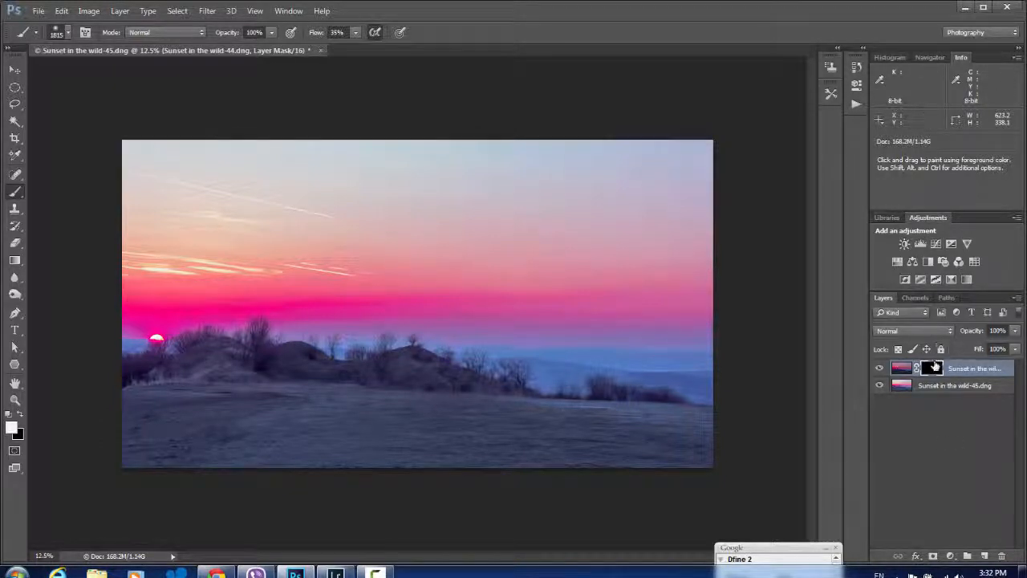
mouse_move(75, 102)
mouse_down()
mouse_move(321, 121)
mouse_move(800, 122)
mouse_move(62, 135)
mouse_move(784, 180)
mouse_move(337, 265)
mouse_move(122, 256)
mouse_up()
drag(249, 199, 771, 244)
drag(255, 261, 122, 261)
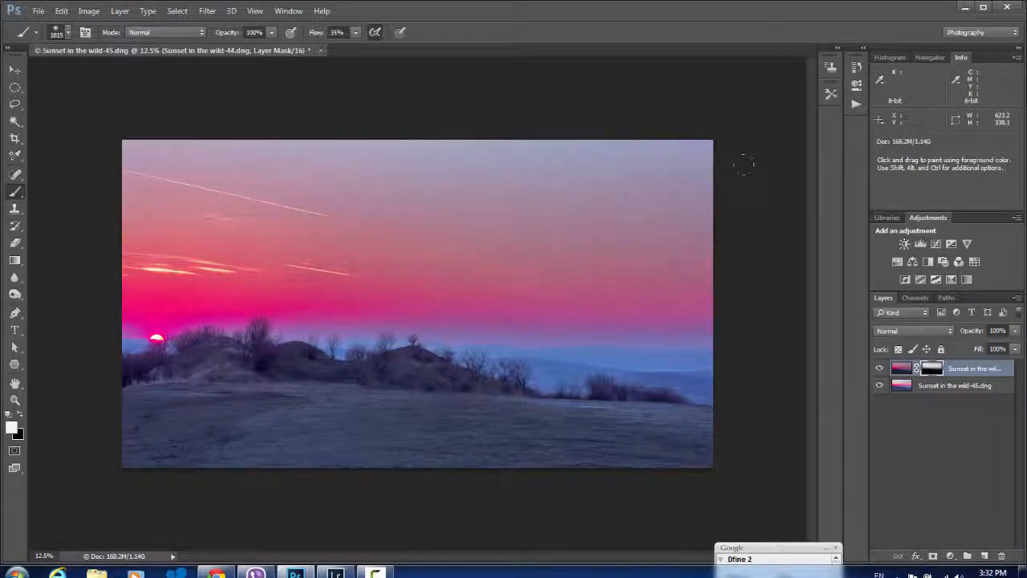
Extend the white painting on the Sunset in the wild-44.dng mask along the sky's upper-left edge and compare the blend with the layer hidden and shown.
drag(148, 121, 33, 120)
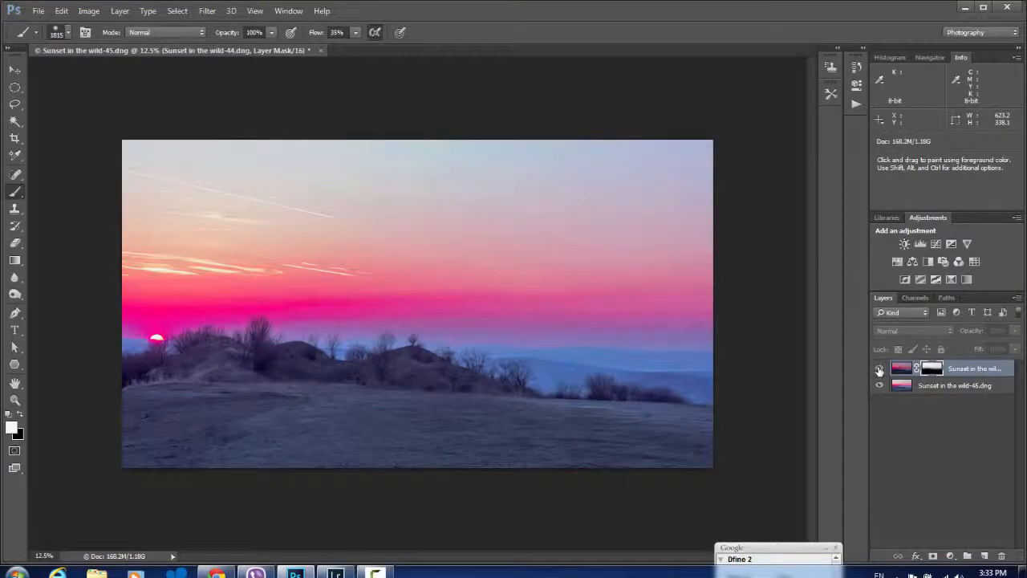
click(879, 370)
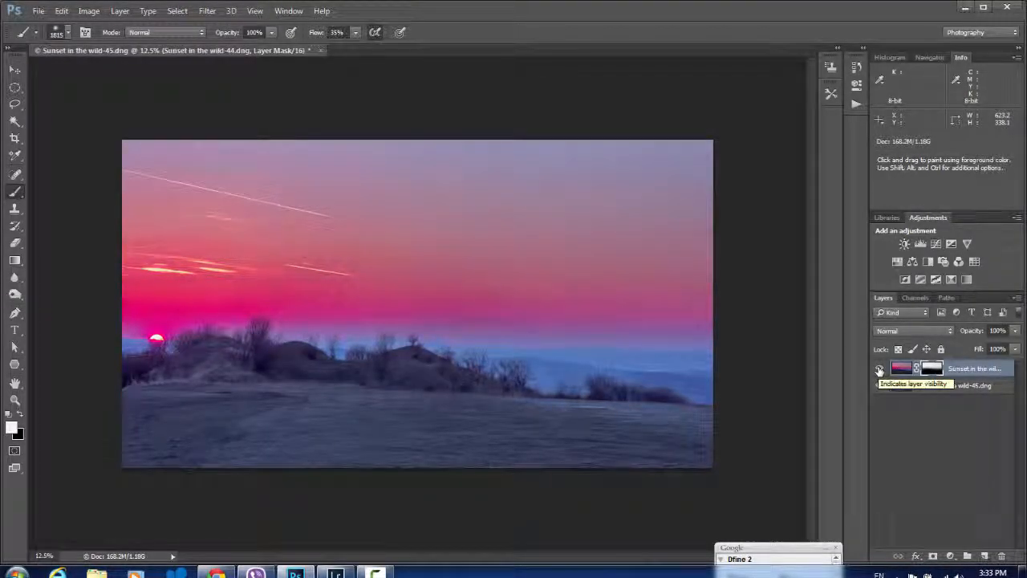
click(879, 370)
click(879, 370)
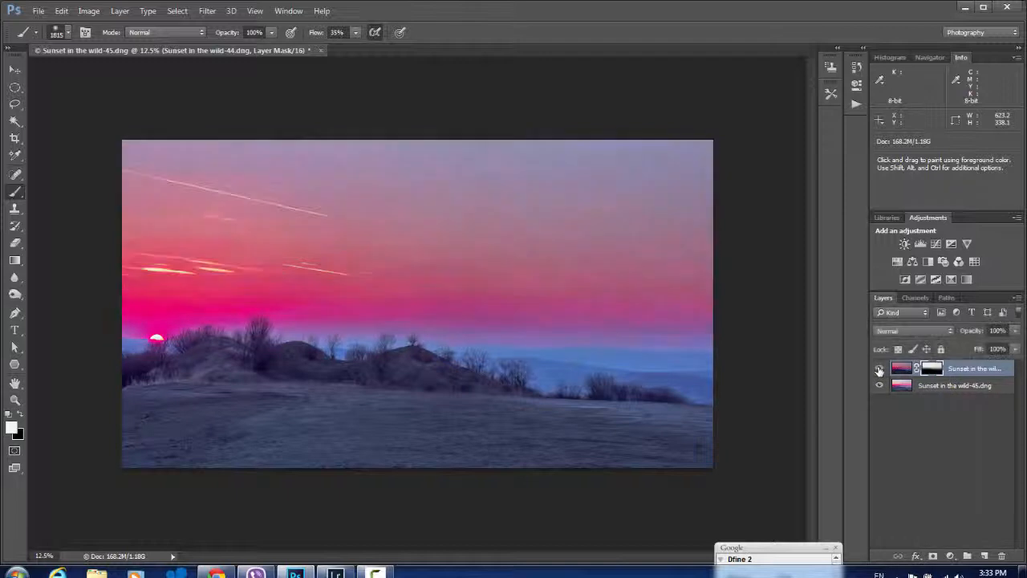
click(879, 369)
click(879, 369)
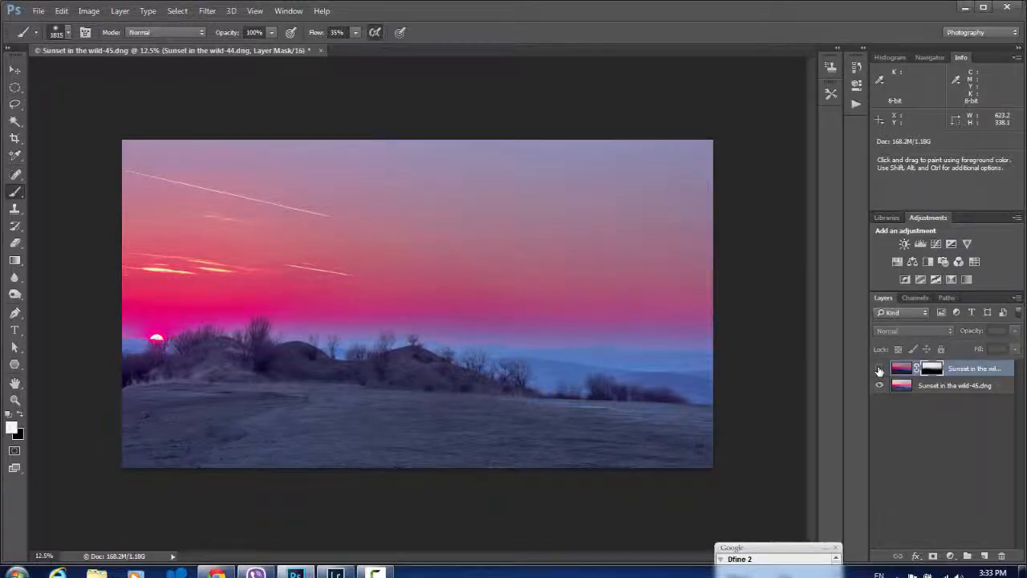
click(879, 369)
click(879, 369)
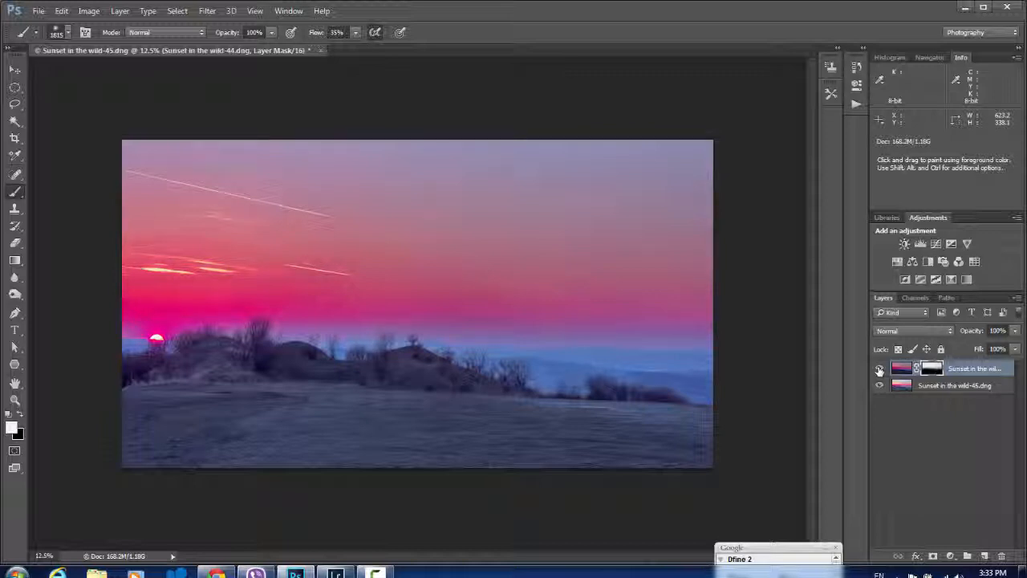
Duplicate the Sunset in the wild-44.dng layer with its mask in the same document and compare the image with and without the copy.
click(902, 368)
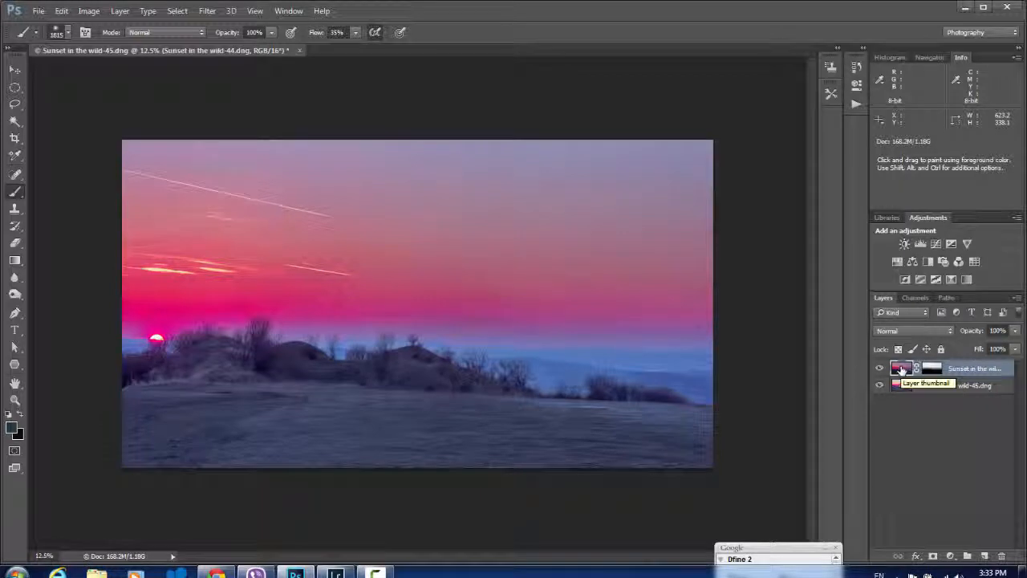
click(120, 11)
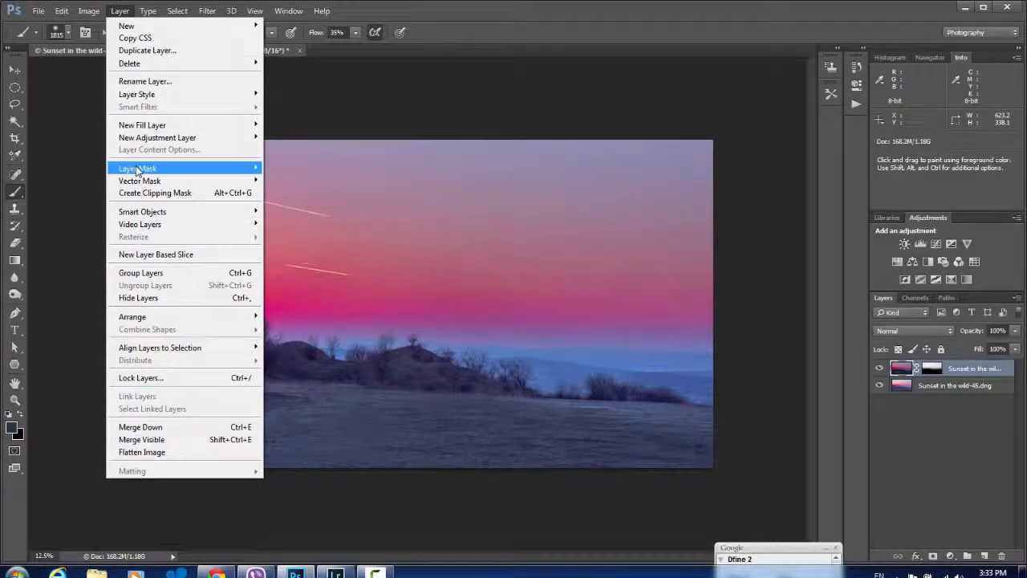
click(159, 51)
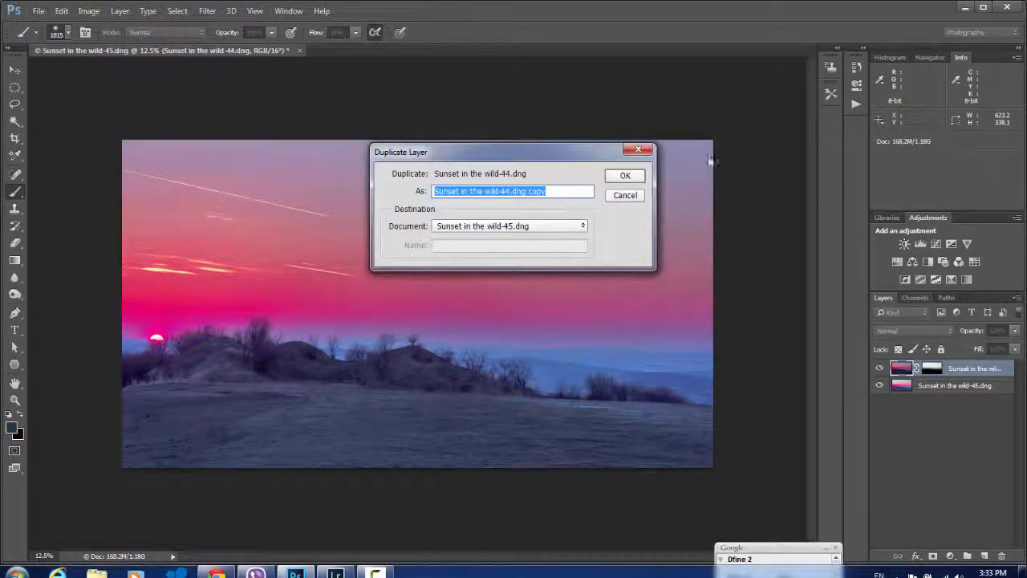
click(625, 175)
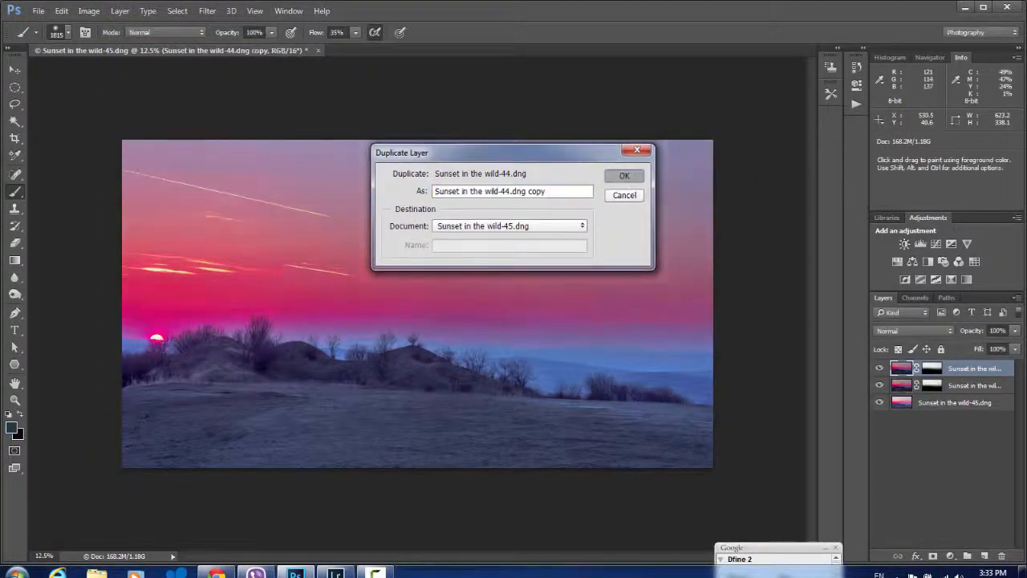
click(879, 368)
click(878, 369)
click(879, 368)
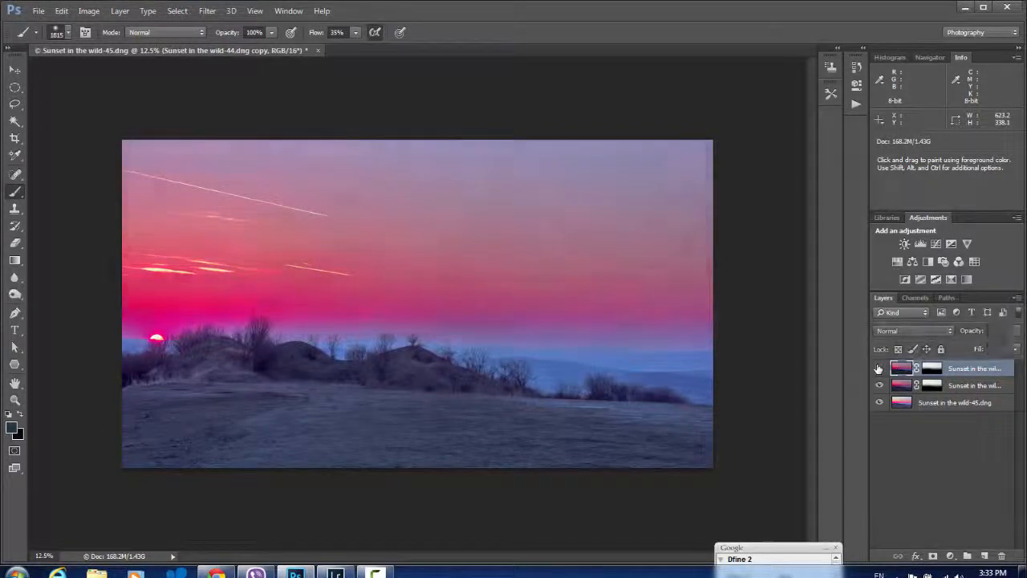
click(879, 368)
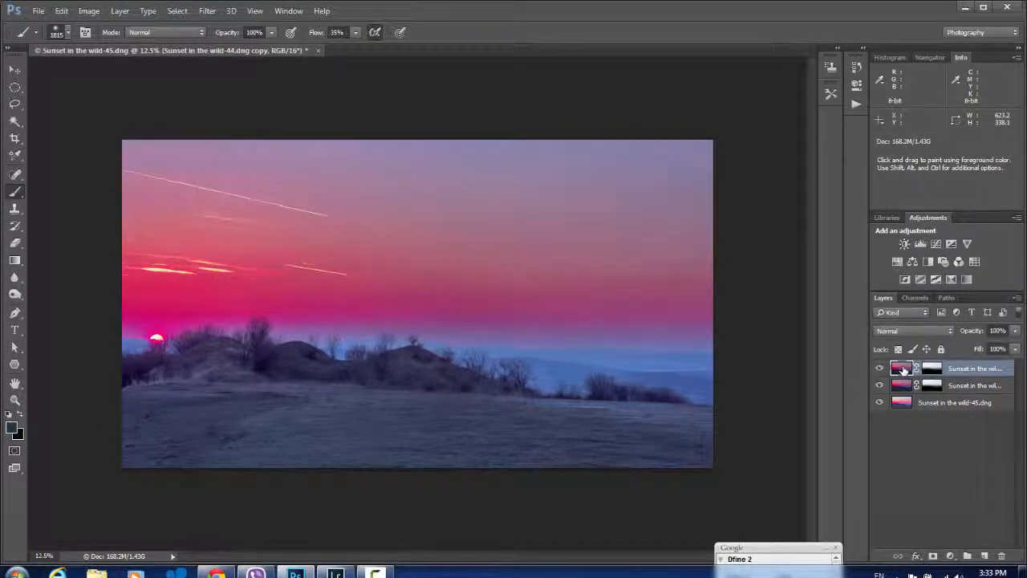
Try the Overlay blend mode on the duplicated Sunset in the wild-44.dng layer and change it to Multiply.
double_click(904, 370)
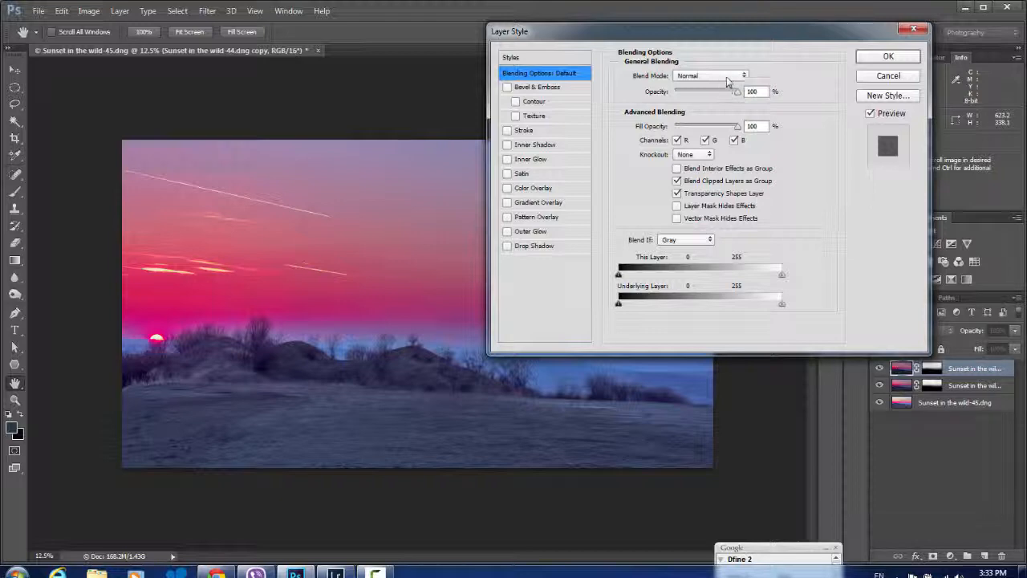
click(722, 75)
click(697, 207)
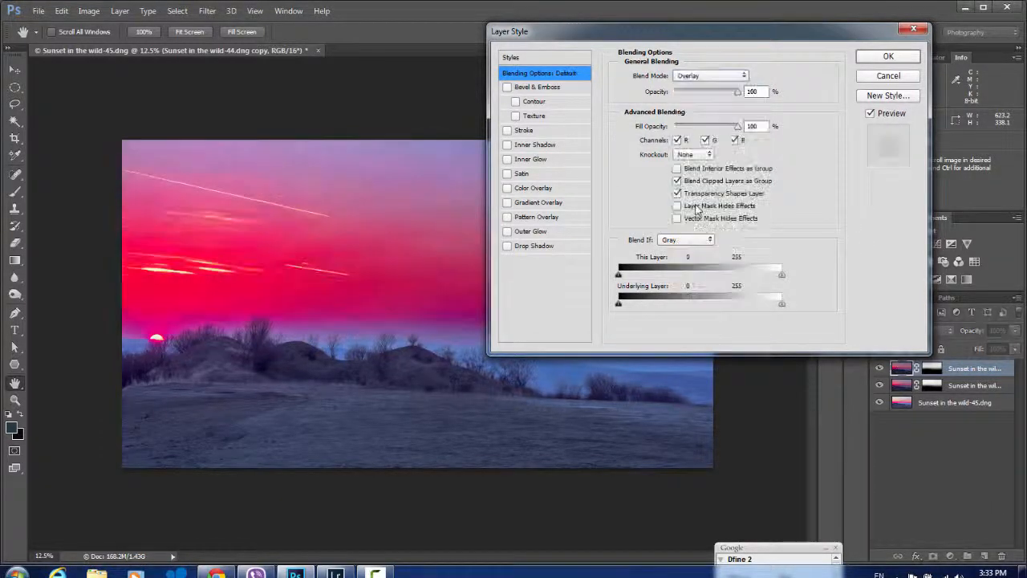
click(737, 77)
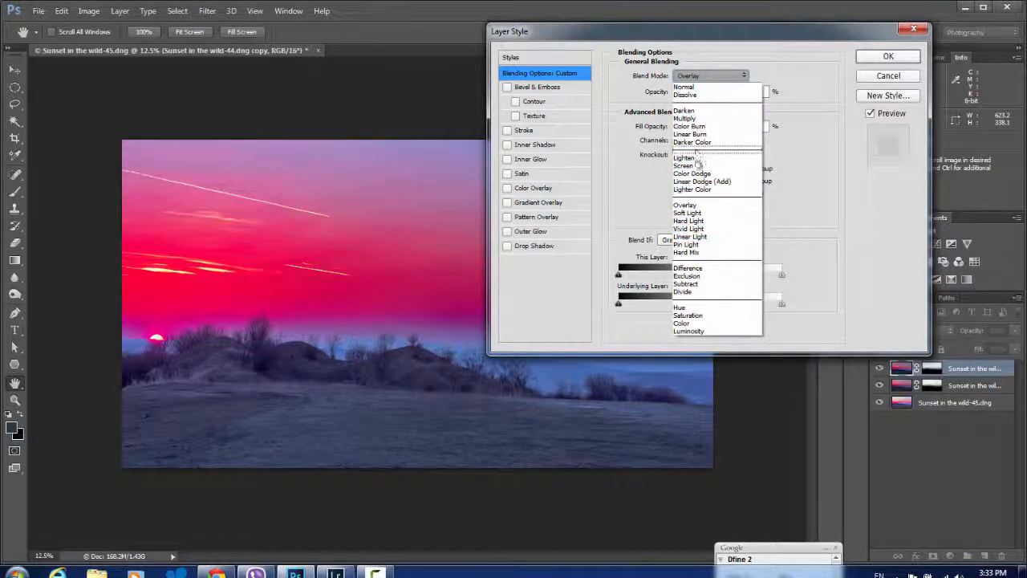
click(693, 118)
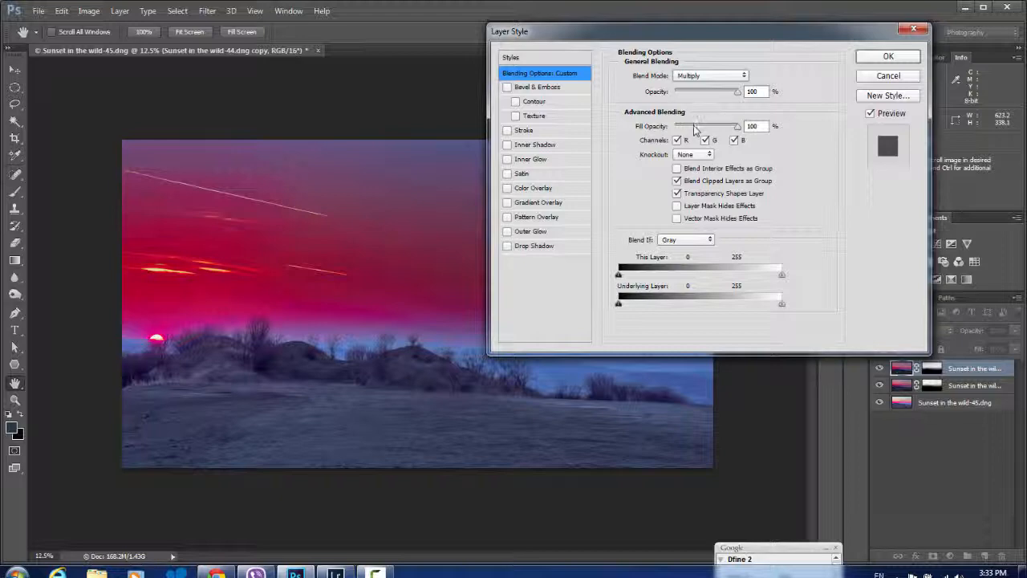
click(884, 58)
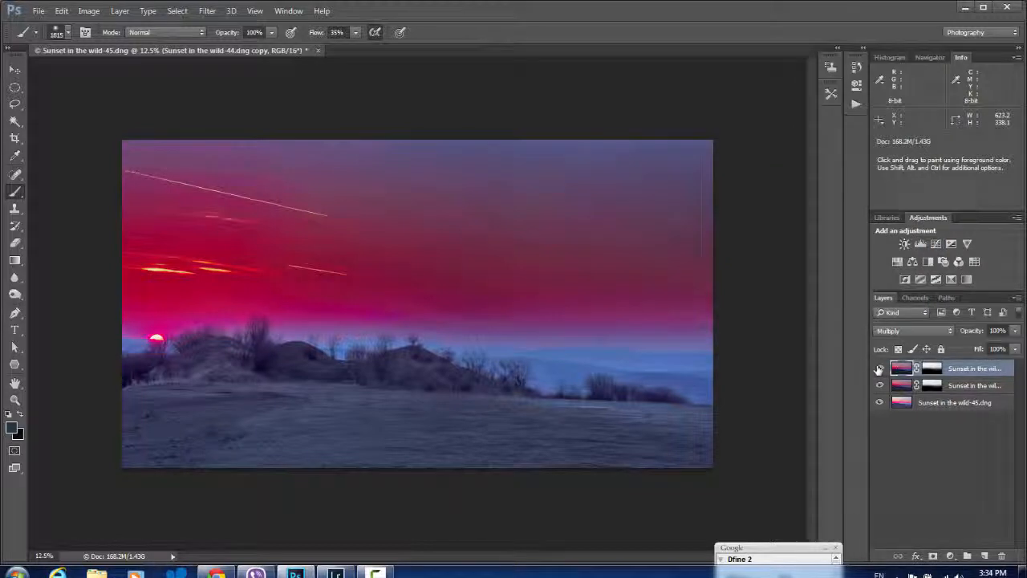
Examine how the Multiply copy and the masked layer beneath it each affect the sky by hiding and showing them.
click(880, 368)
click(881, 368)
click(880, 369)
click(880, 368)
click(880, 369)
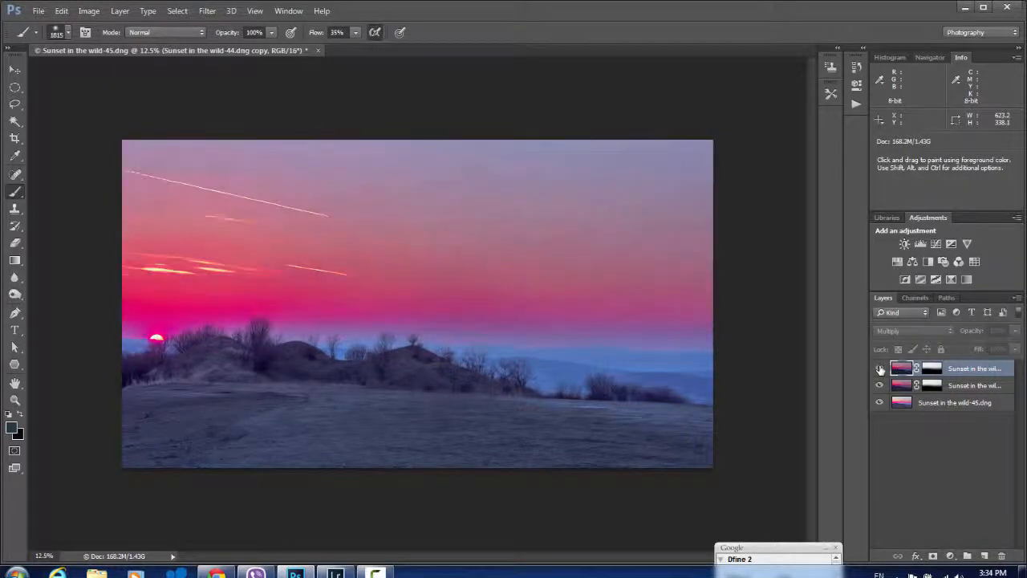
click(880, 368)
click(880, 369)
click(879, 368)
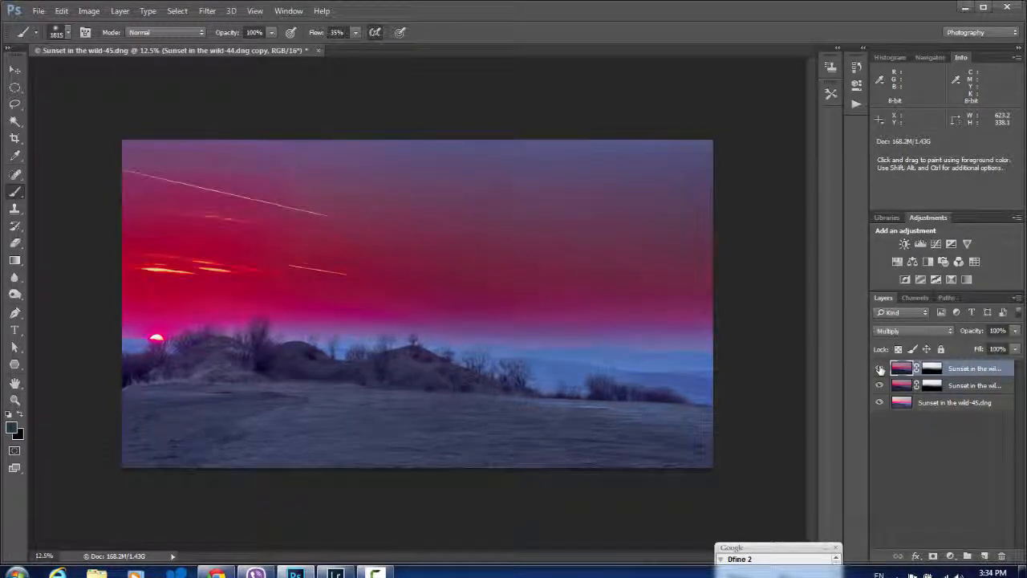
click(880, 369)
click(879, 369)
click(879, 368)
click(880, 368)
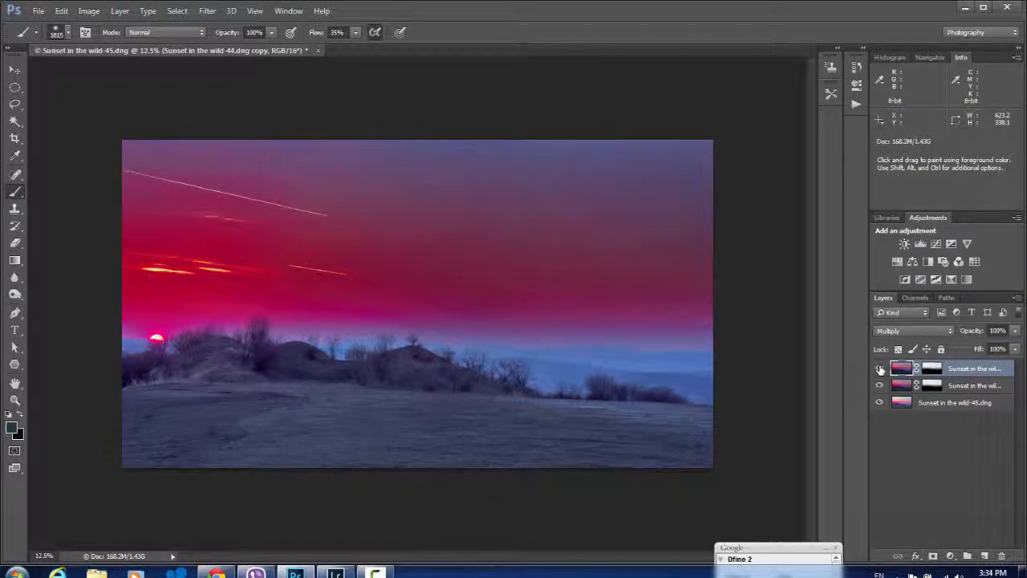
click(880, 369)
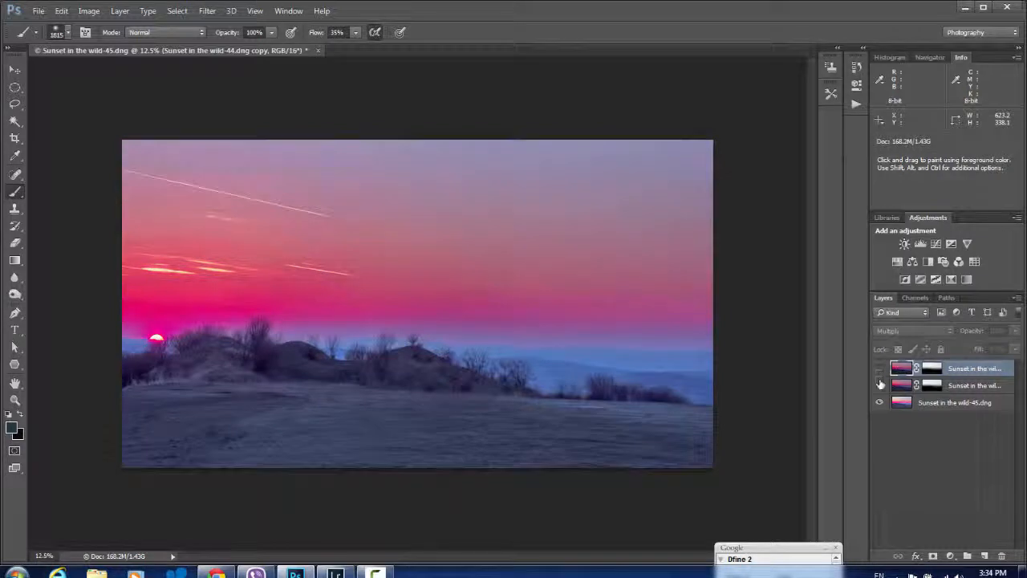
click(881, 386)
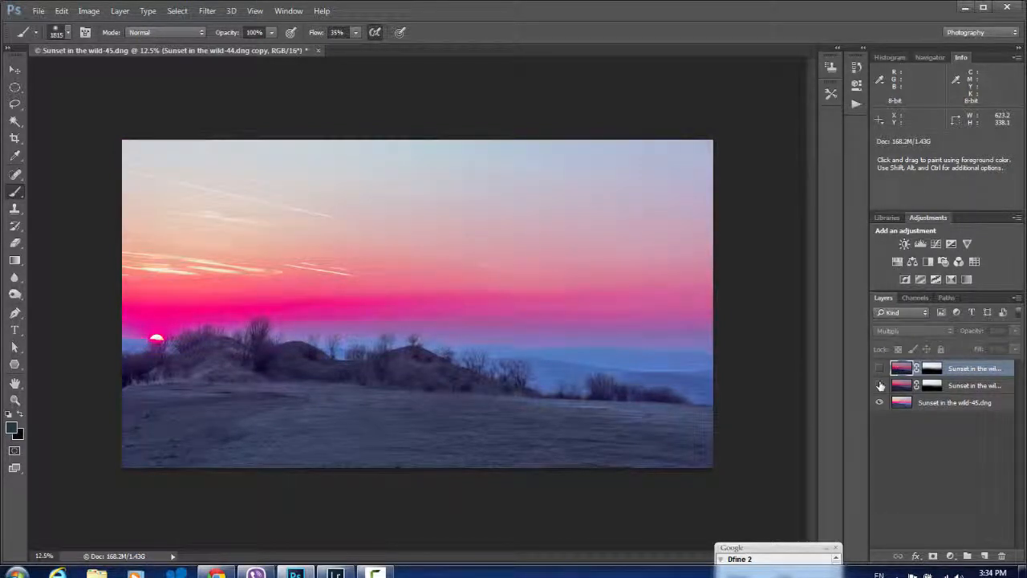
click(880, 386)
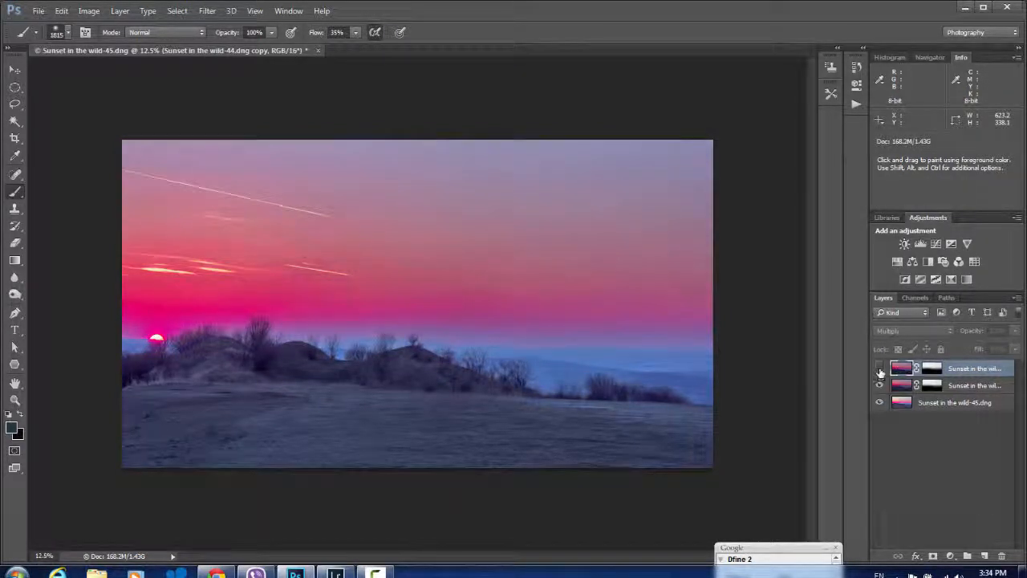
click(880, 368)
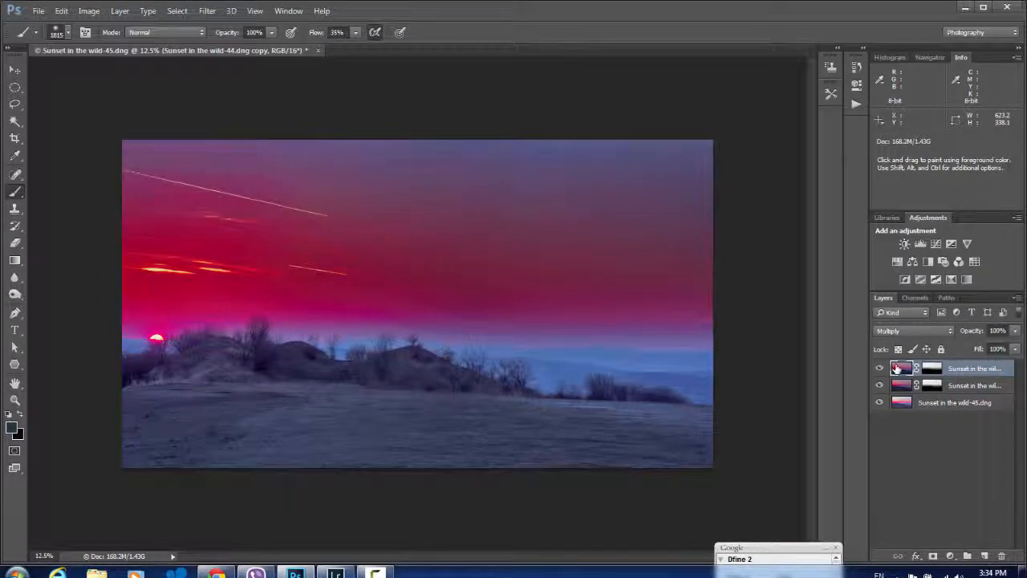
Set the duplicated layer's blend mode to Darken and compare the sky with the copy hidden and shown.
double_click(897, 368)
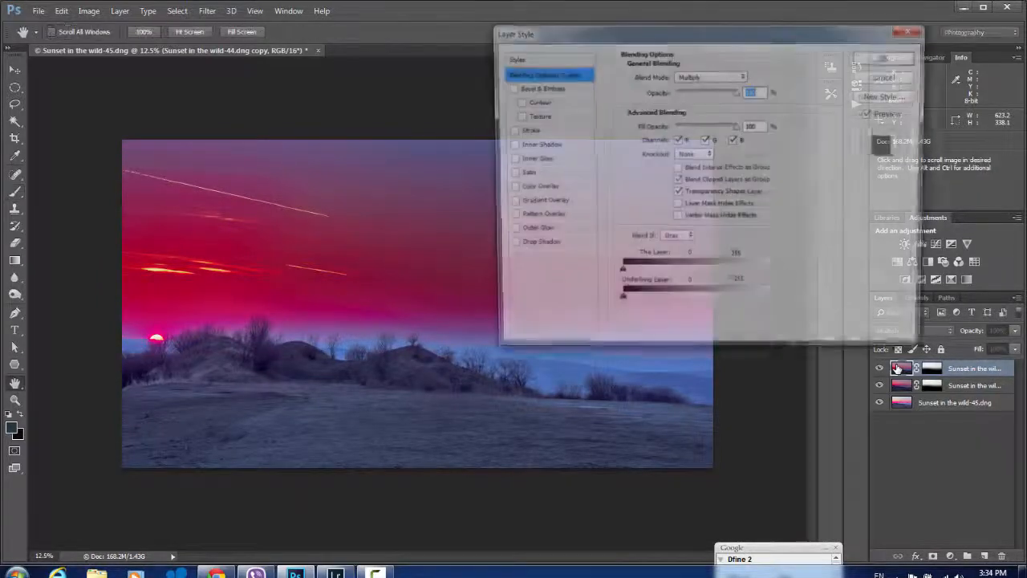
click(725, 75)
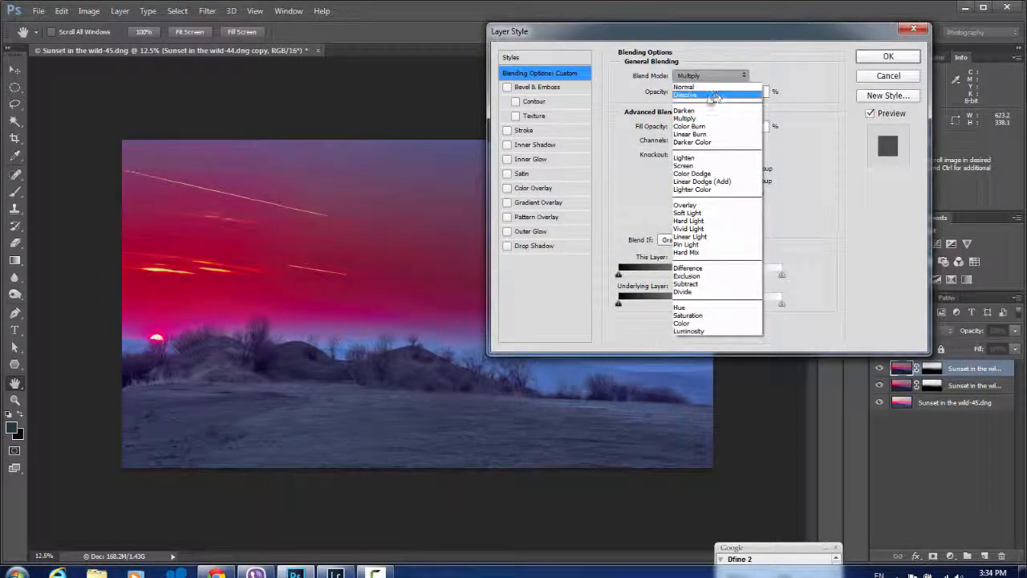
click(700, 111)
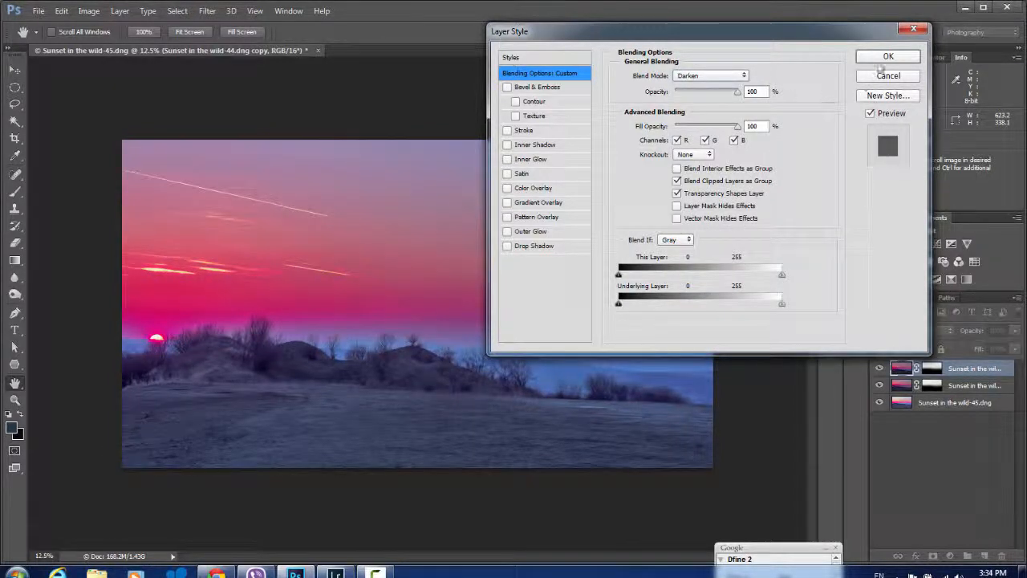
click(887, 54)
click(880, 368)
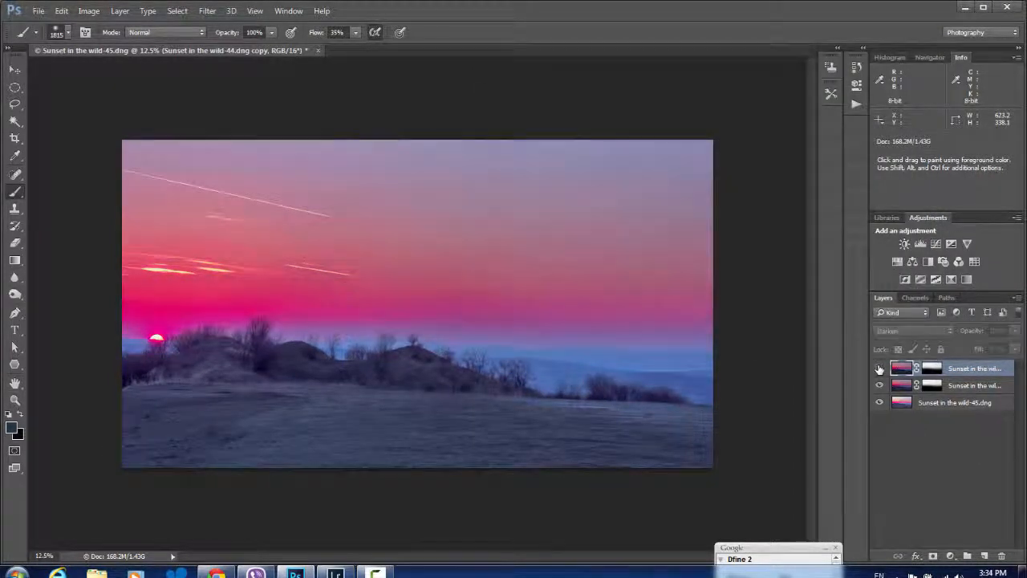
click(880, 369)
click(880, 369)
click(880, 368)
click(879, 368)
click(879, 368)
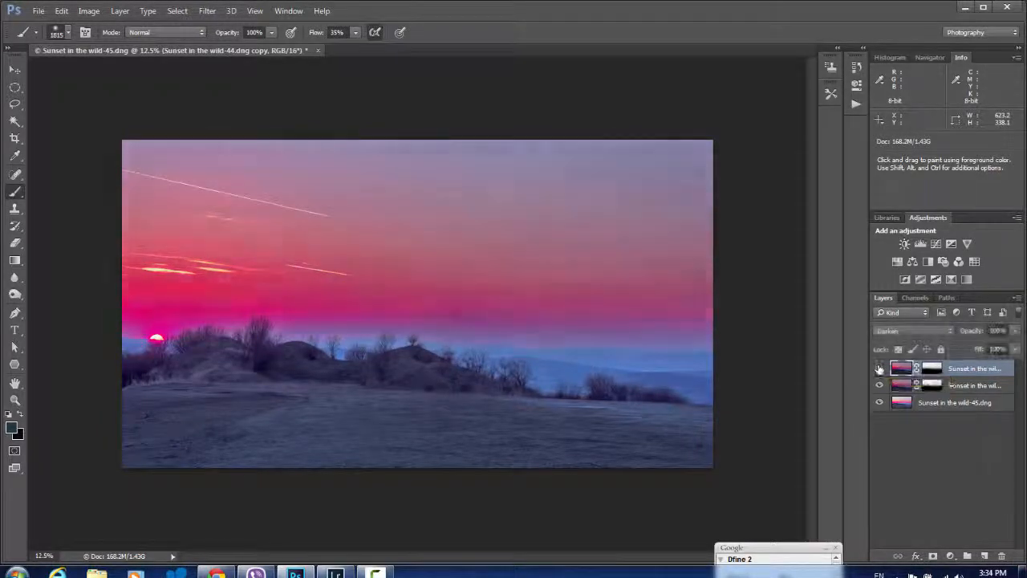
Group the two masked Sunset in the wild-44.dng layers with the Sunset in the wild-45.dng layer and name the group Blend.
mouse_move(903, 368)
mouse_down()
mouse_move(929, 375)
mouse_move(905, 367)
mouse_up()
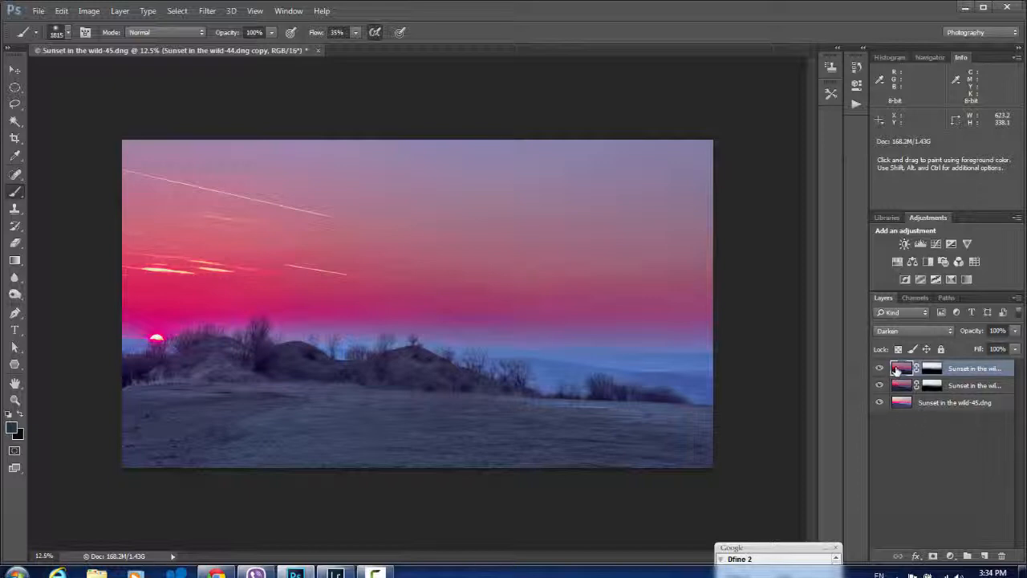
key(shift)
shift+click(903, 405)
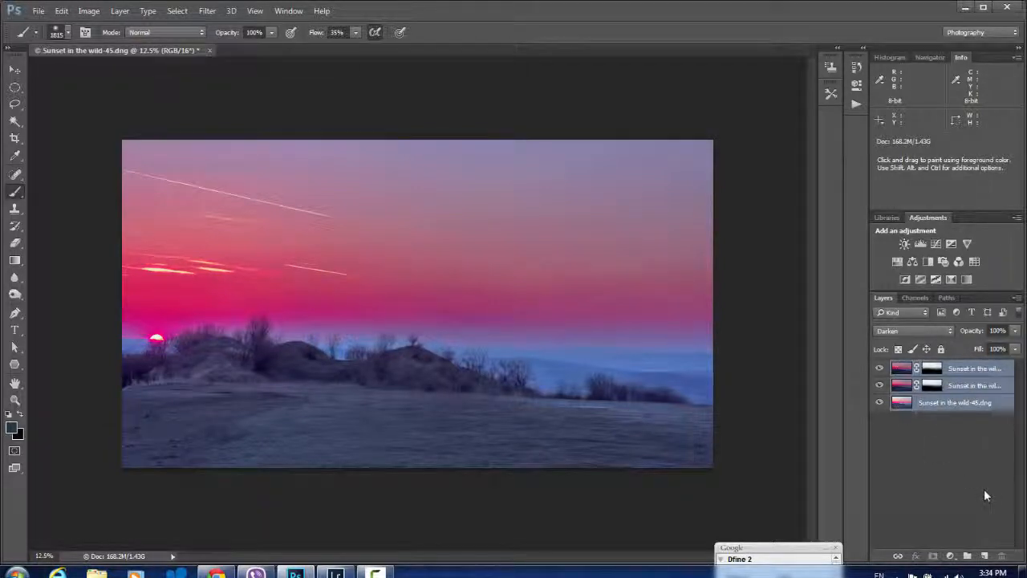
key(ctrl+g)
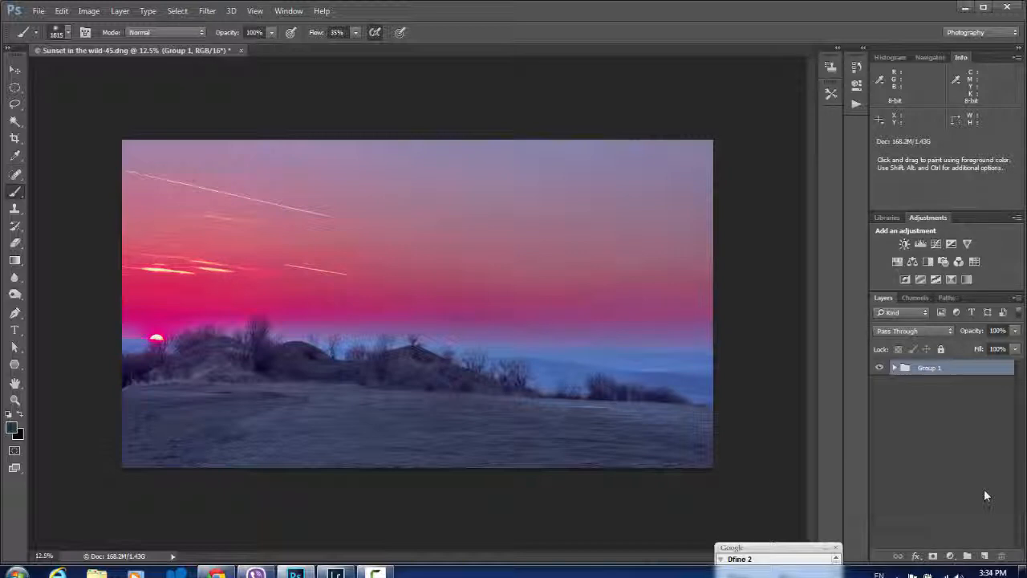
double_click(928, 367)
text(Bl)
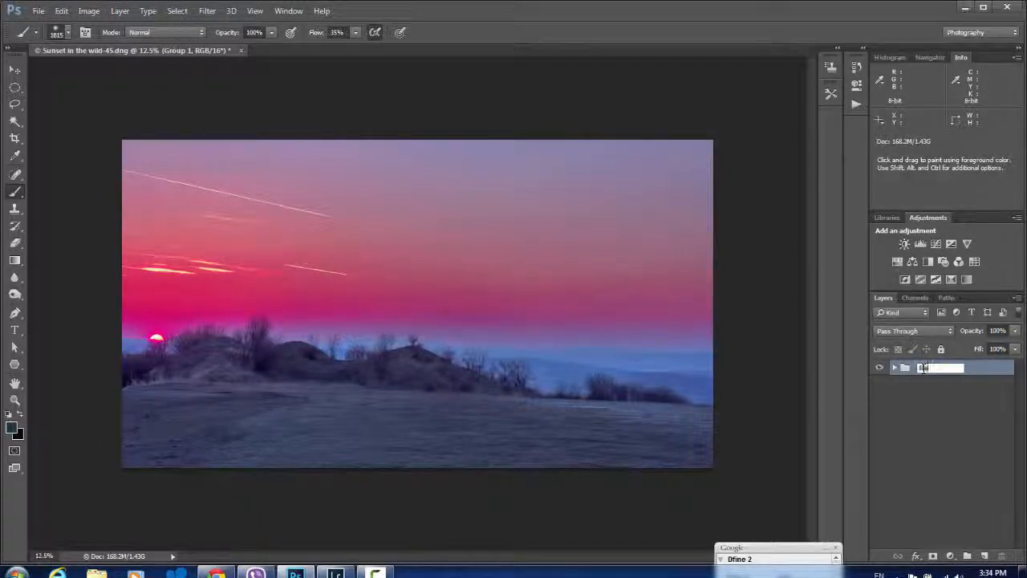
text(end)
key(Return)
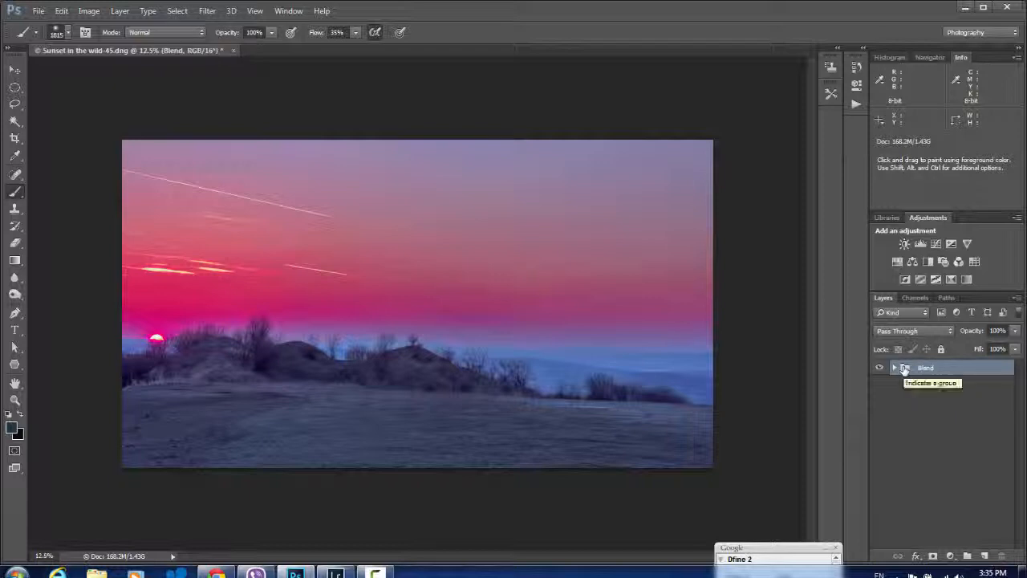
Add a new layer above the Blend group, fill it with 50% Gray, and set its blend mode to Difference.
click(985, 556)
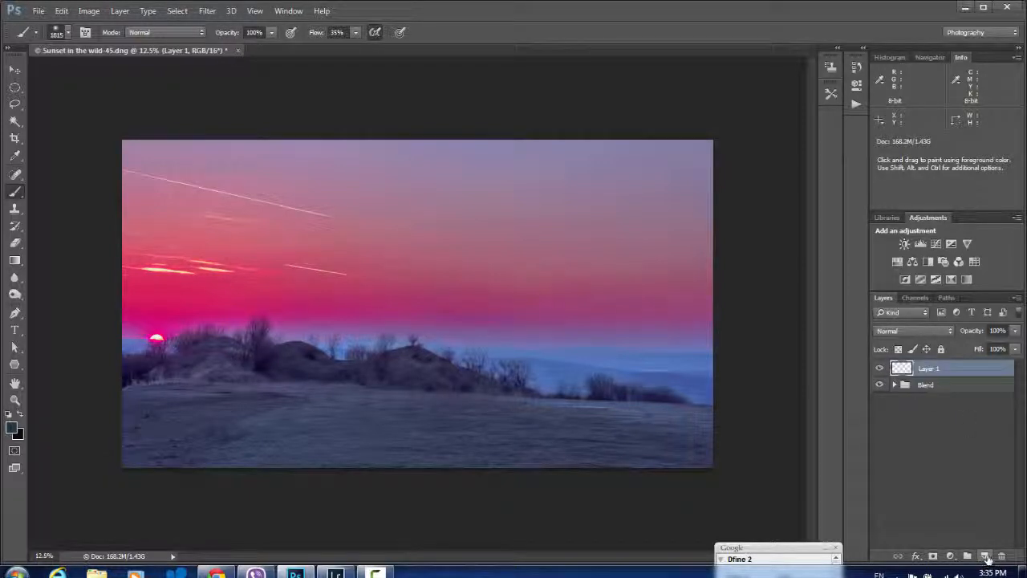
click(62, 11)
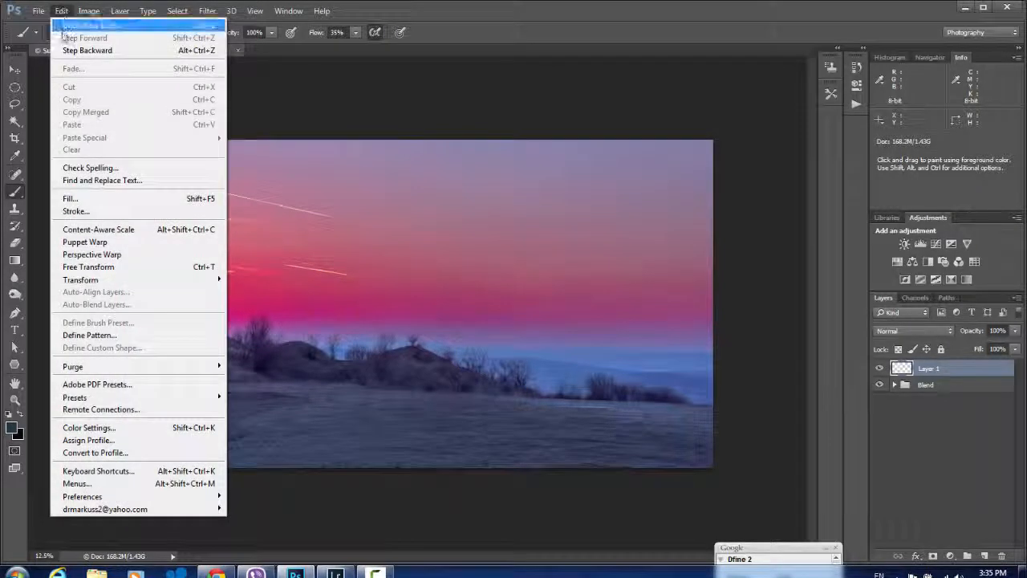
click(83, 199)
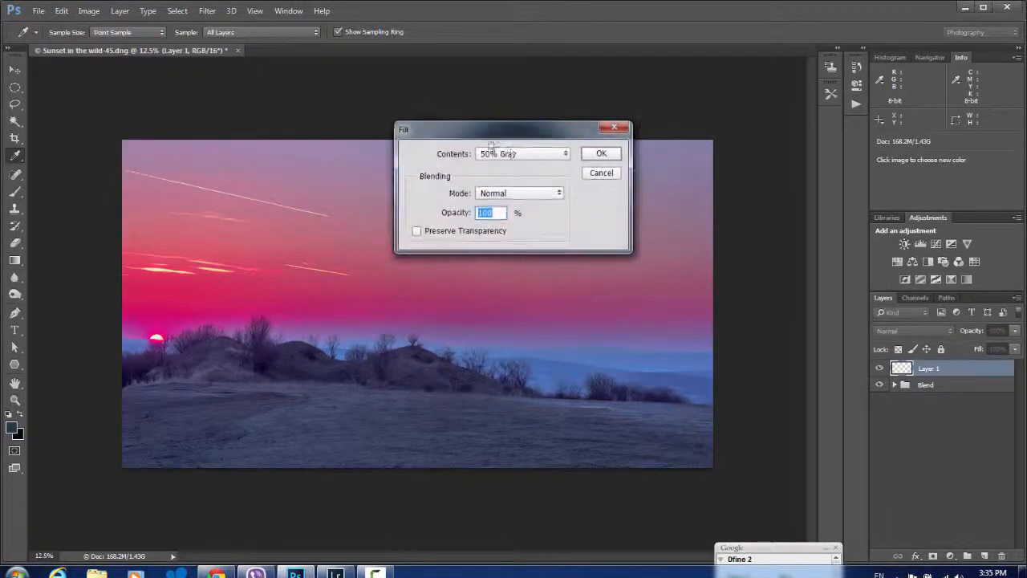
click(601, 153)
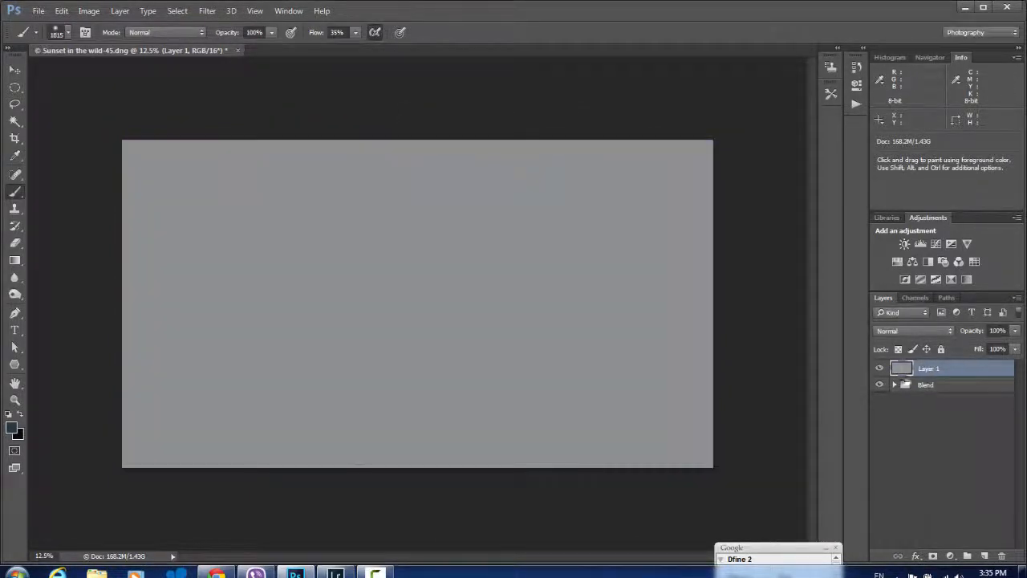
double_click(903, 370)
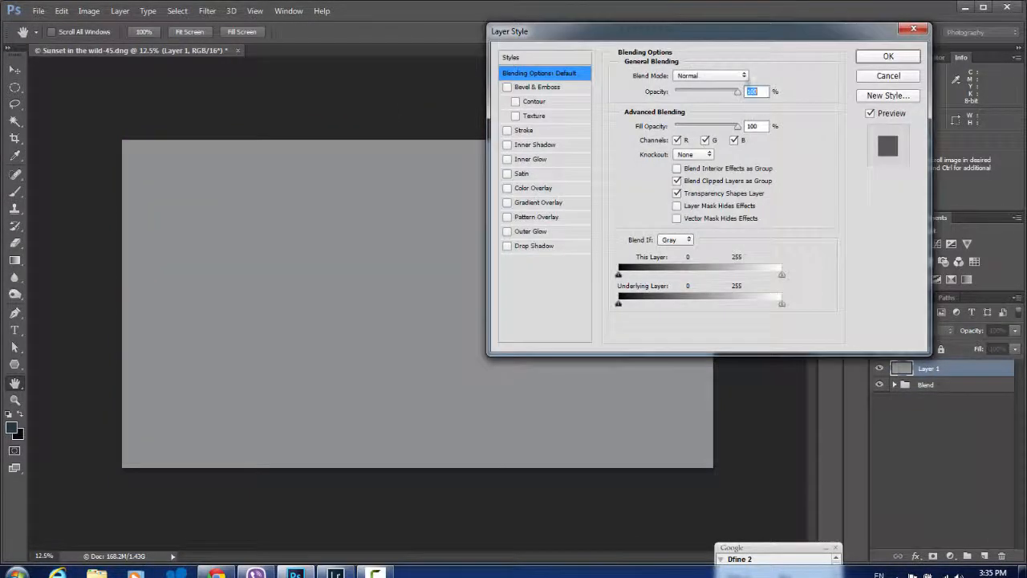
click(735, 77)
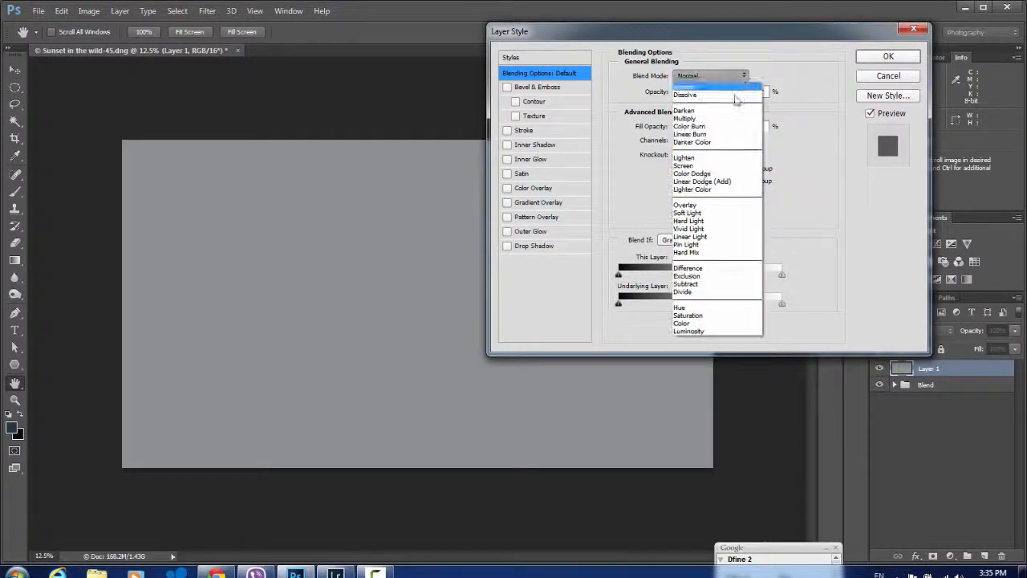
click(718, 268)
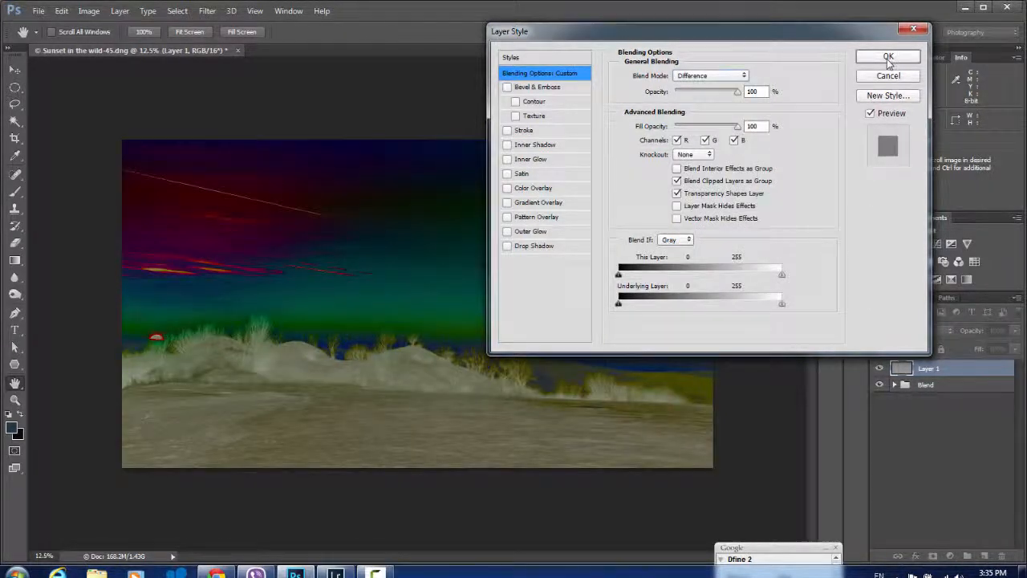
click(887, 57)
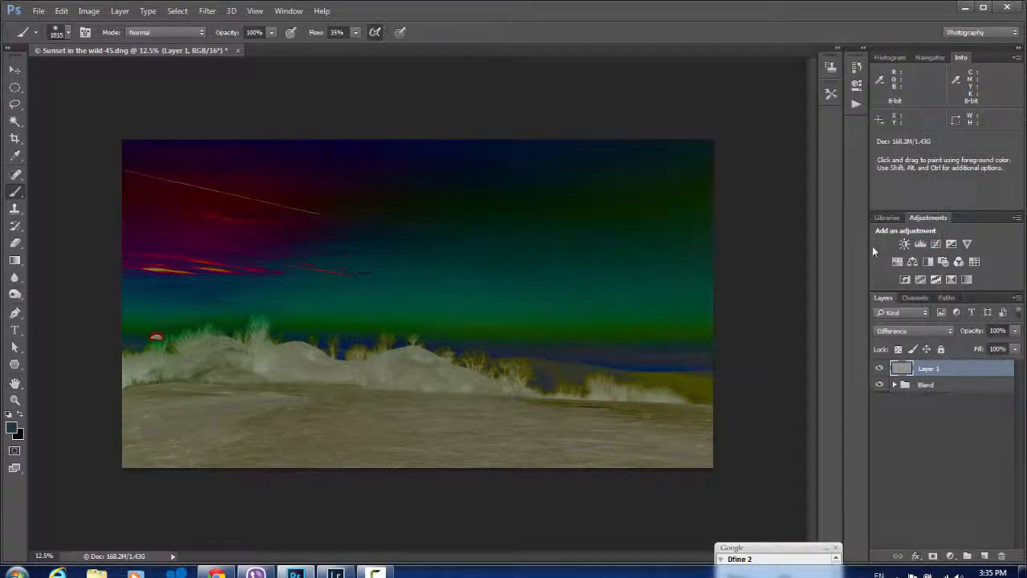
Add a Threshold adjustment at level 7 above the gray layer and place a color sampler in the black area of the upper sky.
click(936, 281)
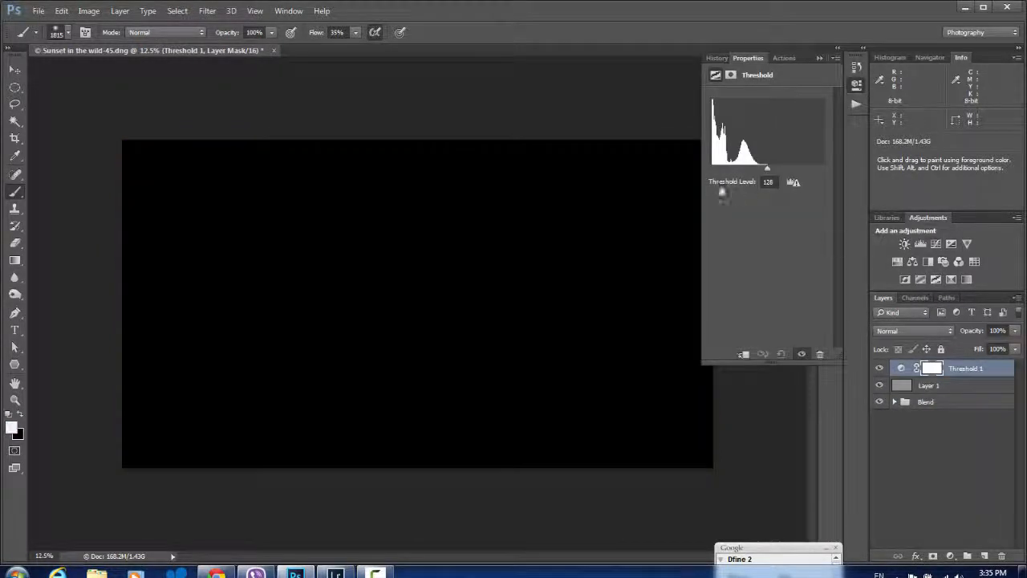
drag(769, 169, 713, 172)
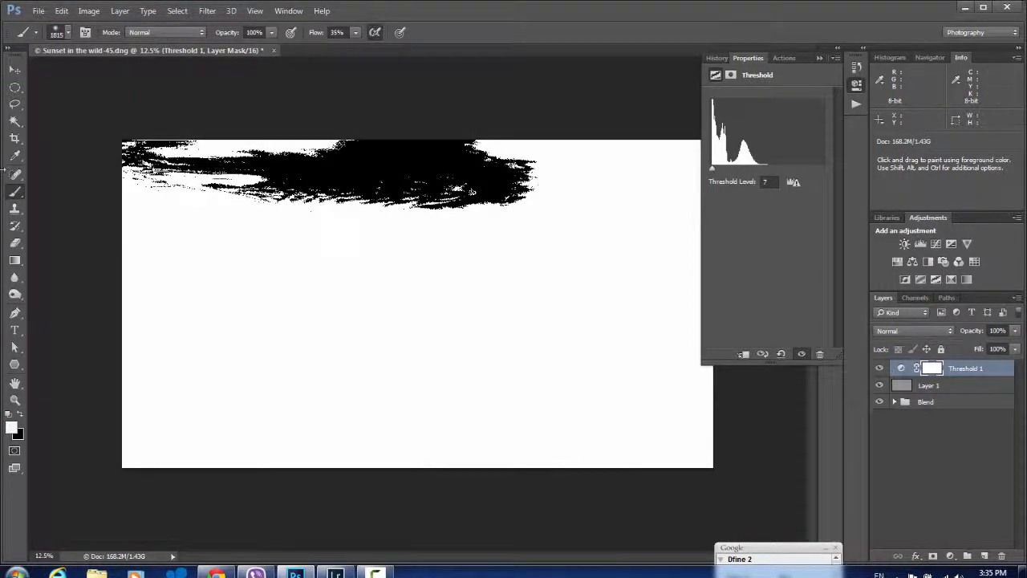
click(15, 155)
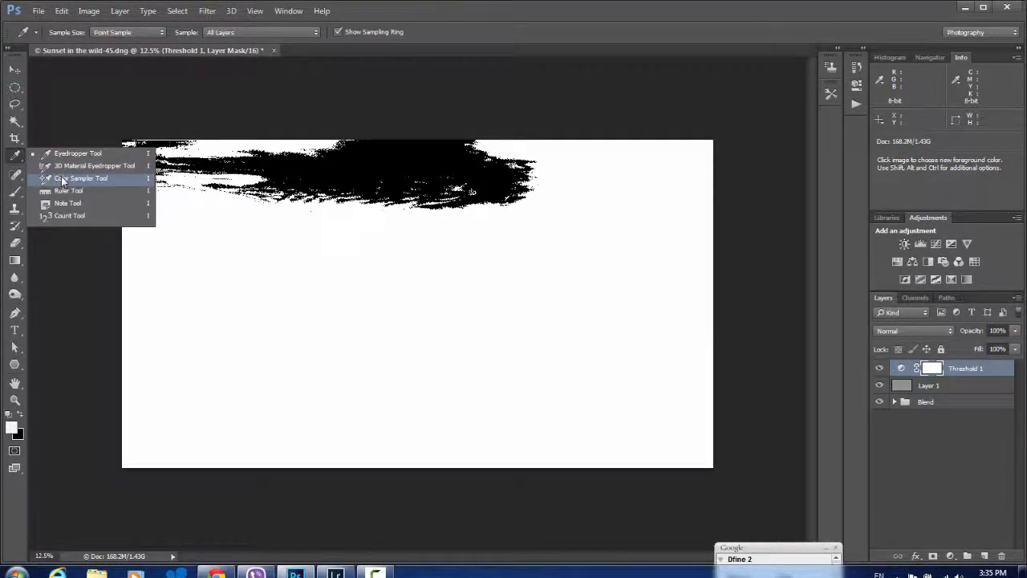
click(63, 179)
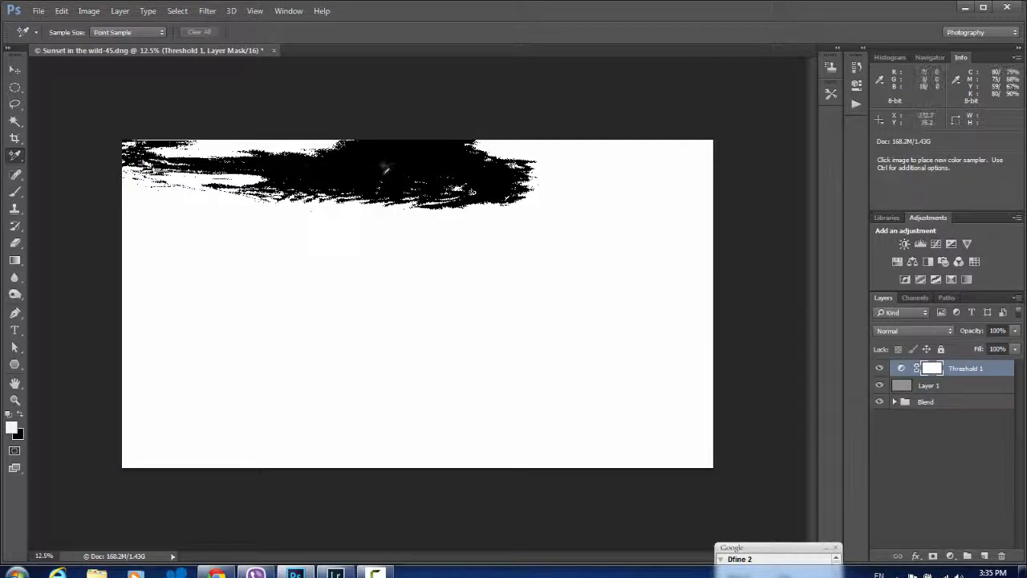
double_click(901, 368)
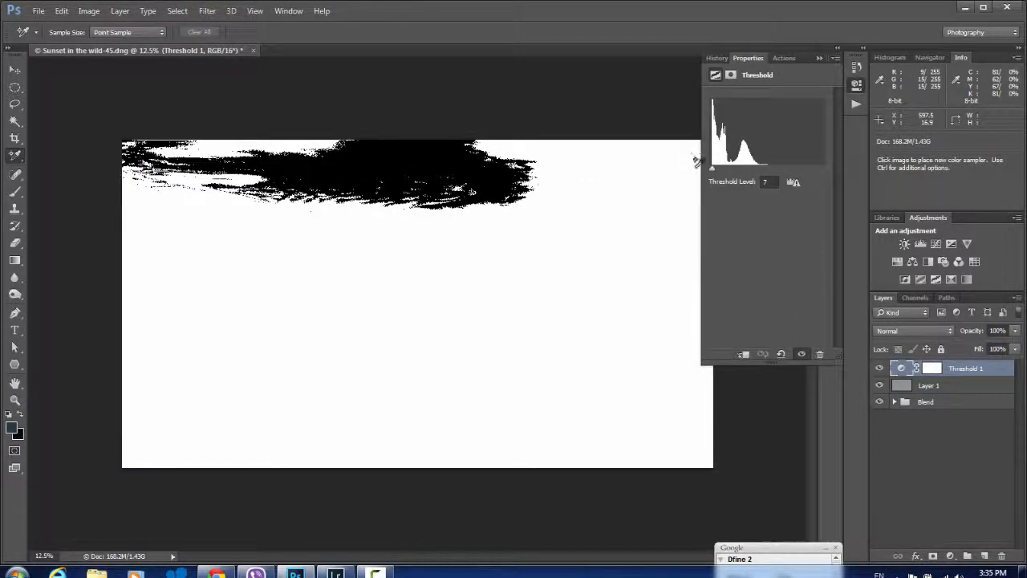
drag(712, 173, 713, 172)
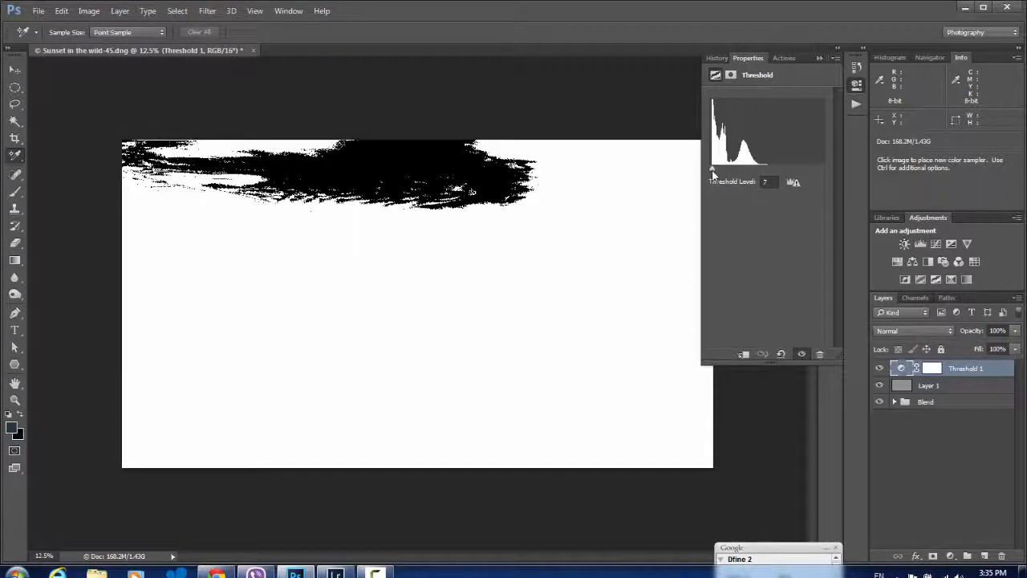
click(424, 166)
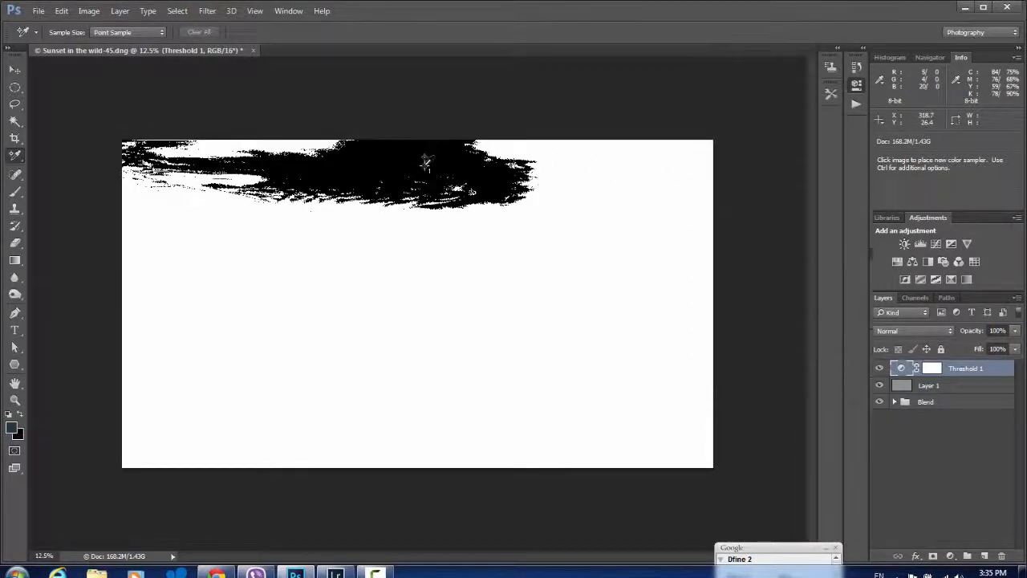
Delete the Threshold adjustment and the gray Difference layer, and add a Curves adjustment above the Blend group.
drag(903, 406, 1001, 554)
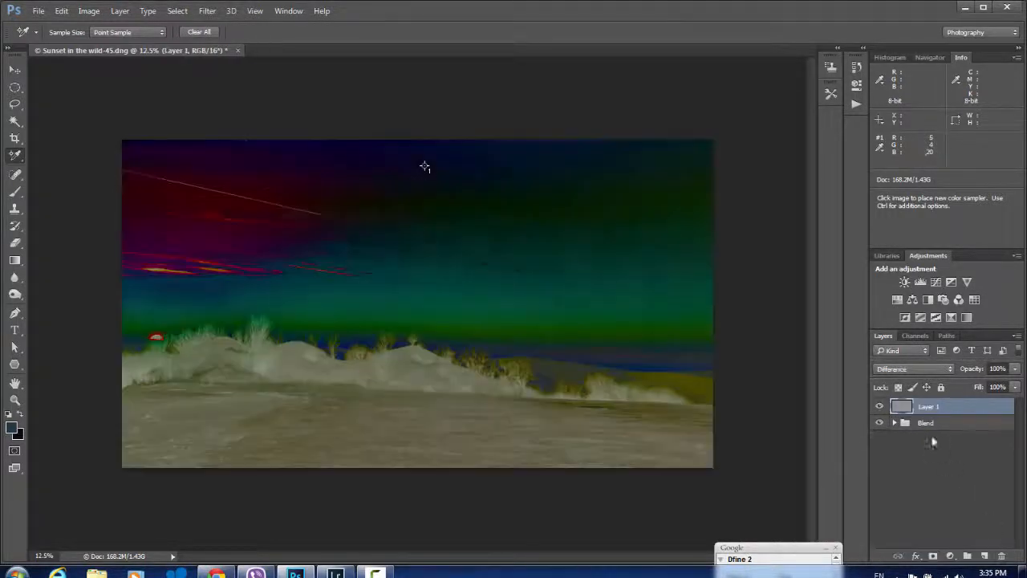
drag(904, 408, 1006, 552)
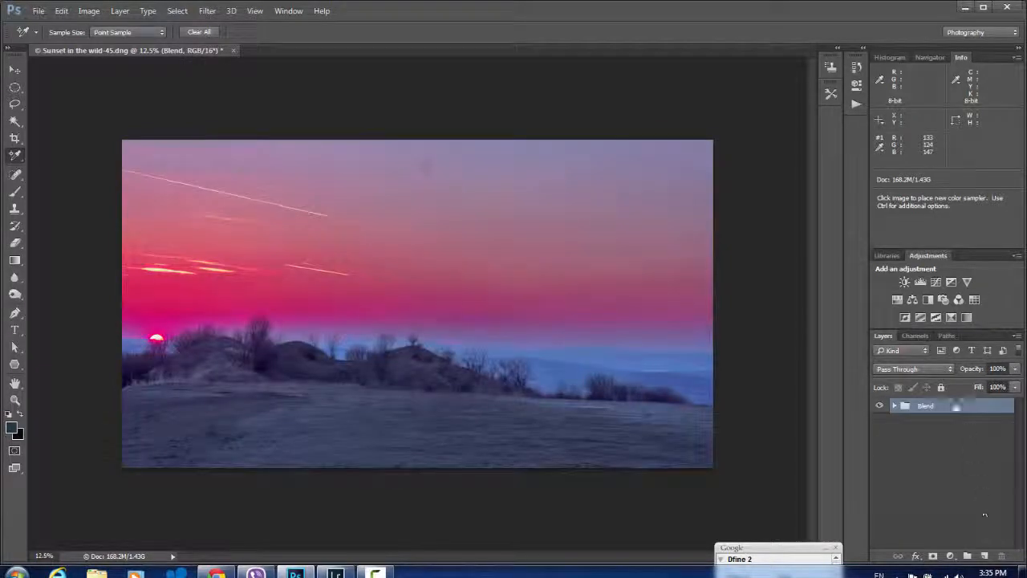
click(936, 283)
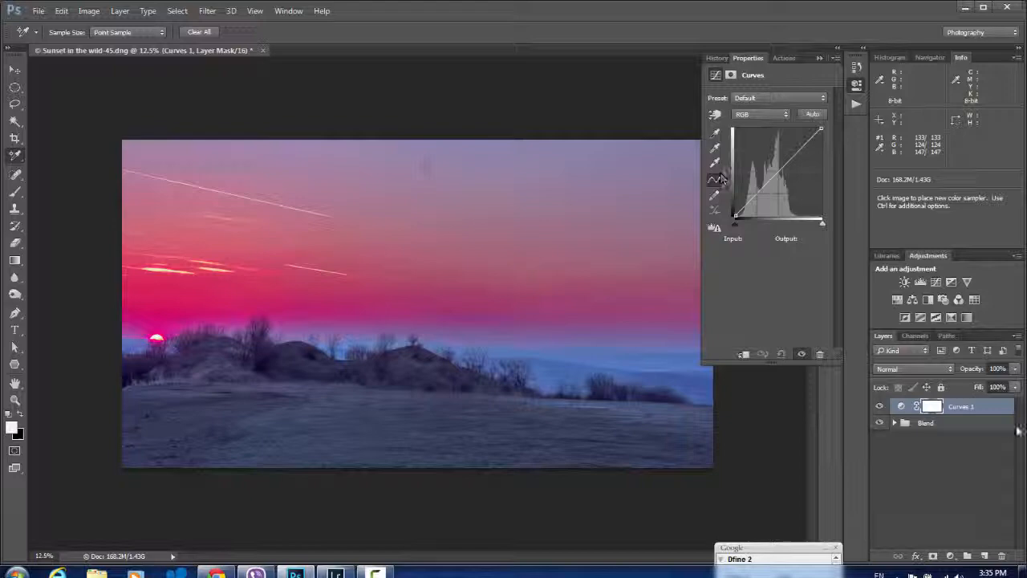
Add a Threshold adjustment at level 12 above Curves and place a second color sampler on the black patch in the hillside bushes.
click(935, 317)
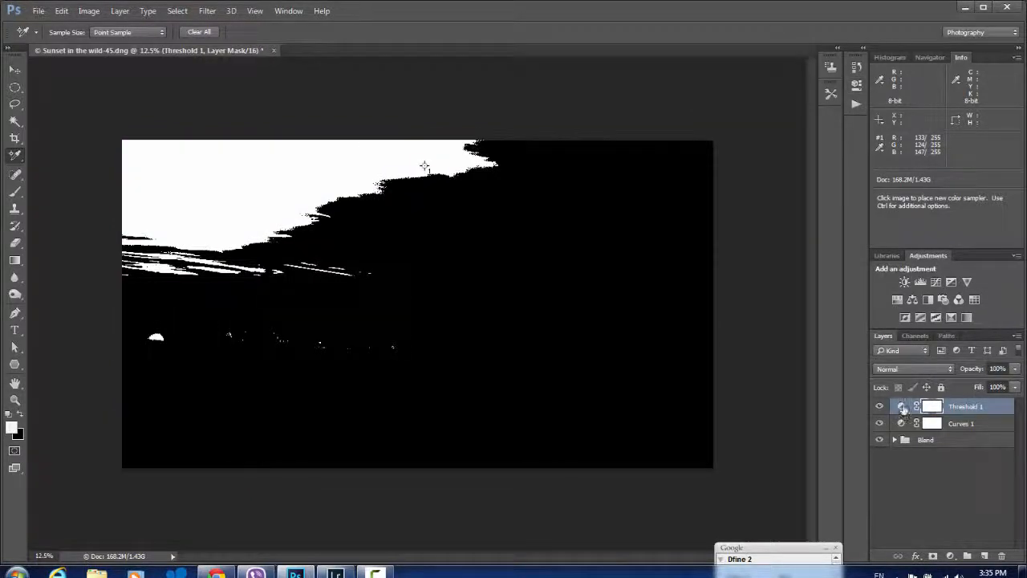
double_click(902, 408)
drag(768, 168, 716, 171)
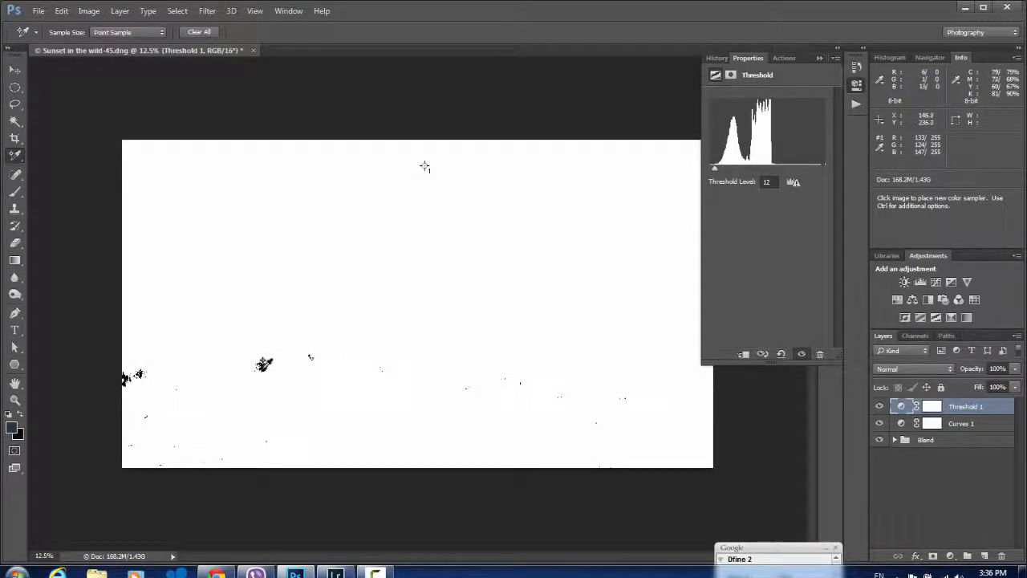
click(264, 365)
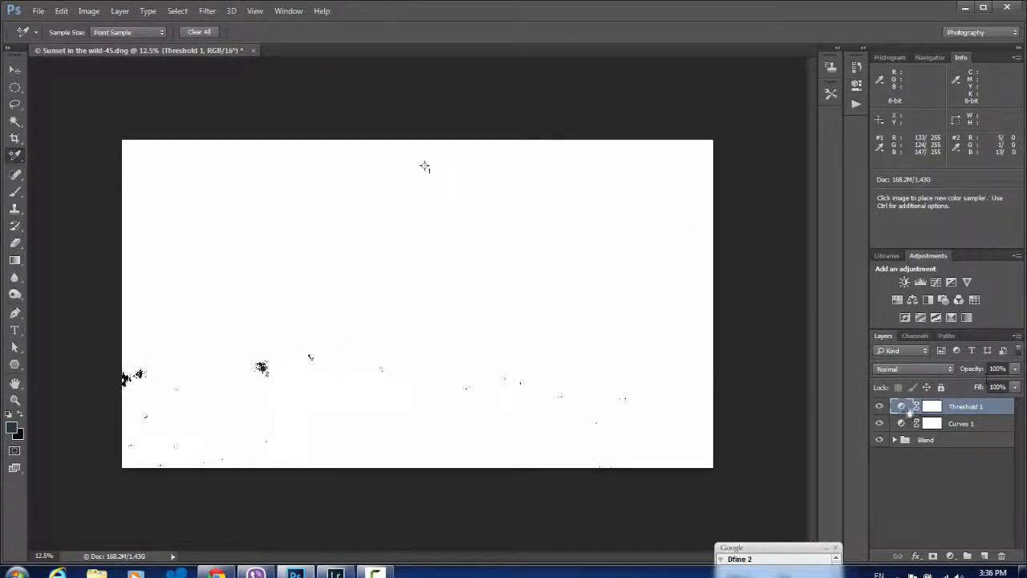
Raise the Threshold level to 138, place a third color sampler on the white upper cloud streak, and delete the Threshold adjustment.
double_click(903, 407)
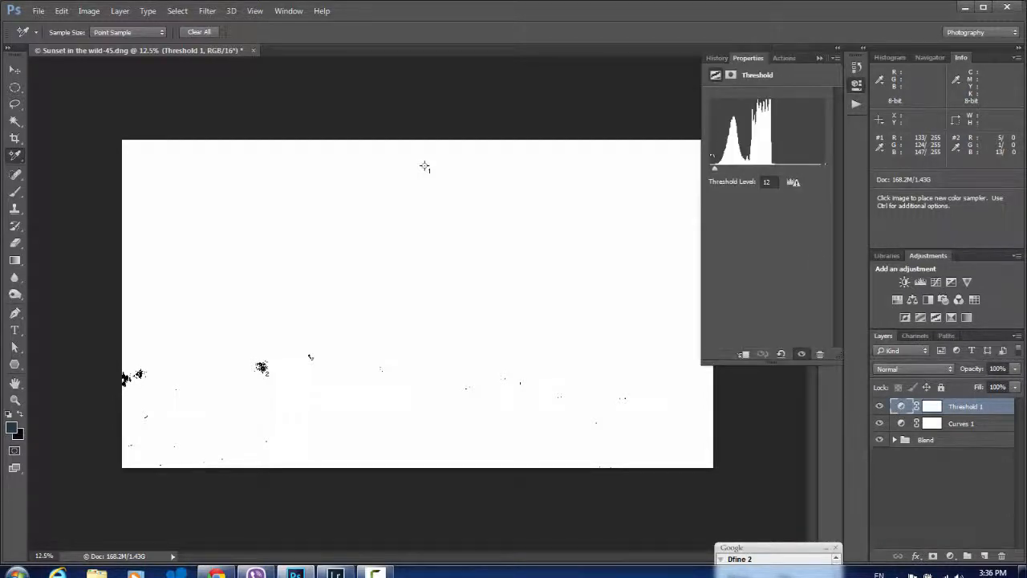
mouse_move(715, 171)
mouse_down()
mouse_move(779, 171)
mouse_move(771, 169)
mouse_up()
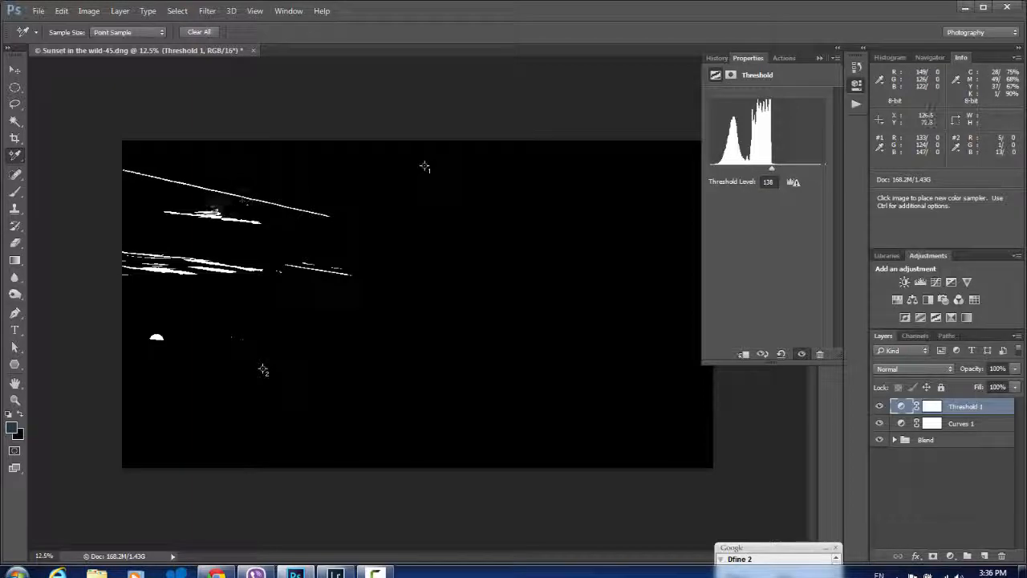
click(214, 213)
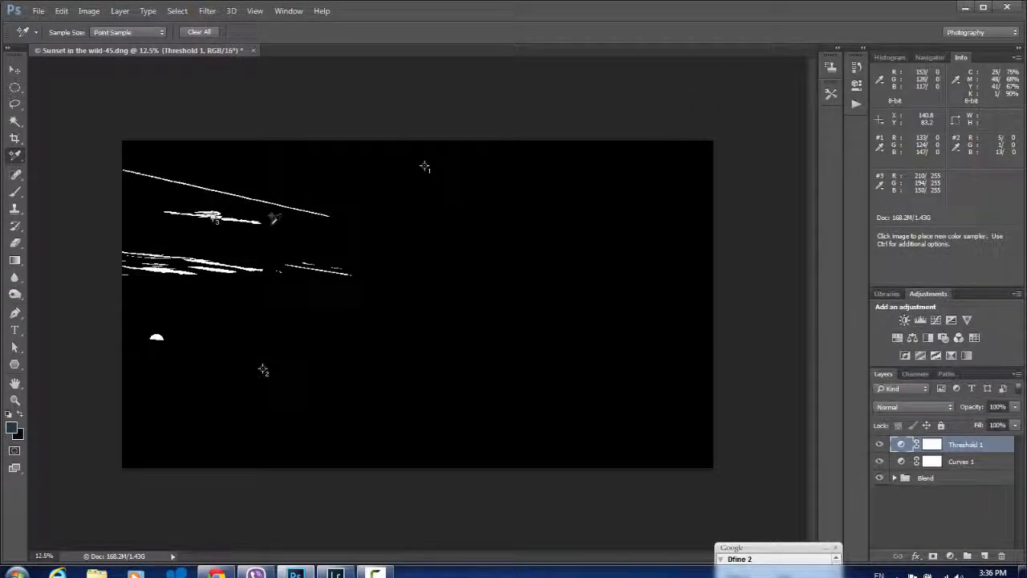
drag(902, 444, 1002, 555)
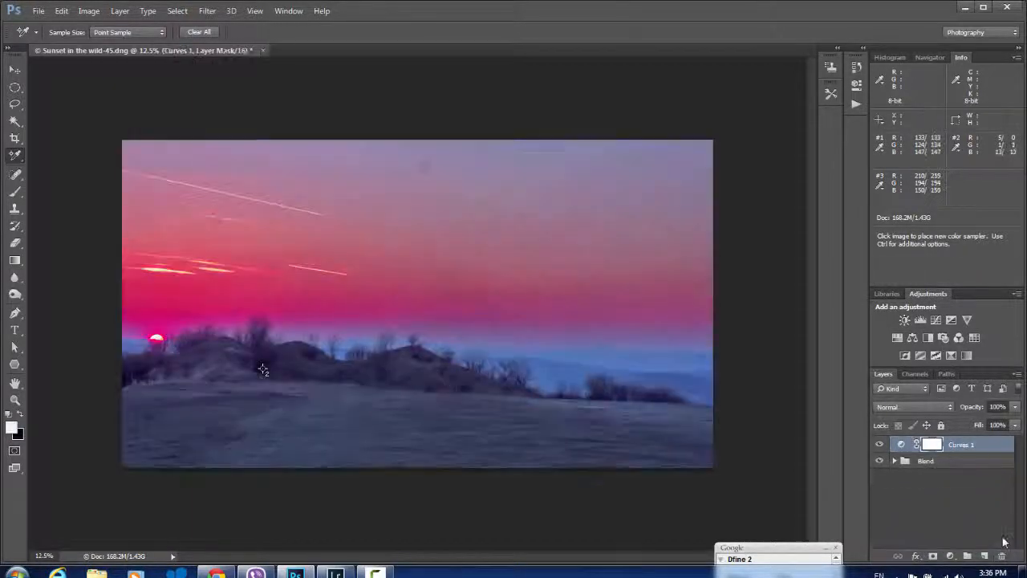
Move the third color sampler onto the bright cloud streak above the sun and define the Curves white point there.
double_click(903, 445)
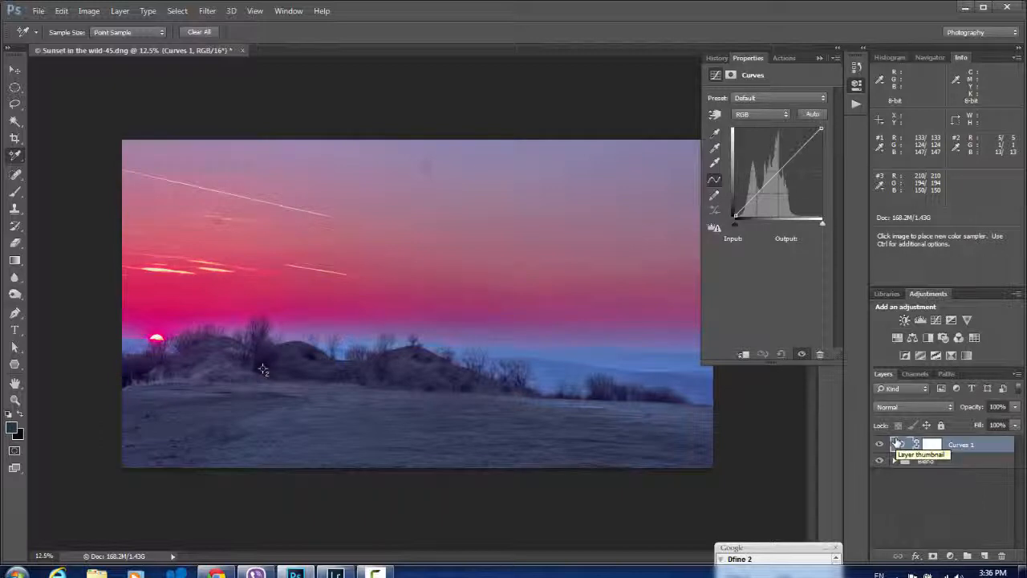
click(214, 222)
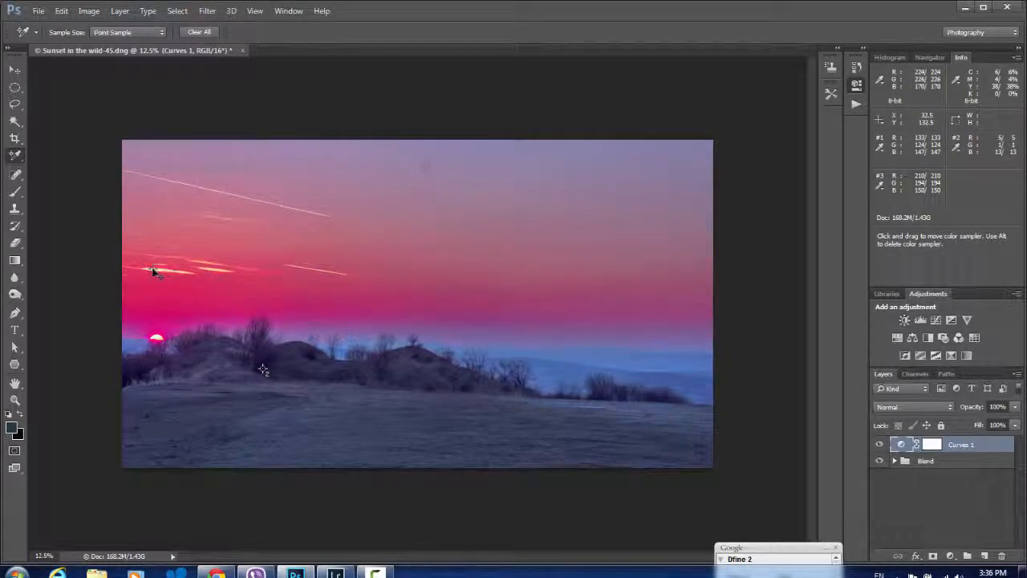
click(155, 273)
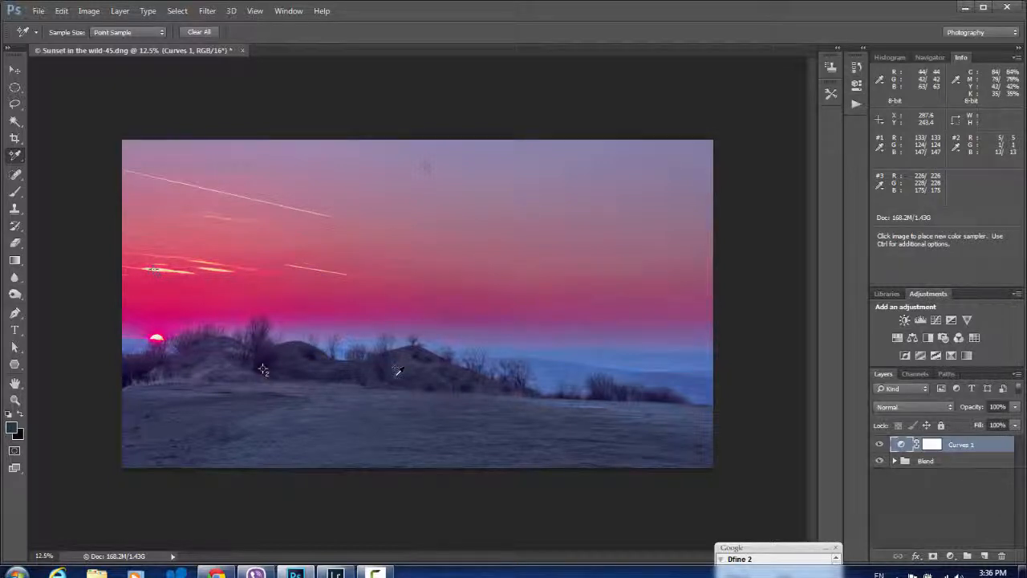
double_click(899, 444)
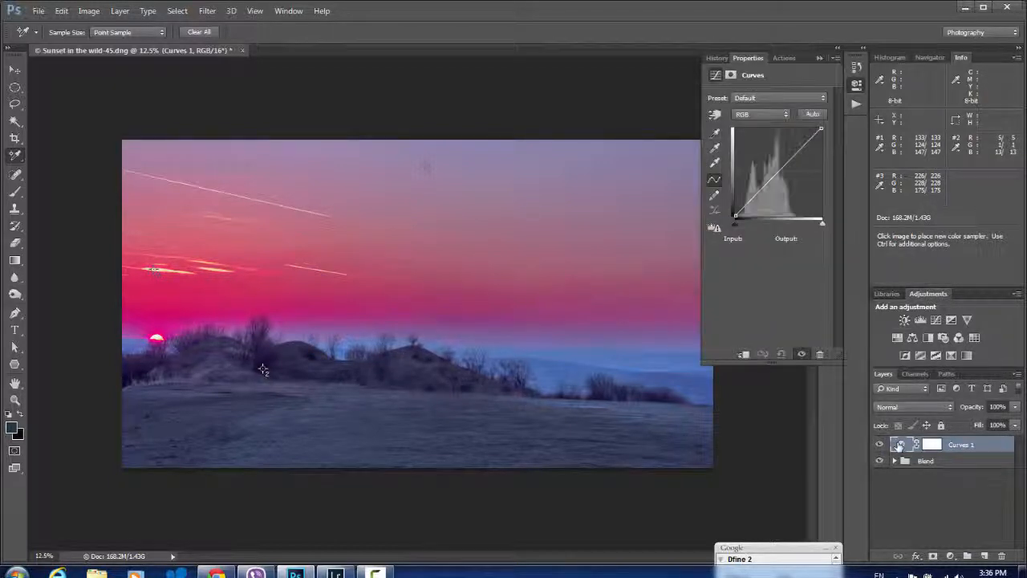
click(717, 164)
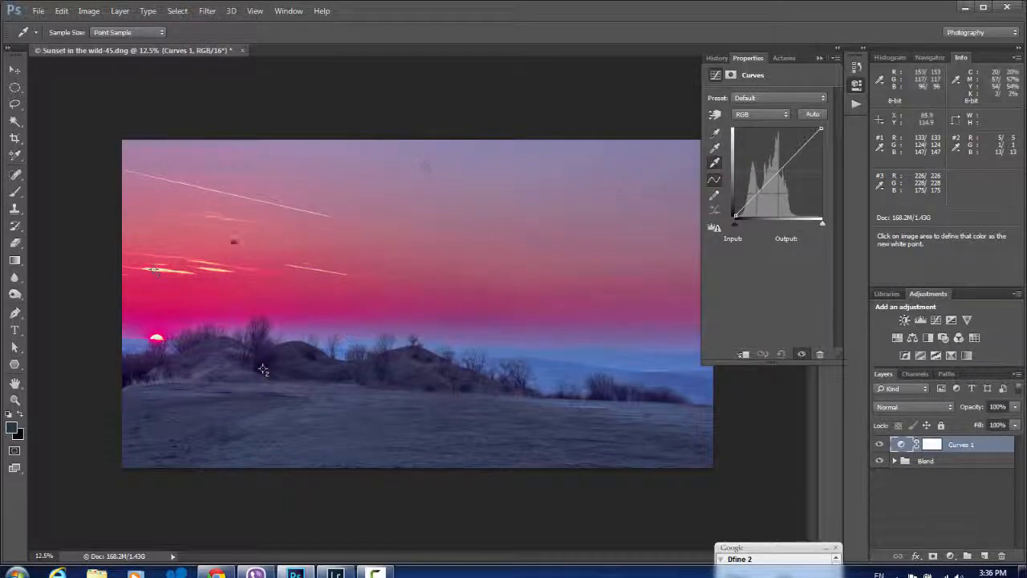
click(153, 270)
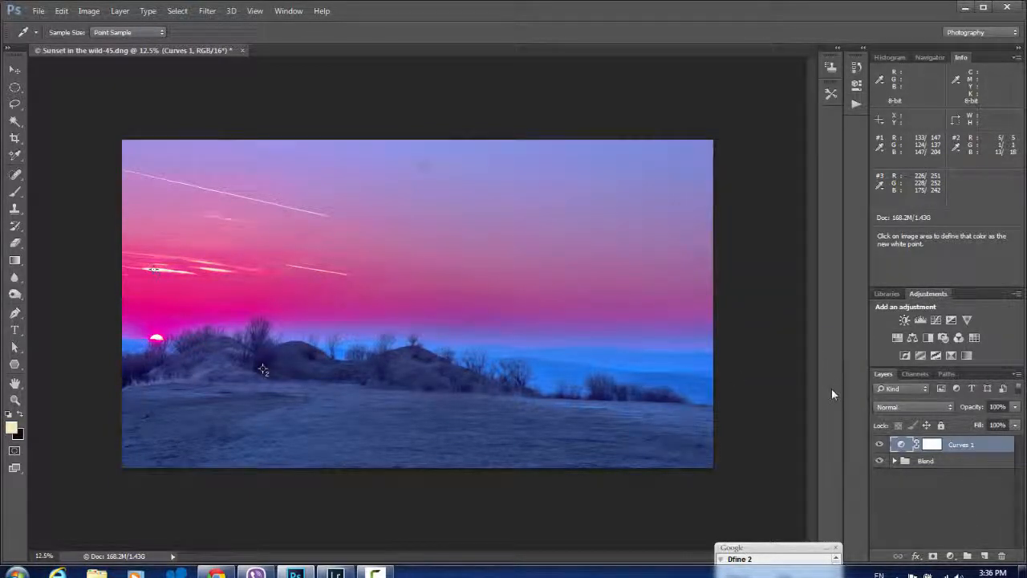
Define the Curves gray point at the first color sampler in the upper sky.
double_click(901, 445)
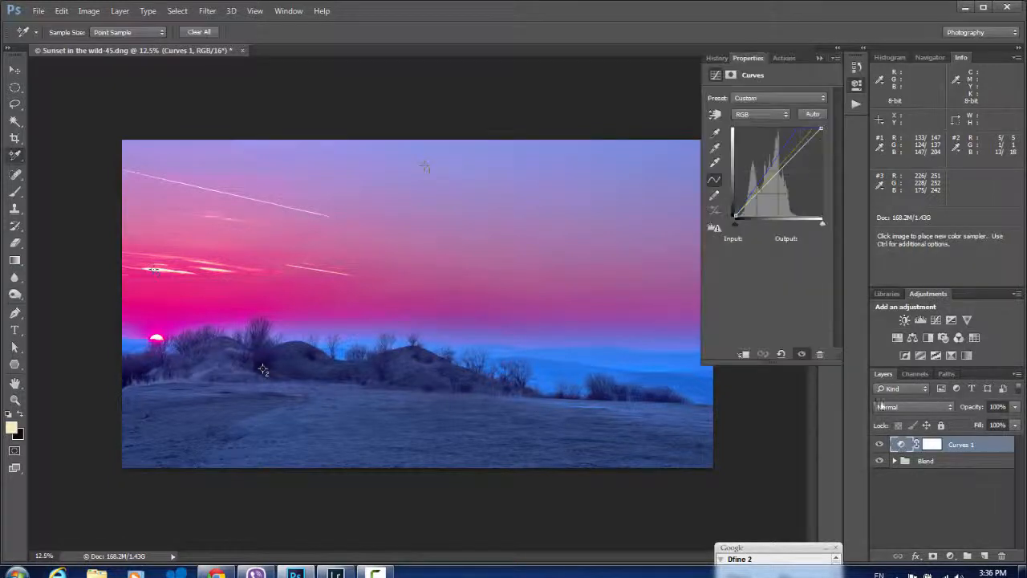
click(715, 148)
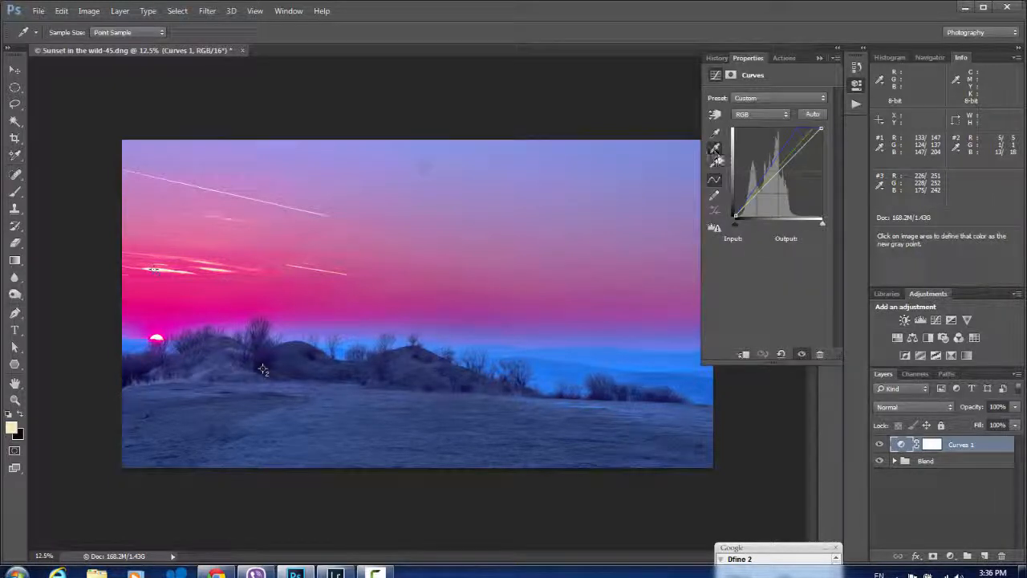
click(425, 166)
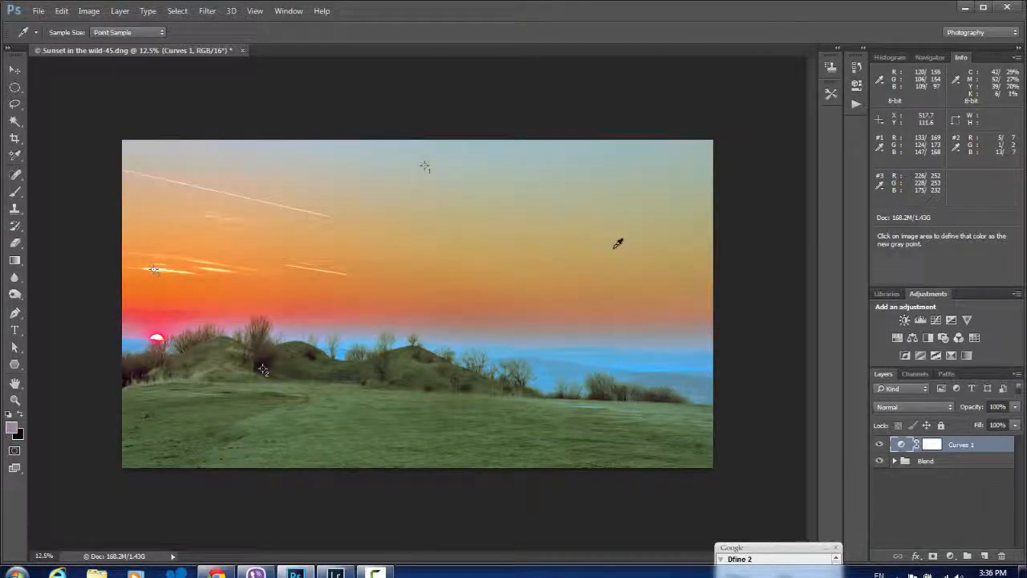
Define the Curves 1 black point at the second color sampler in the hillside bushes and compare the image with and without the adjustment.
double_click(900, 444)
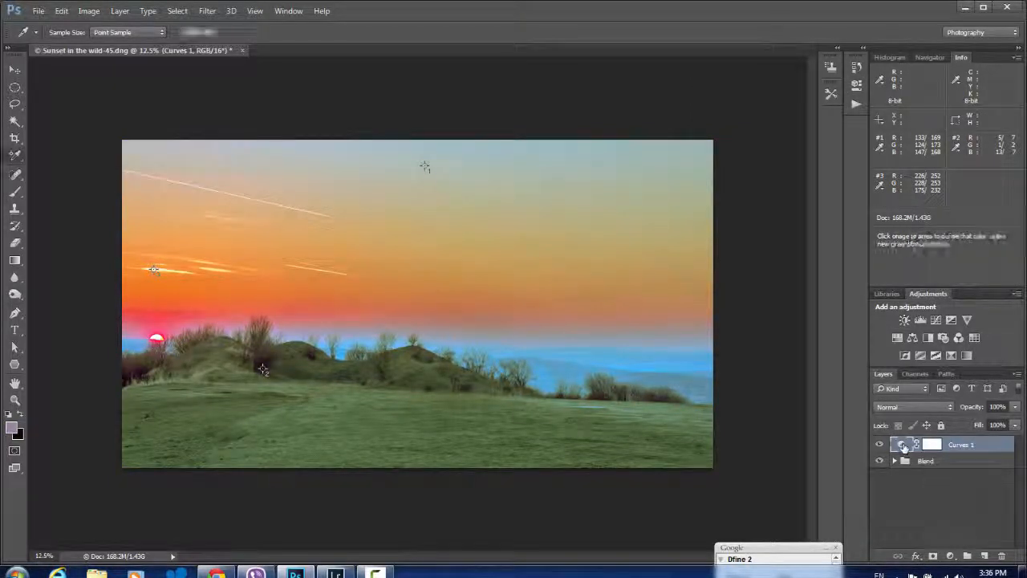
click(715, 132)
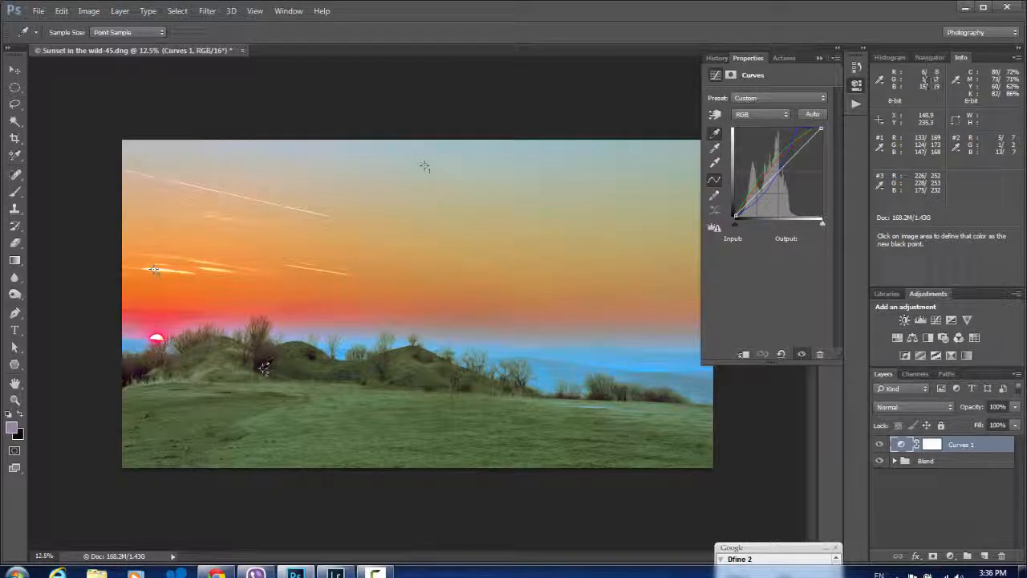
click(264, 367)
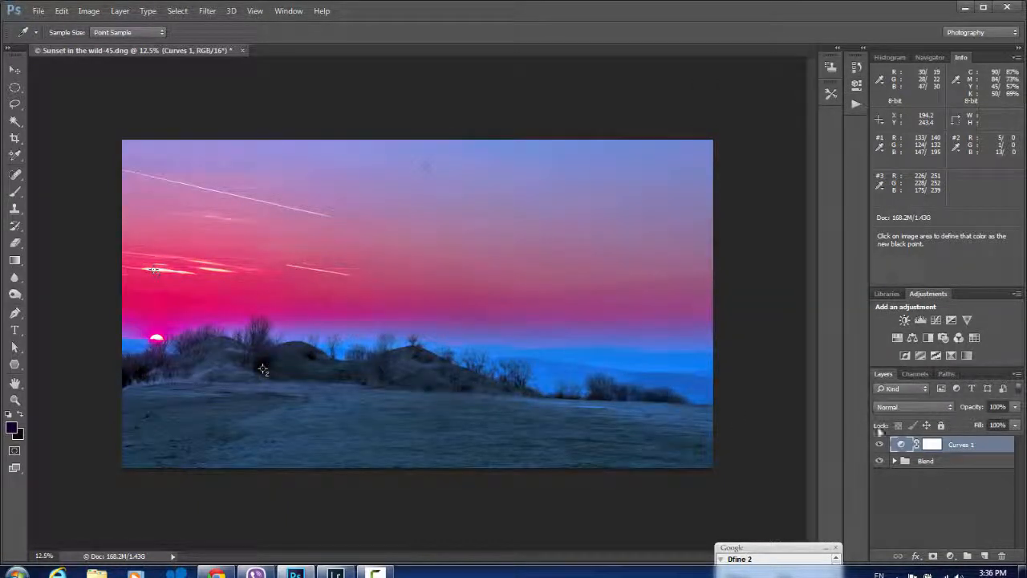
click(879, 445)
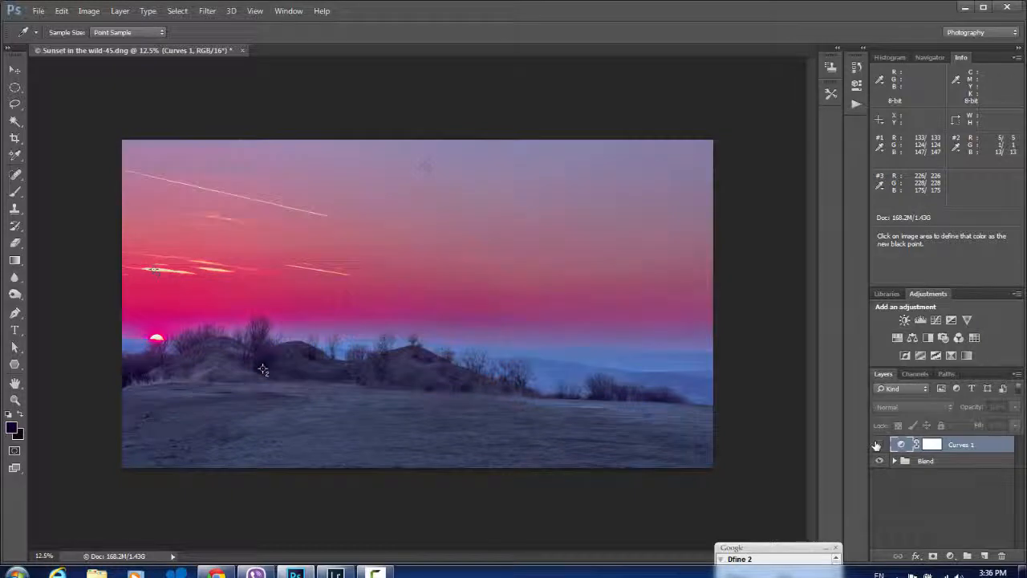
click(878, 445)
click(879, 445)
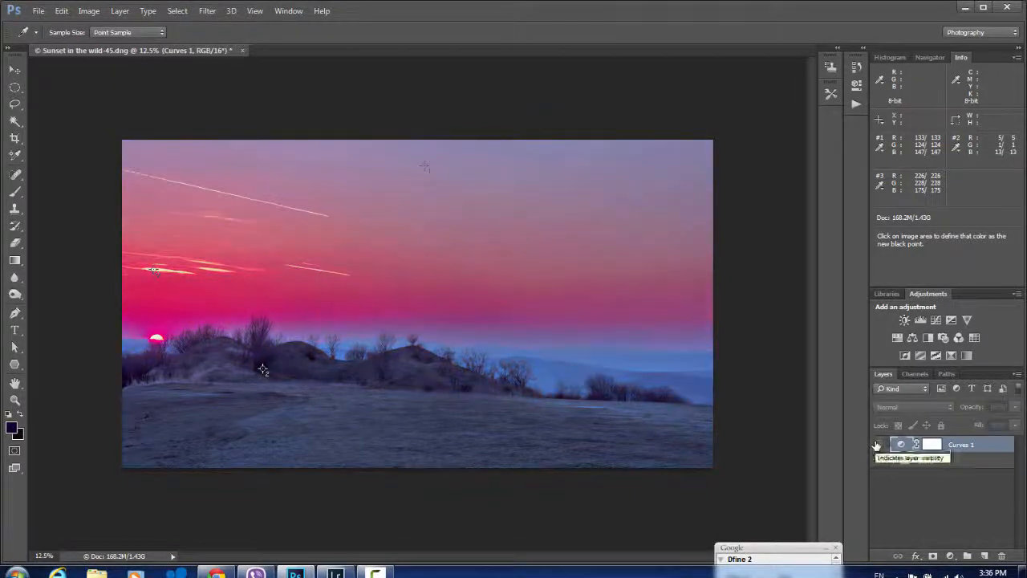
click(879, 445)
click(879, 445)
click(879, 444)
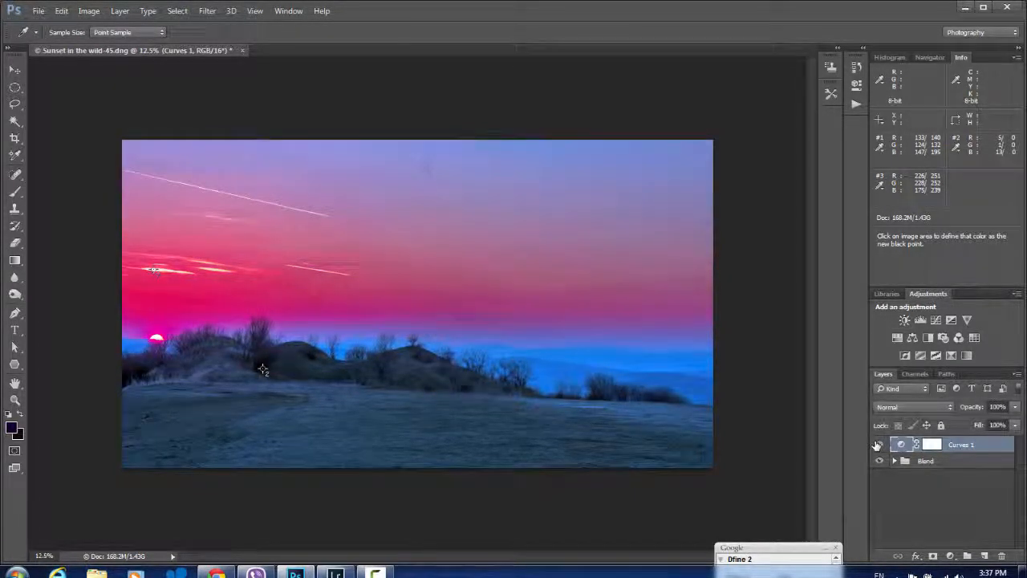
Delete all three color samplers from the upper sky, the hillside bushes and the bright cloud streak.
click(16, 156)
click(84, 185)
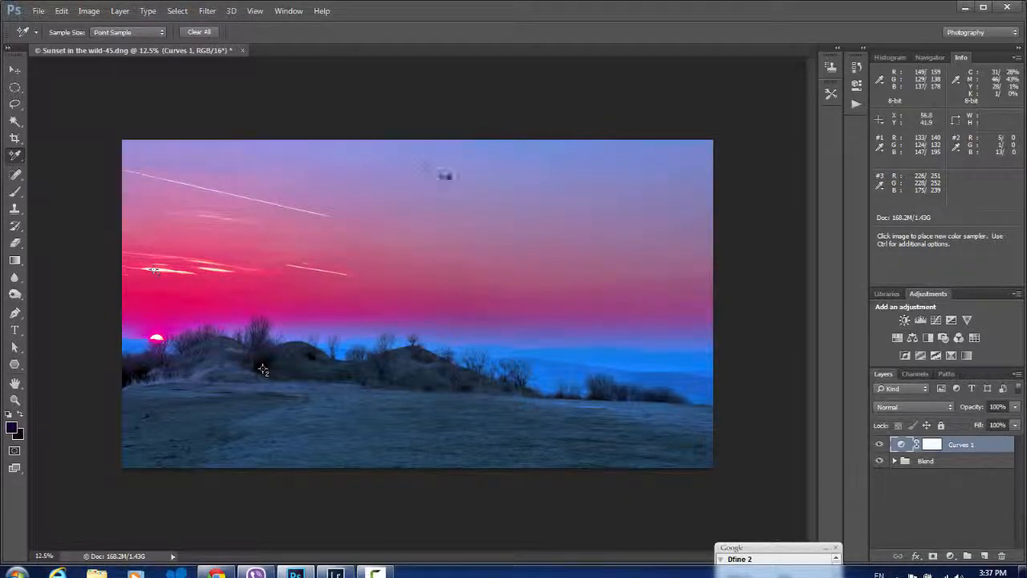
right_click(427, 168)
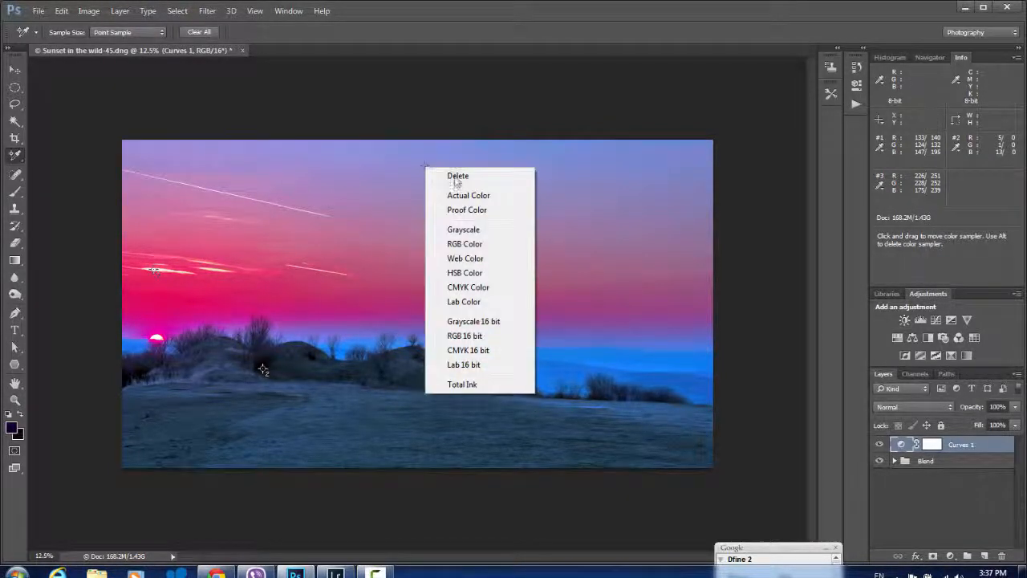
click(452, 175)
right_click(262, 370)
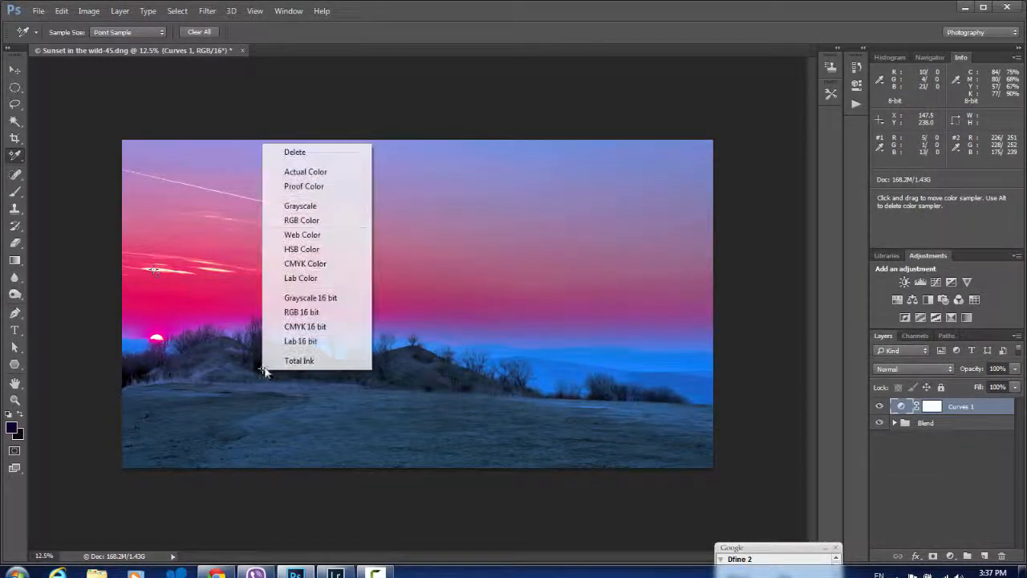
click(312, 153)
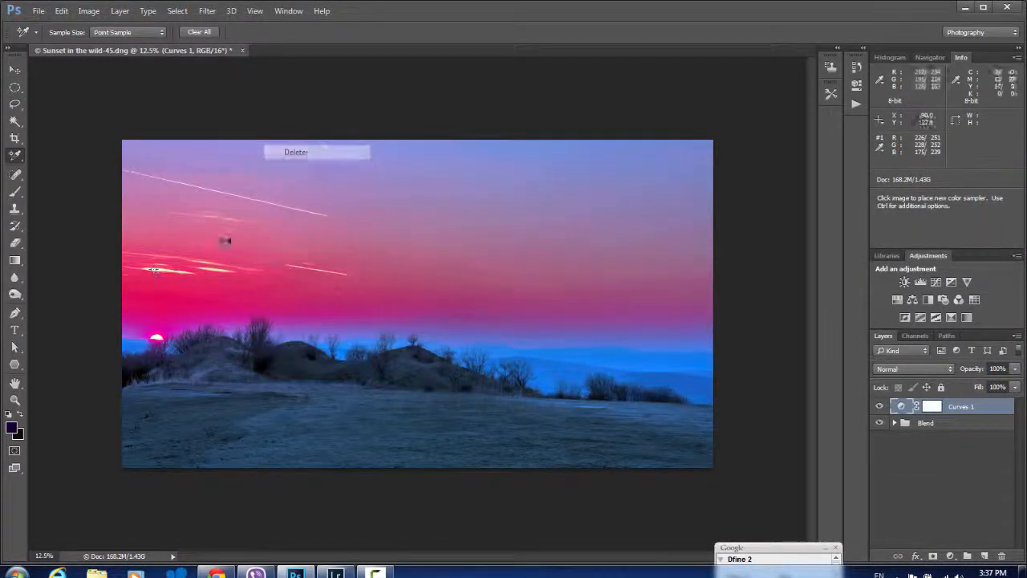
right_click(151, 265)
click(202, 279)
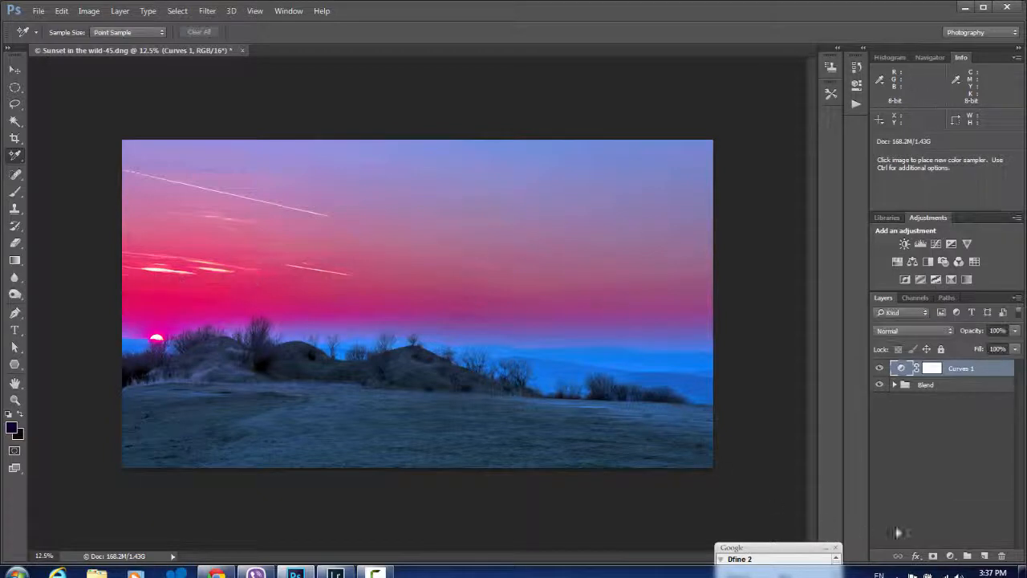
Examine how the Curves 1 adjustment changes the sky and foreground colors by repeatedly hiding and showing it.
click(881, 368)
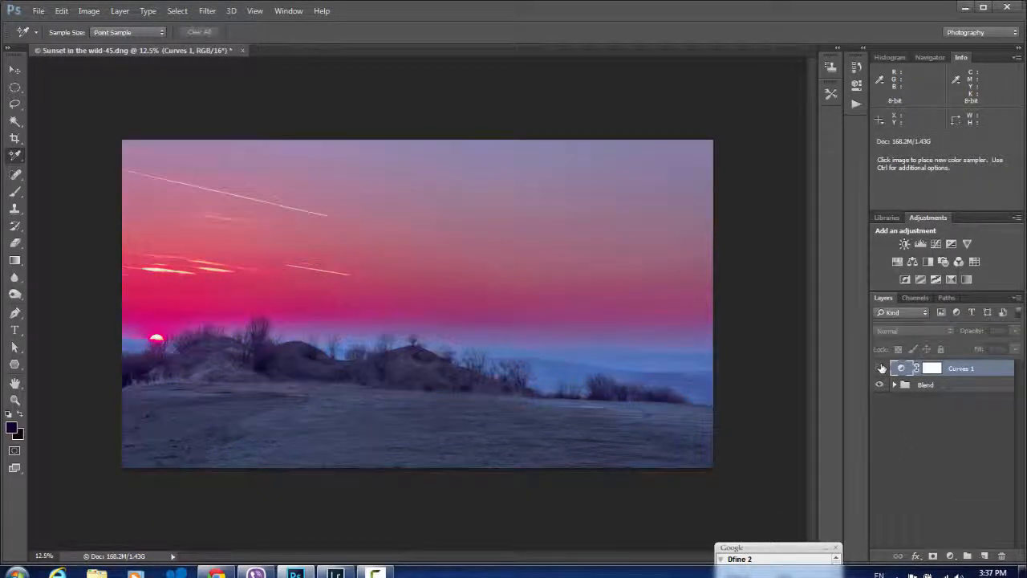
click(880, 368)
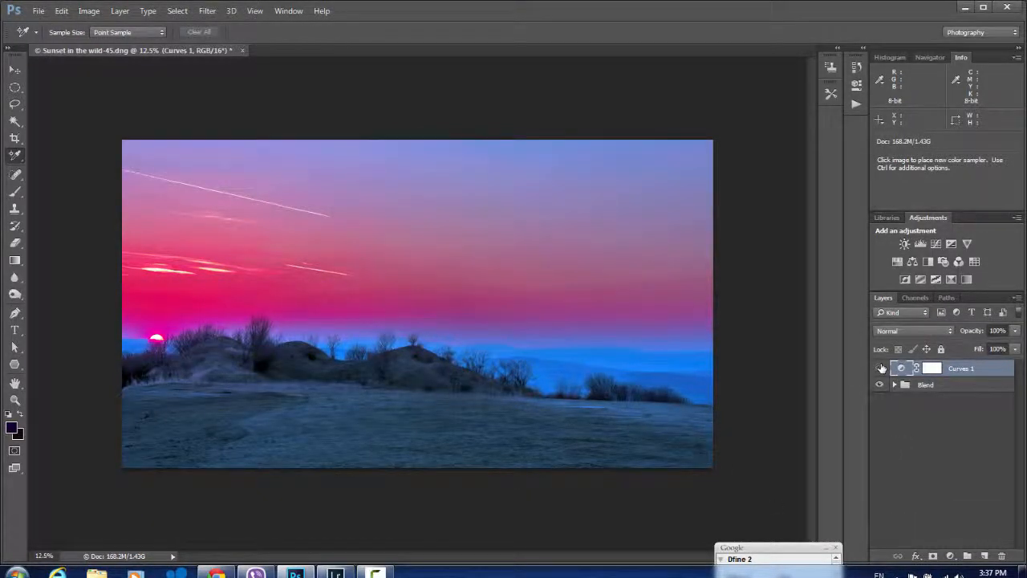
click(880, 368)
click(881, 368)
click(881, 368)
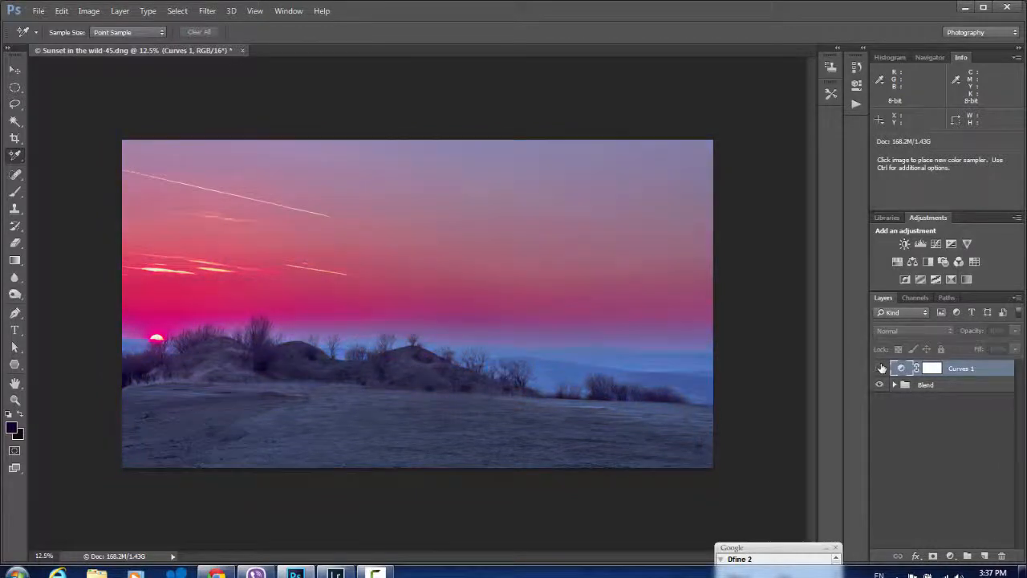
click(880, 368)
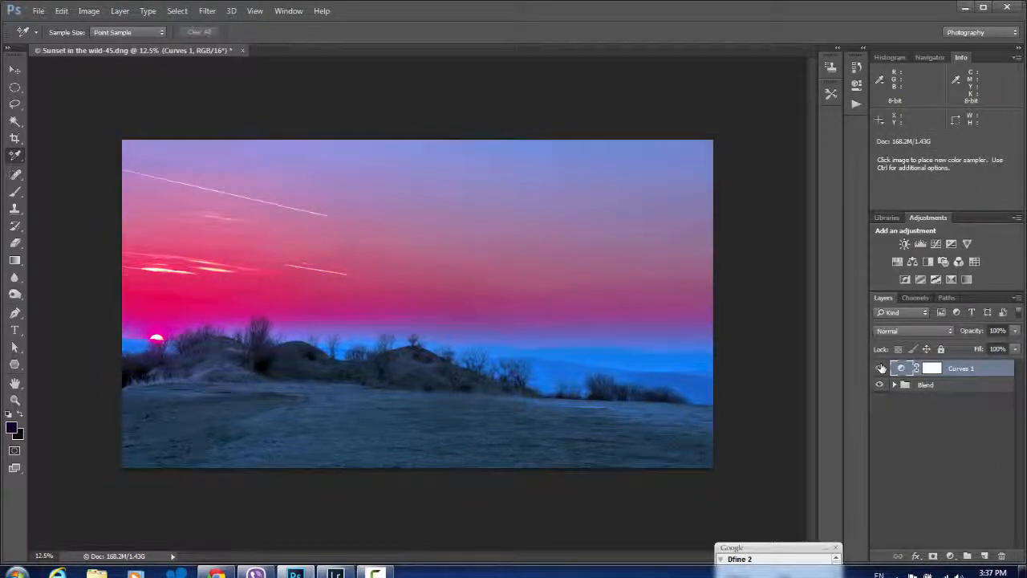
click(880, 367)
click(881, 368)
click(881, 367)
click(881, 368)
click(881, 367)
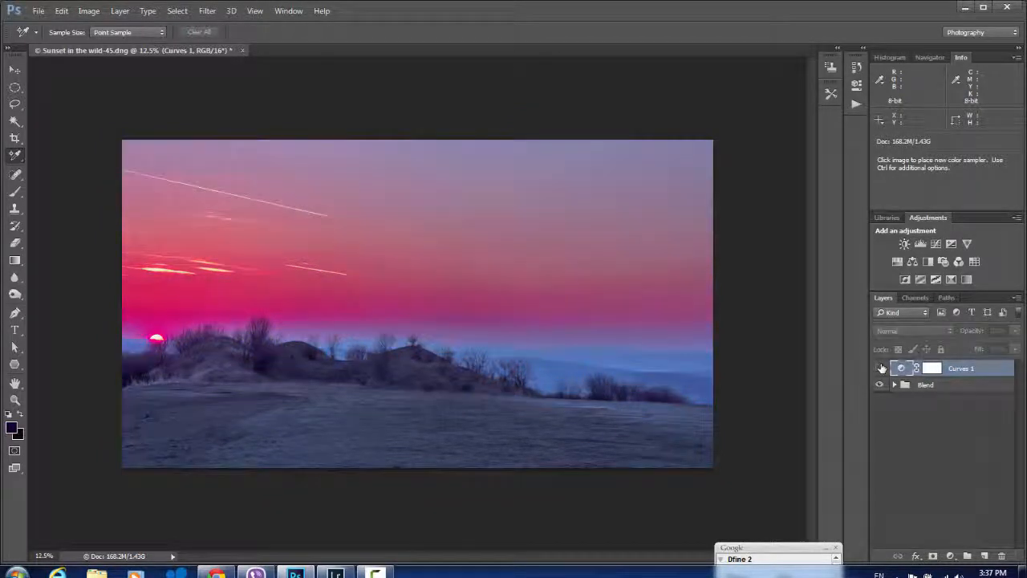
click(881, 367)
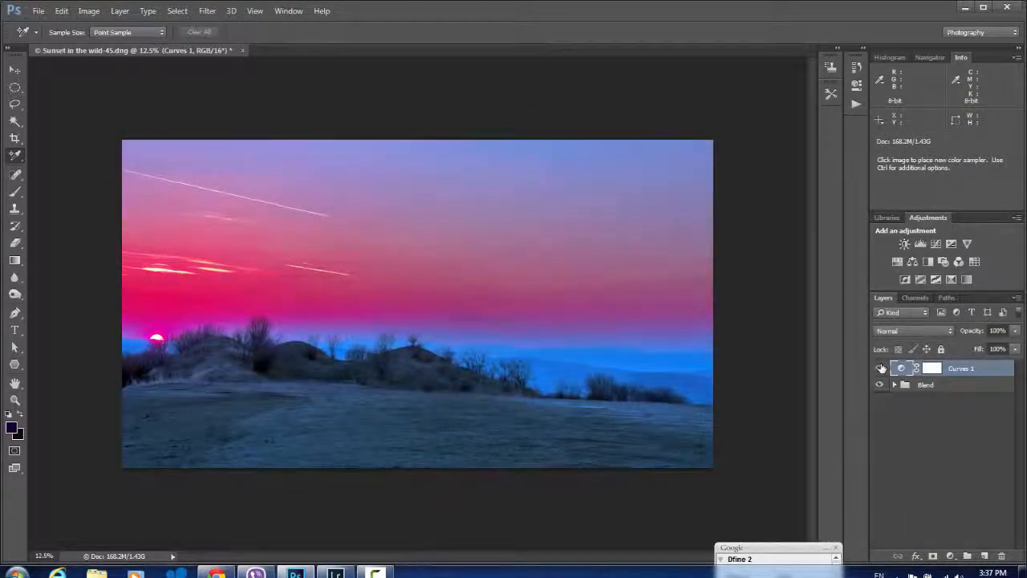
click(880, 368)
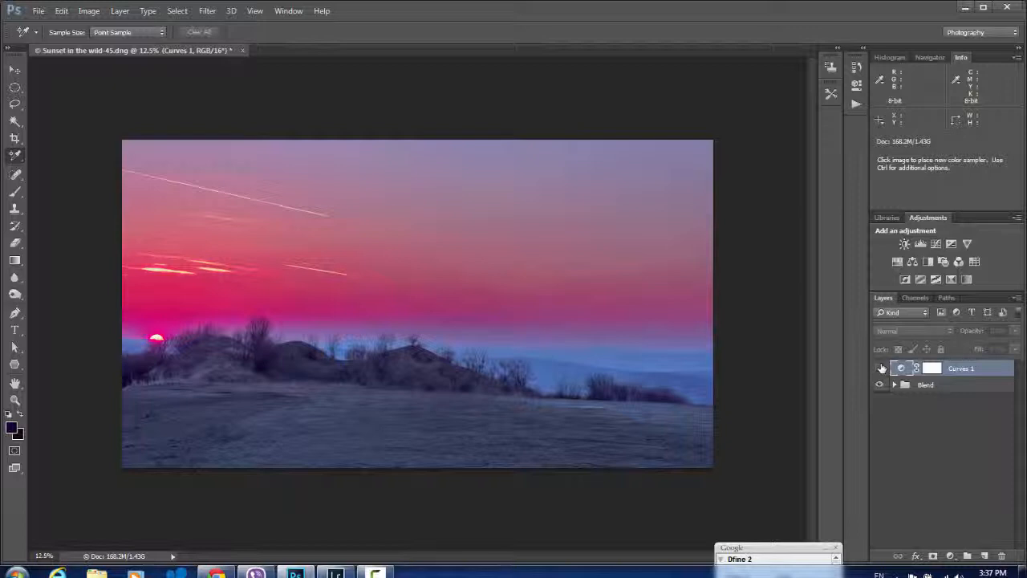
click(881, 367)
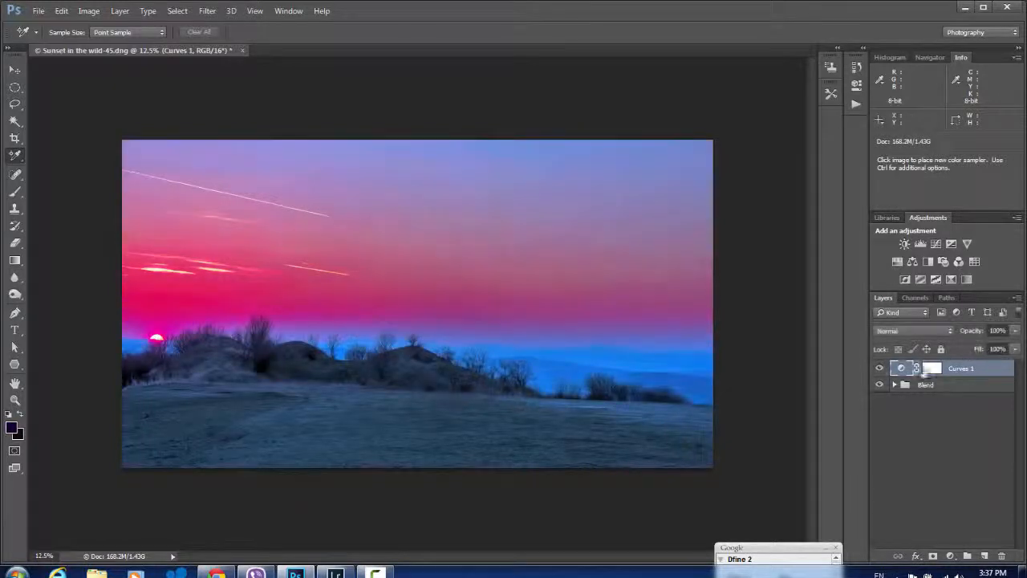
Target the Curves 1 layer mask and ready the Brush tool with black as the foreground color.
right_click(931, 369)
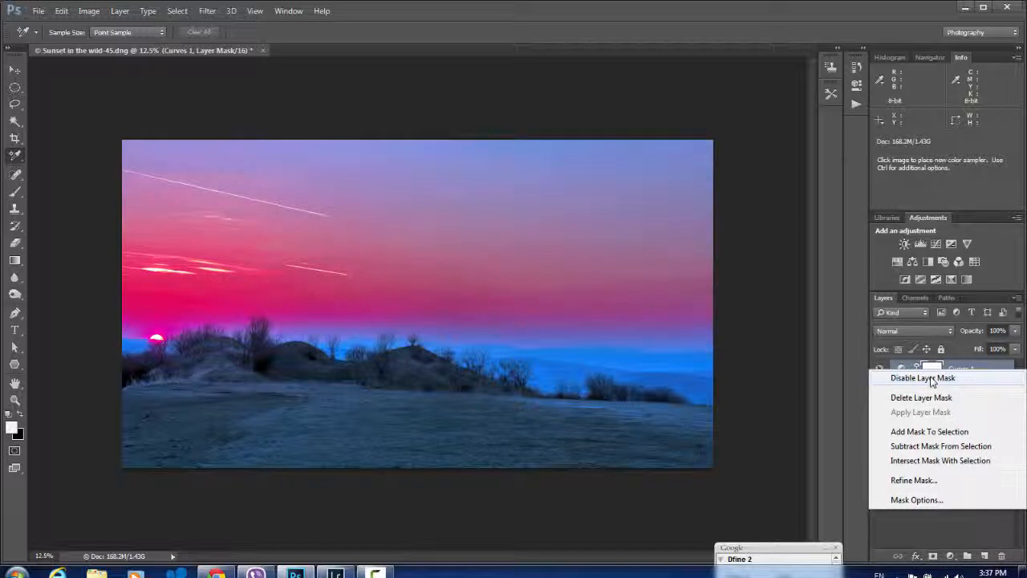
click(907, 526)
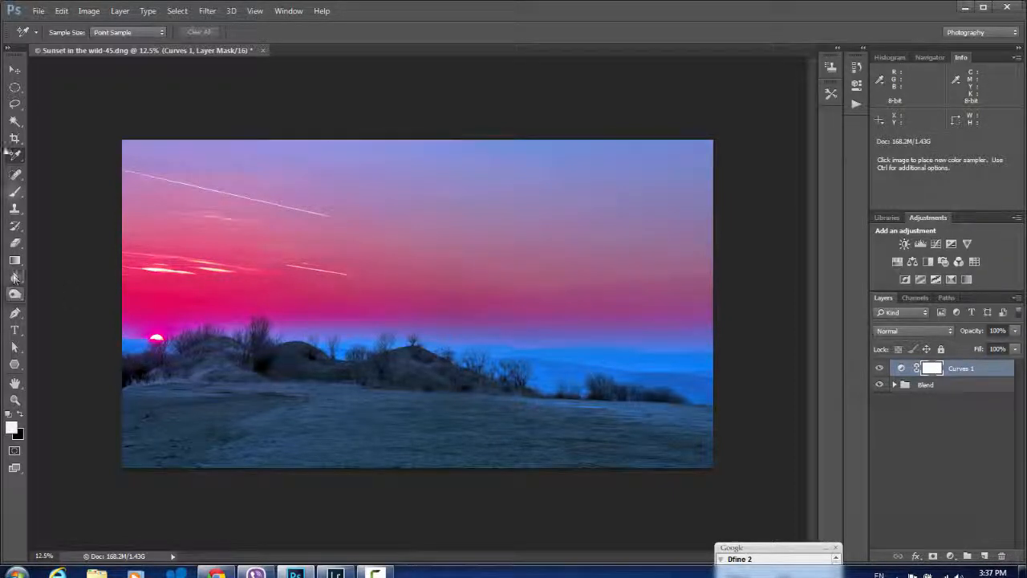
click(14, 191)
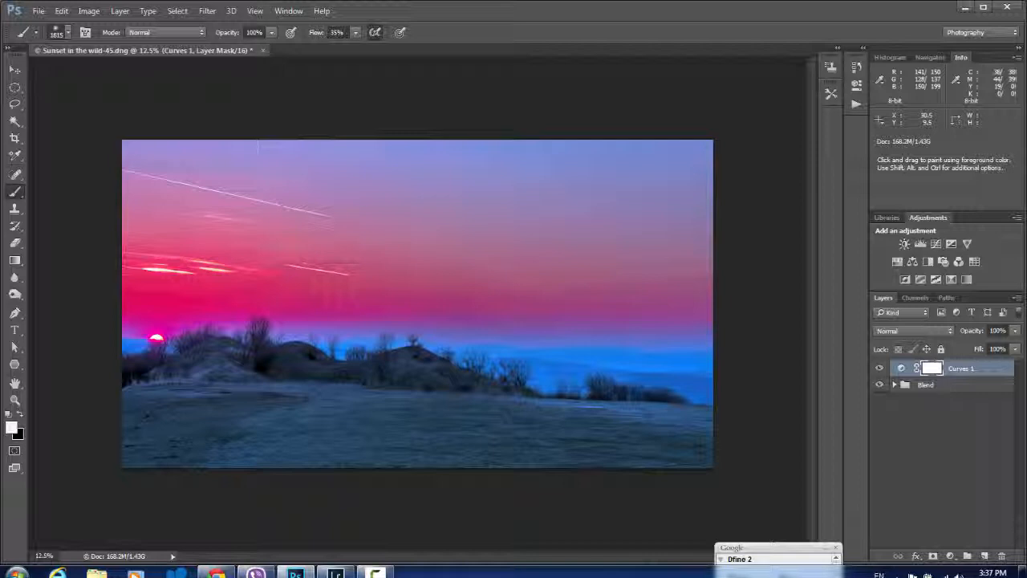
click(17, 415)
Compare the image with Curves 1 hidden and shown to judge which areas to mask out.
click(880, 368)
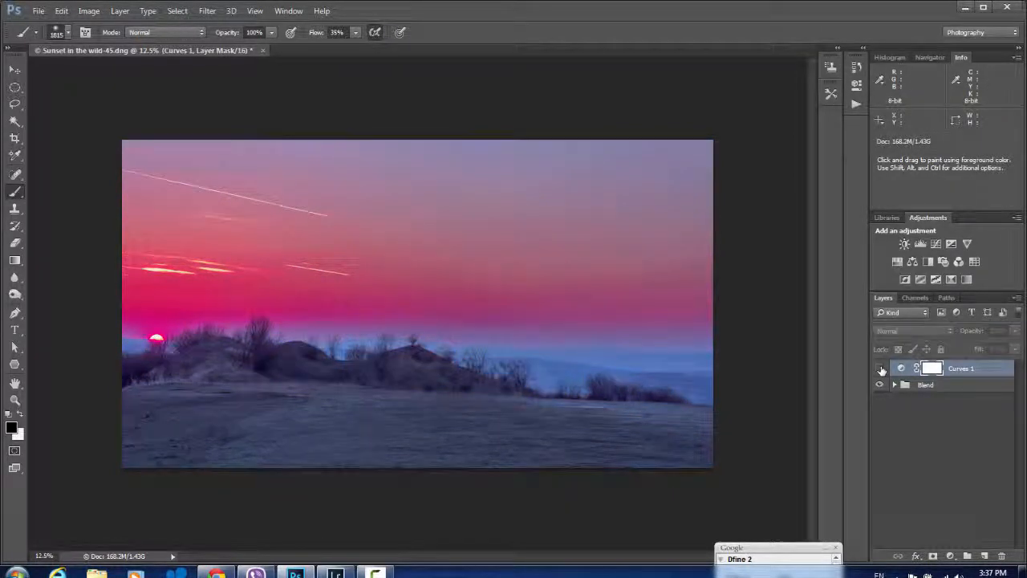
click(880, 368)
click(881, 369)
click(880, 369)
click(880, 368)
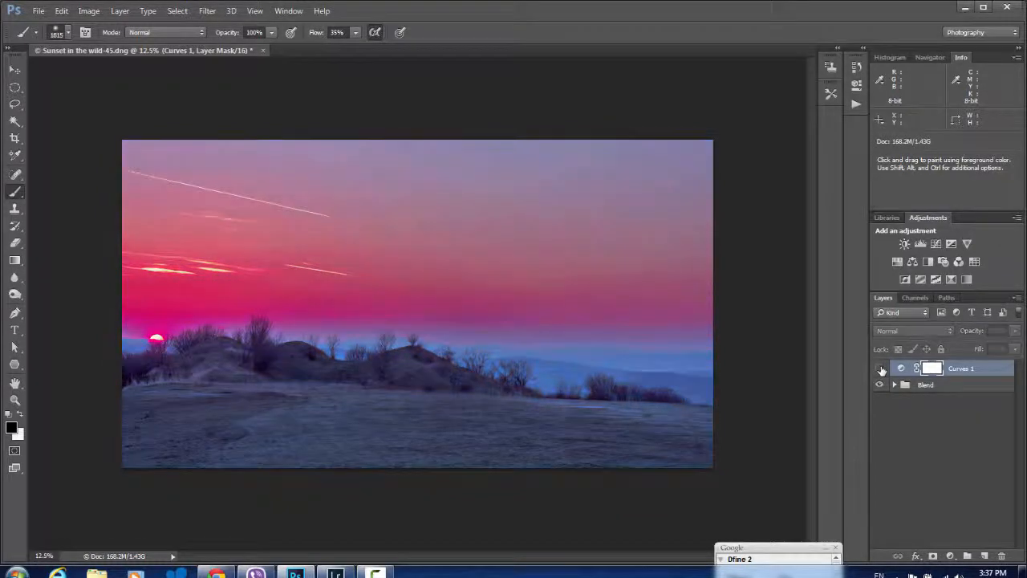
click(880, 369)
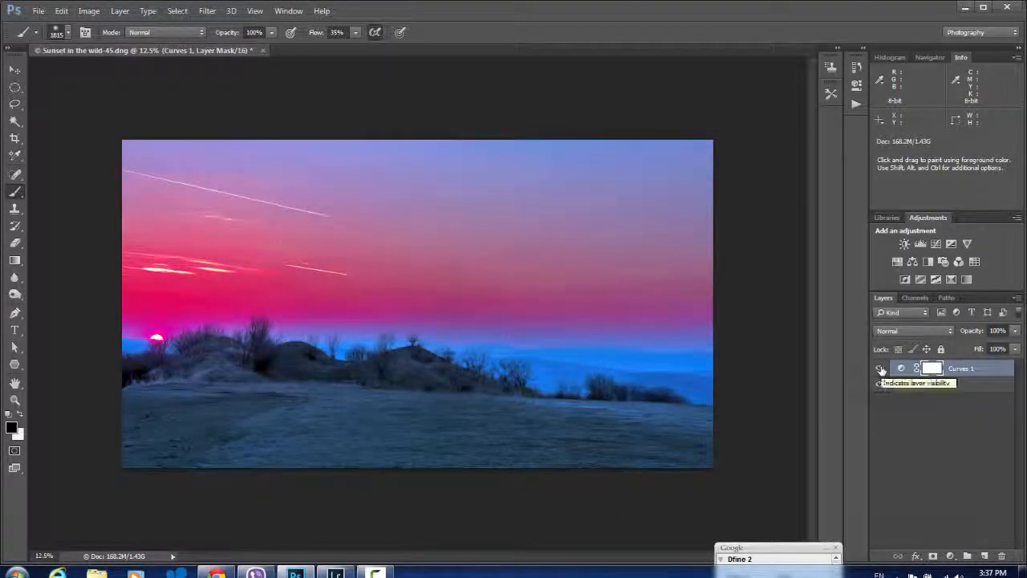
click(881, 368)
click(881, 368)
click(881, 368)
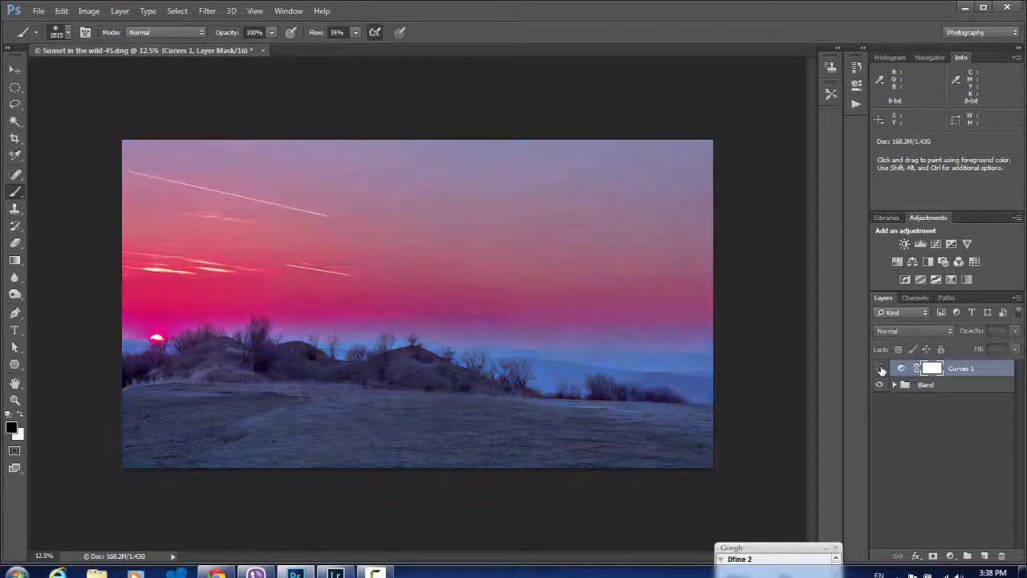
click(880, 369)
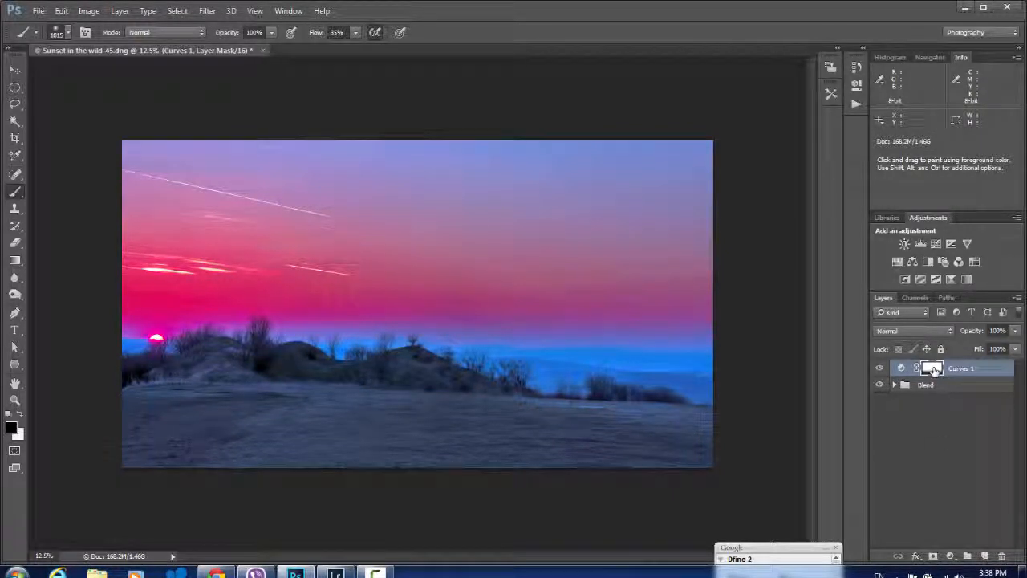
Undo the brush stroke over the grassy foreground and paint black on the Curves 1 mask across the horizon, from the sun to the far edge.
click(830, 66)
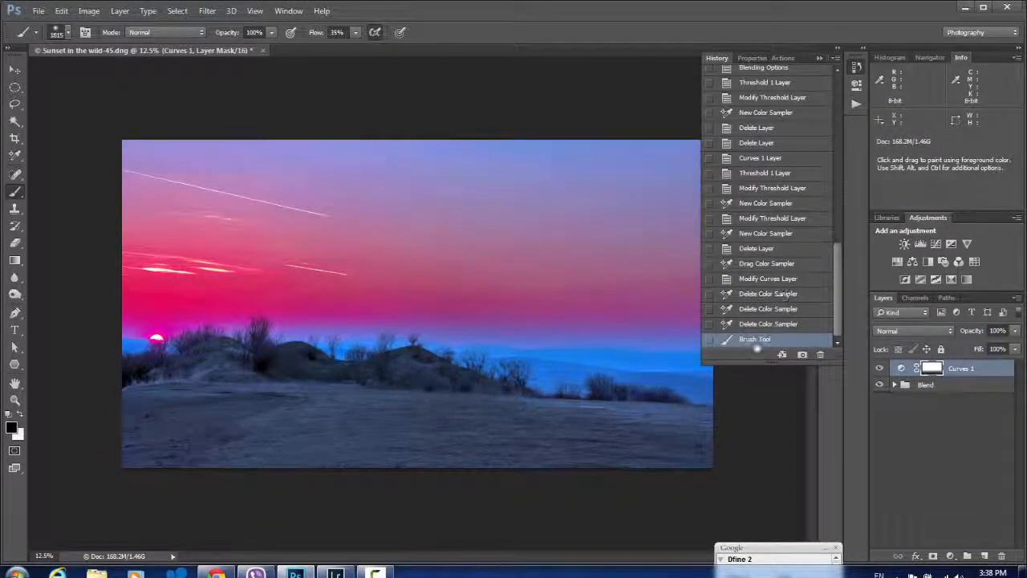
click(759, 324)
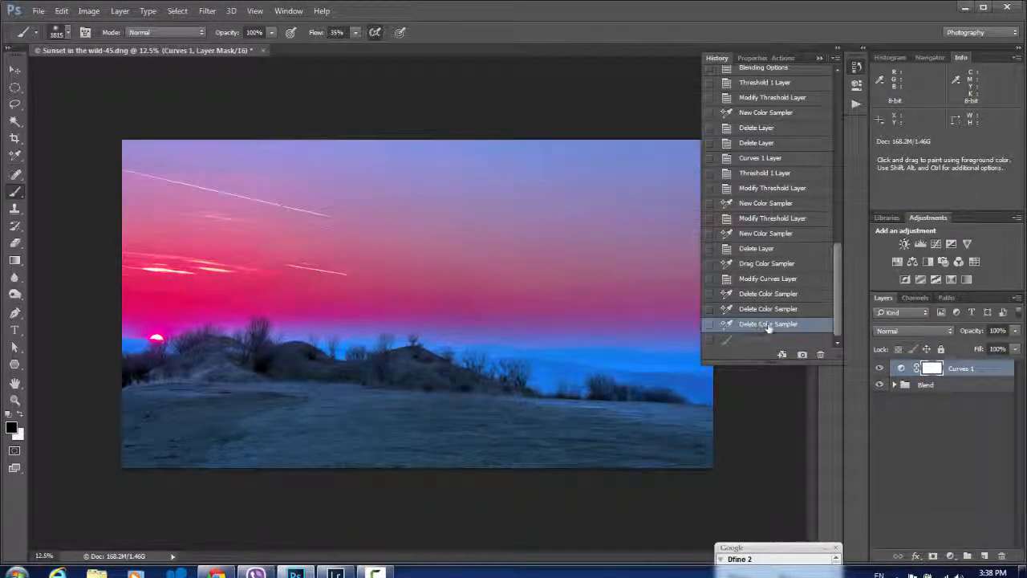
click(819, 58)
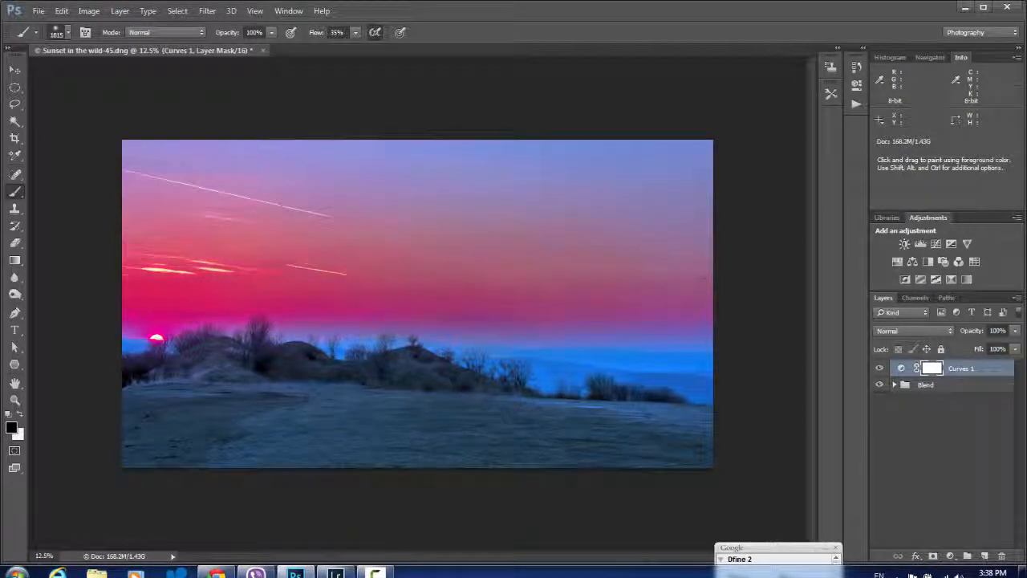
drag(145, 312, 682, 323)
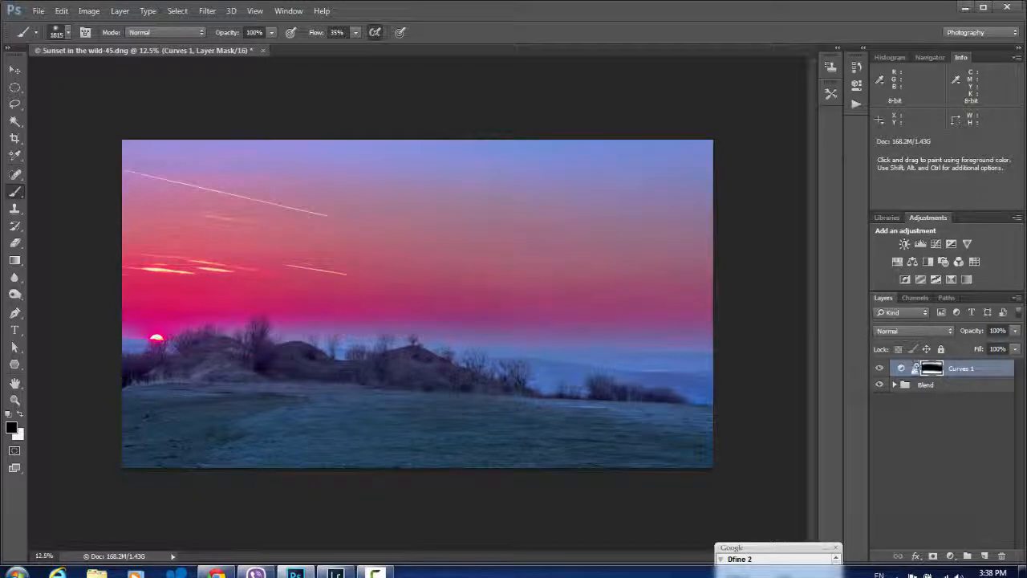
Examine the effect of the masked Curves 1 adjustment by repeatedly hiding and showing the layer.
click(879, 369)
click(879, 369)
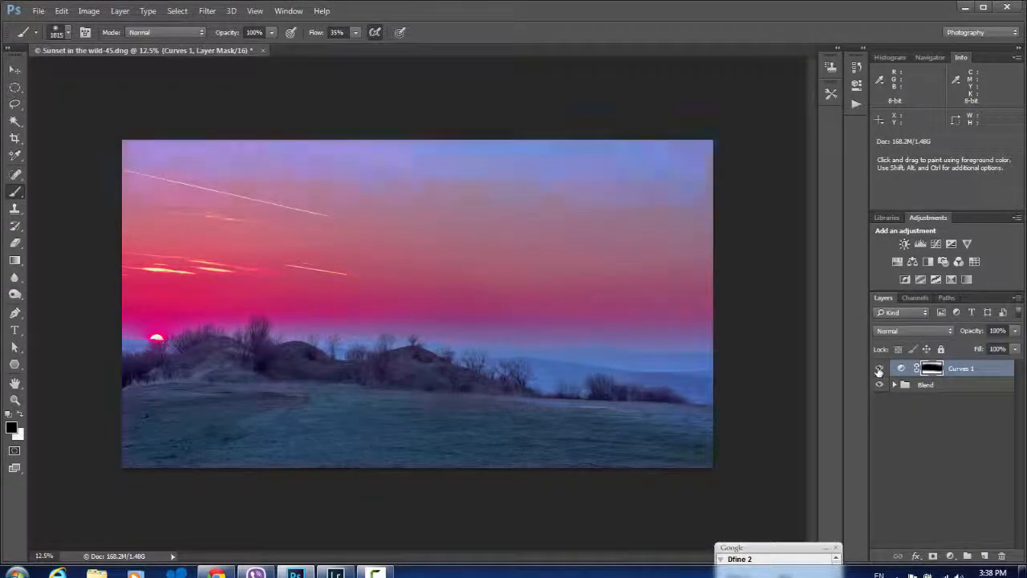
click(879, 369)
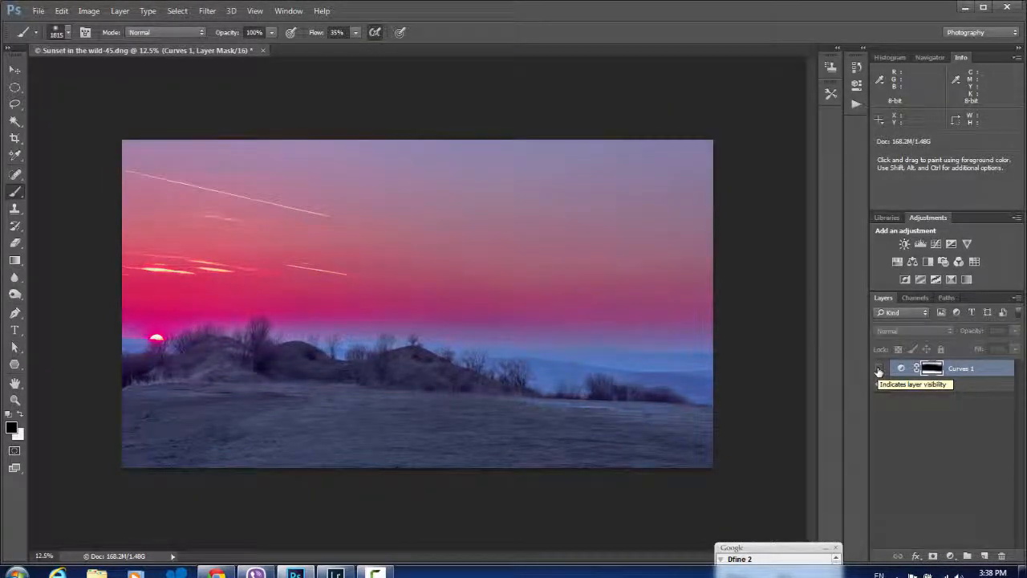
click(878, 368)
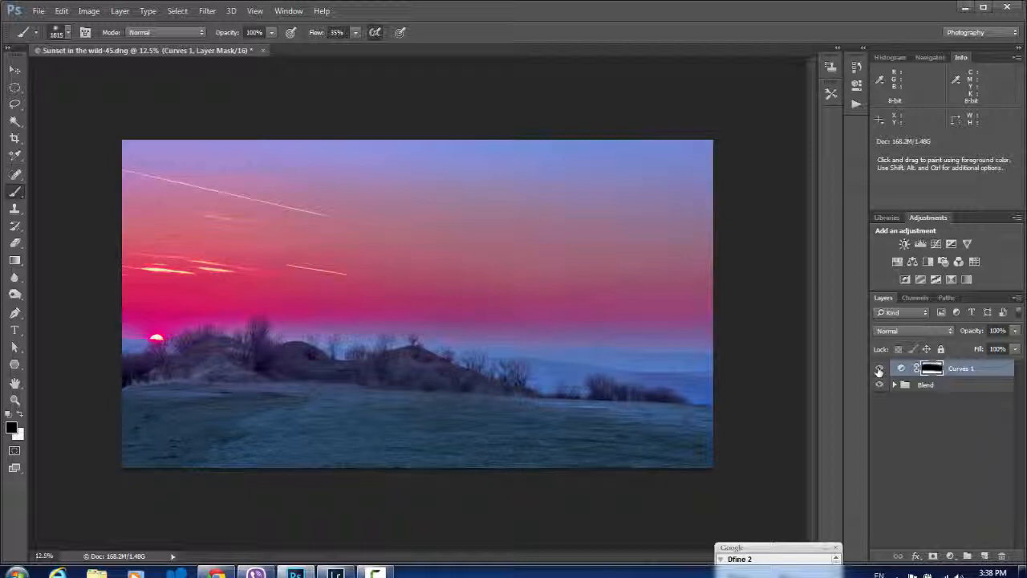
click(879, 368)
click(879, 369)
click(879, 369)
click(879, 369)
click(879, 368)
click(879, 368)
Set the feather of the Curves 1 layer mask to 3.5 px.
double_click(935, 369)
drag(709, 187, 732, 190)
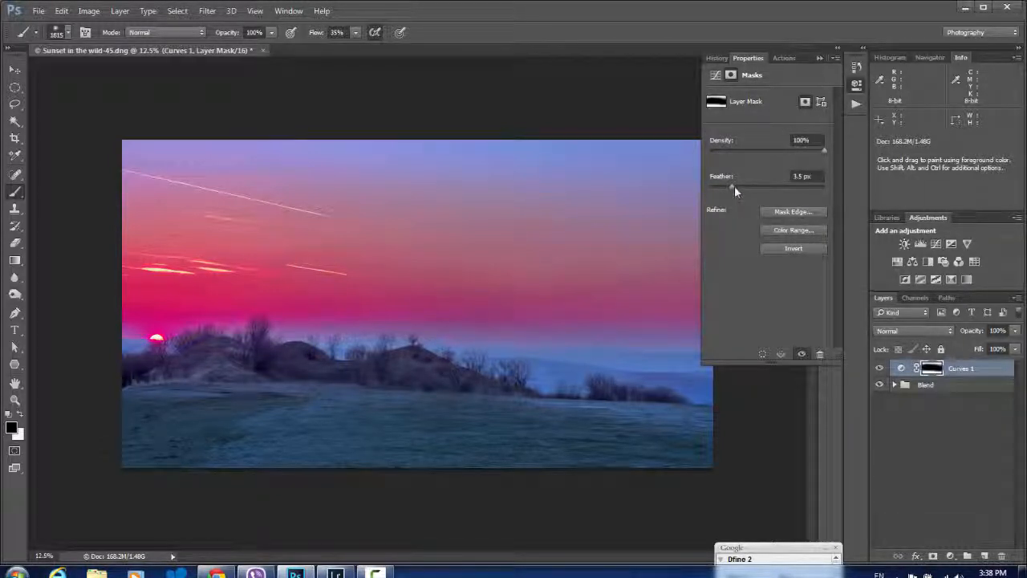
Set the Curves 1 mask feather to 4.1 px and compare the image with the layer hidden and shown.
mouse_move(733, 187)
mouse_down()
mouse_move(766, 186)
mouse_move(735, 187)
mouse_up()
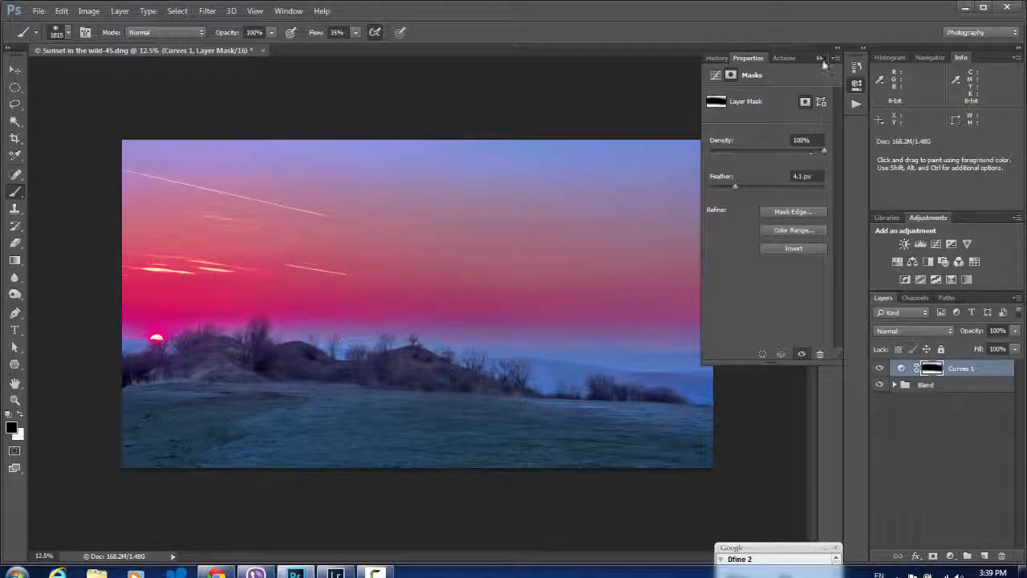
click(819, 58)
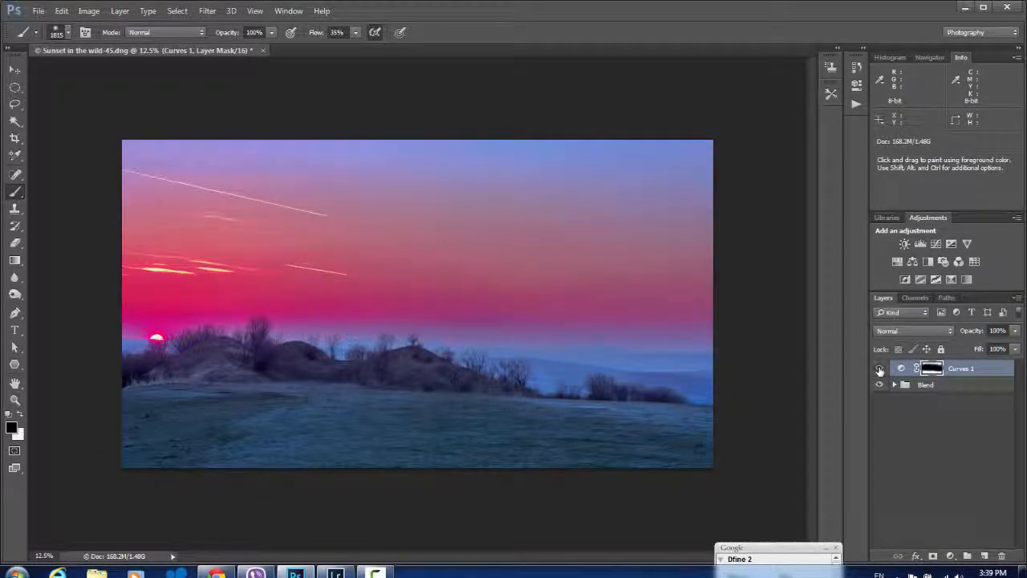
click(880, 368)
click(879, 368)
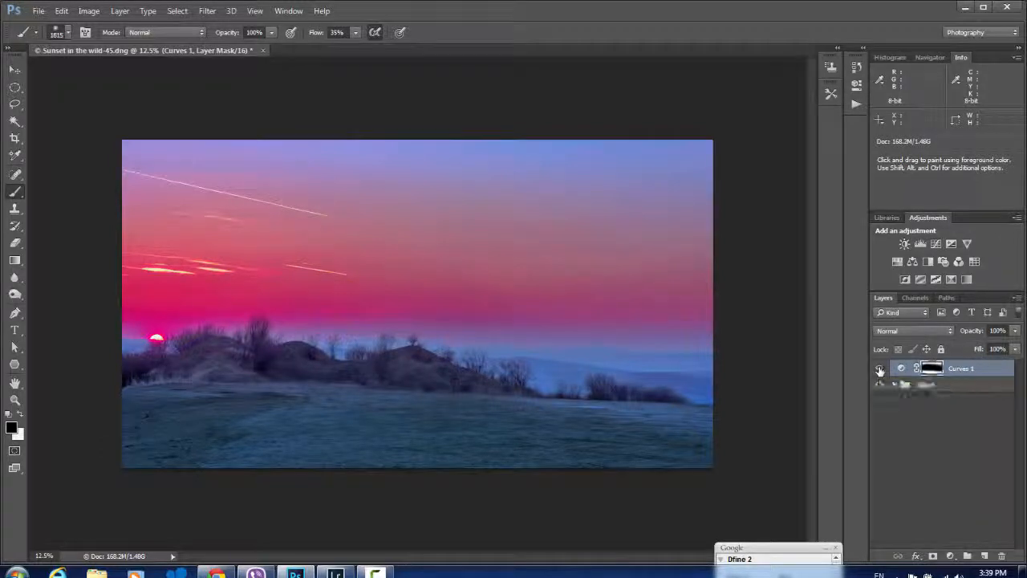
click(880, 368)
click(880, 368)
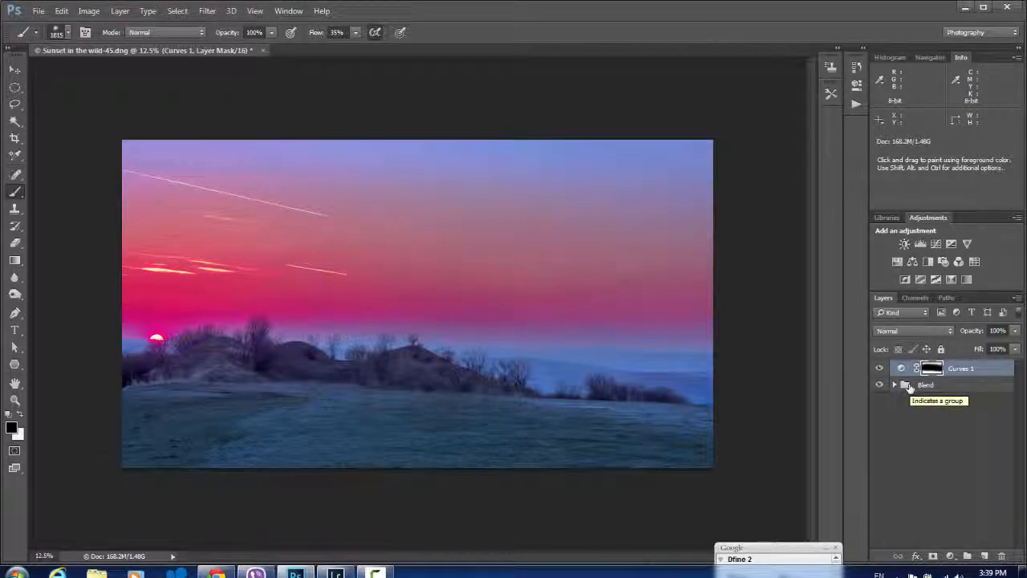
Merge the visible layers into one and duplicate the merged layer.
click(119, 12)
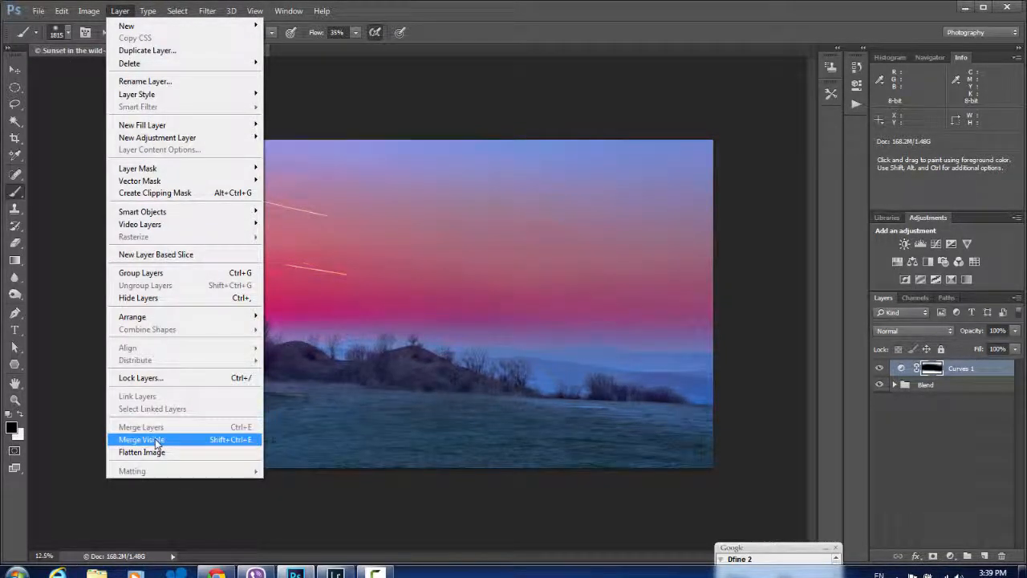
click(156, 440)
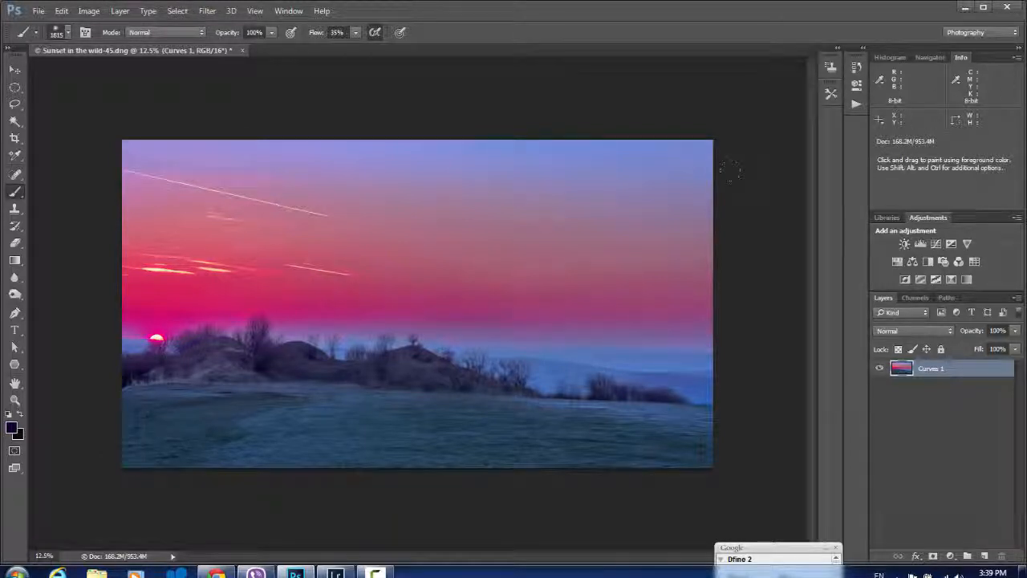
key(ctrl)
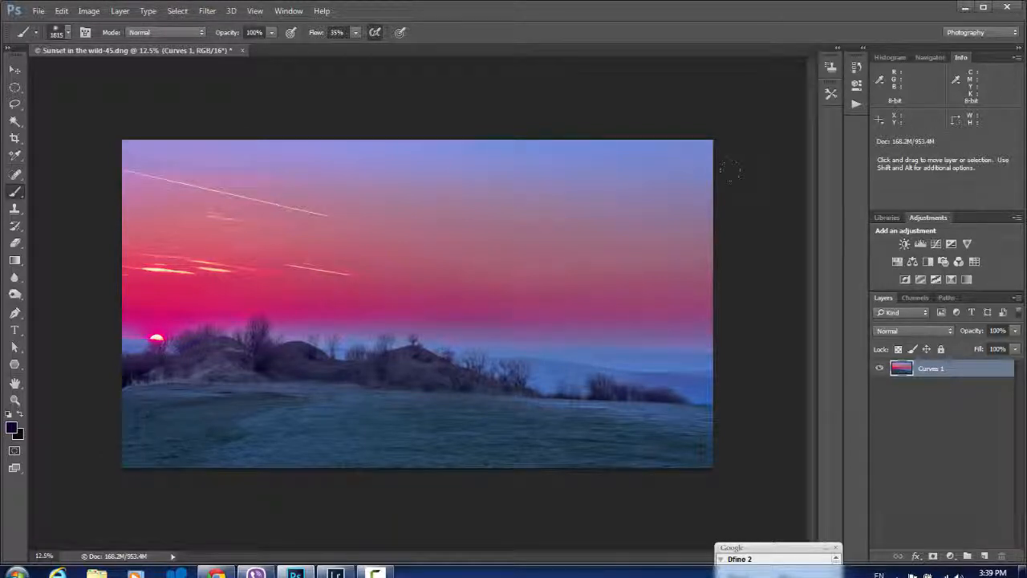
key(ctrl+j)
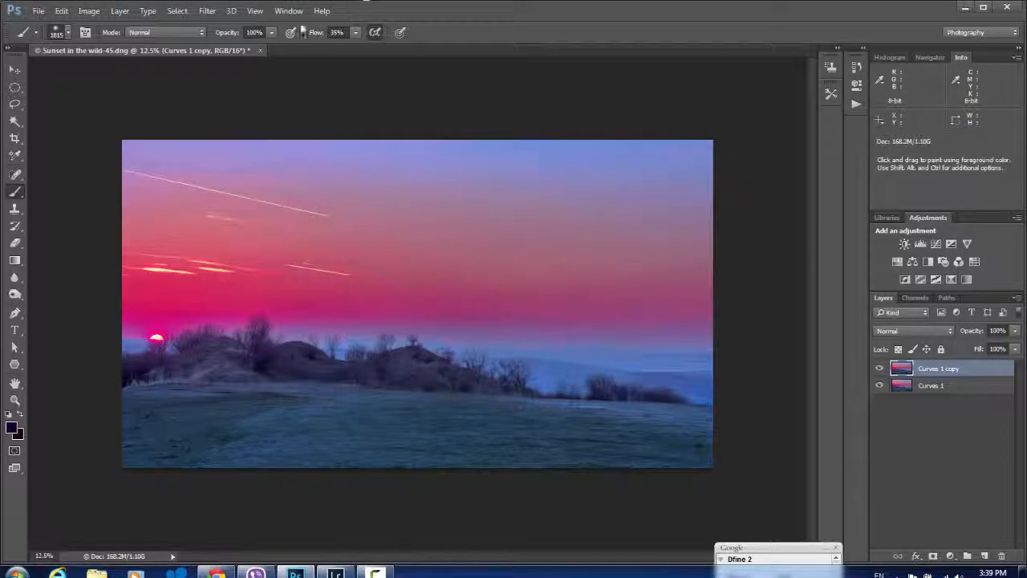
Apply the Color Efex Pro 4 Brilliance / Warmth filter to the duplicated layer and merge the visible layers.
click(207, 11)
mouse_move(281, 312)
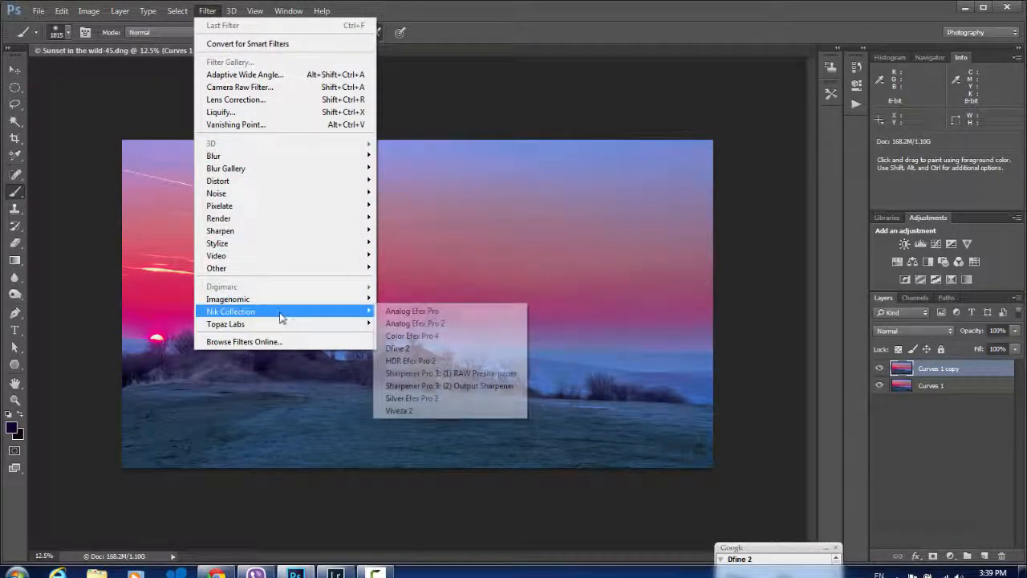
click(435, 335)
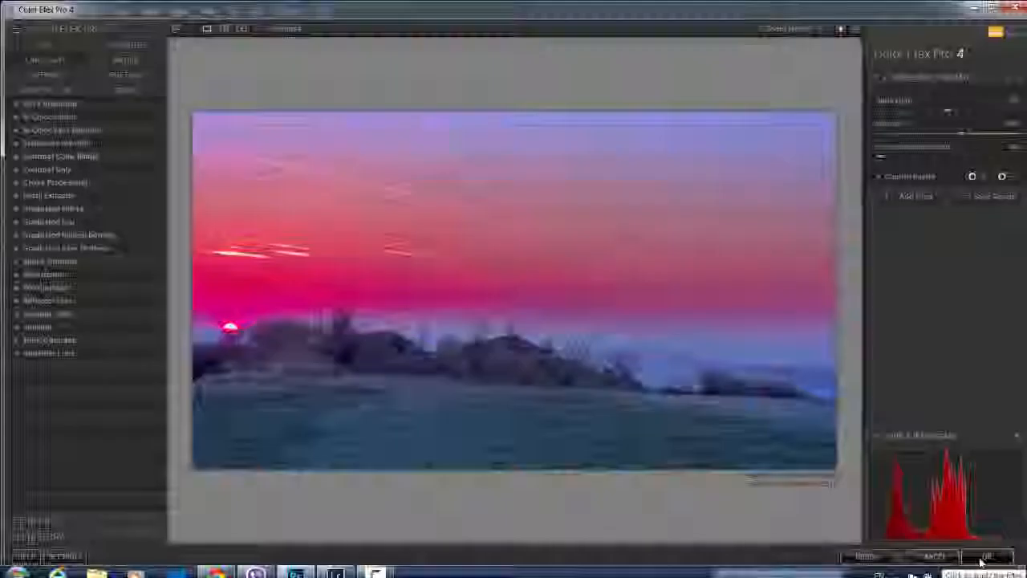
click(981, 558)
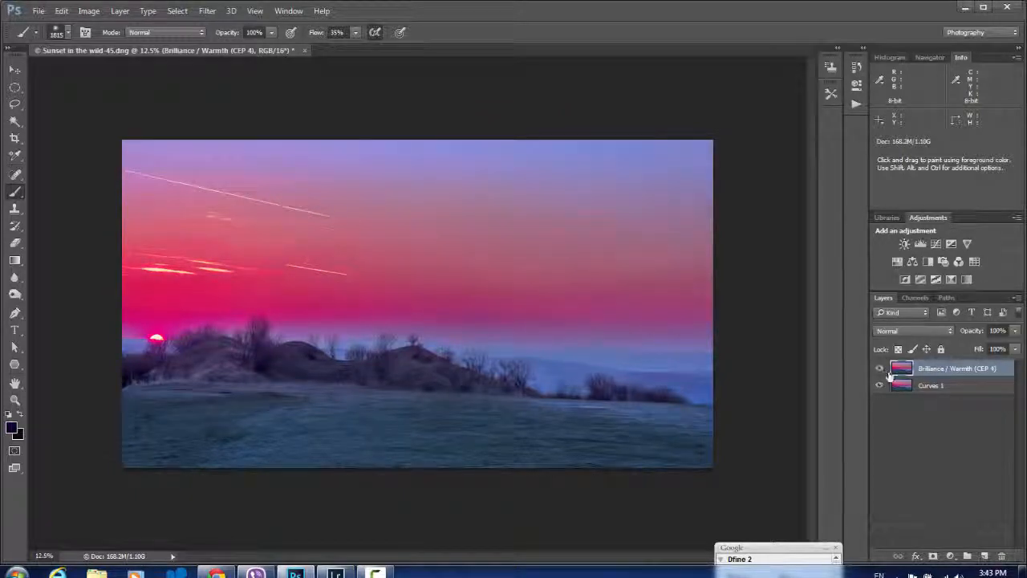
click(120, 11)
click(147, 440)
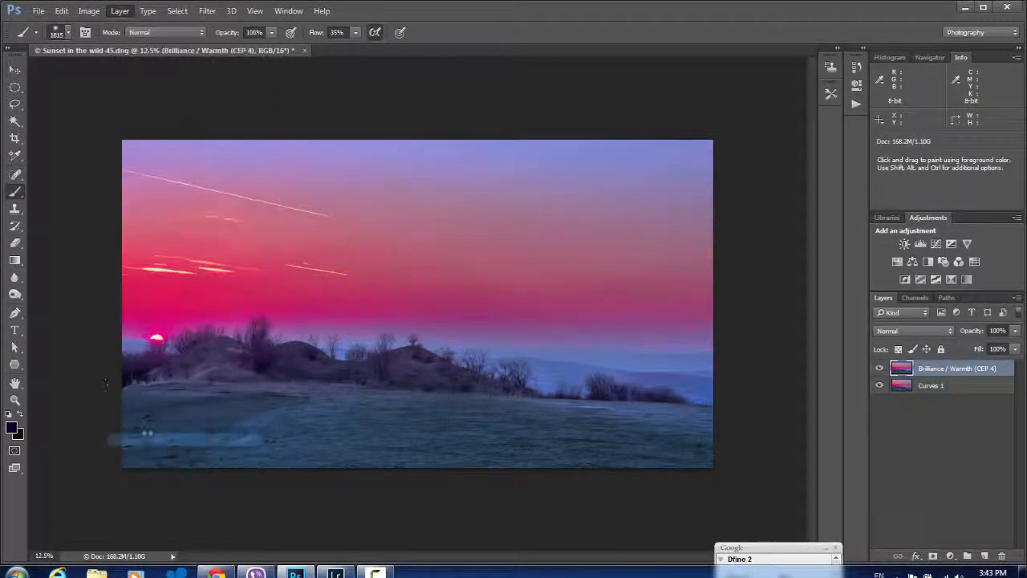
Save the image as a TIFF named "Sunset in the wild-45 DBLM" without image compression.
click(39, 11)
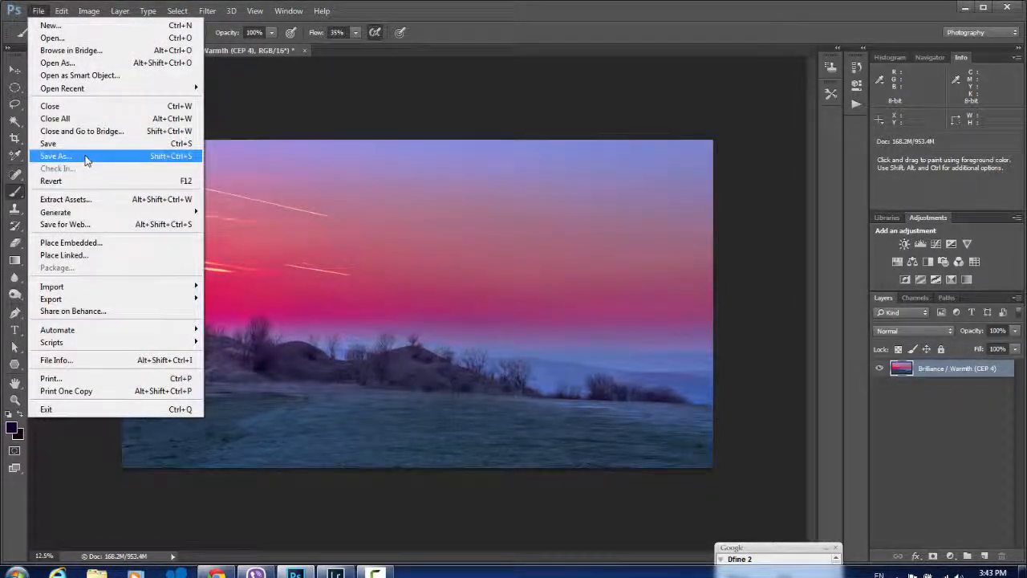
click(86, 157)
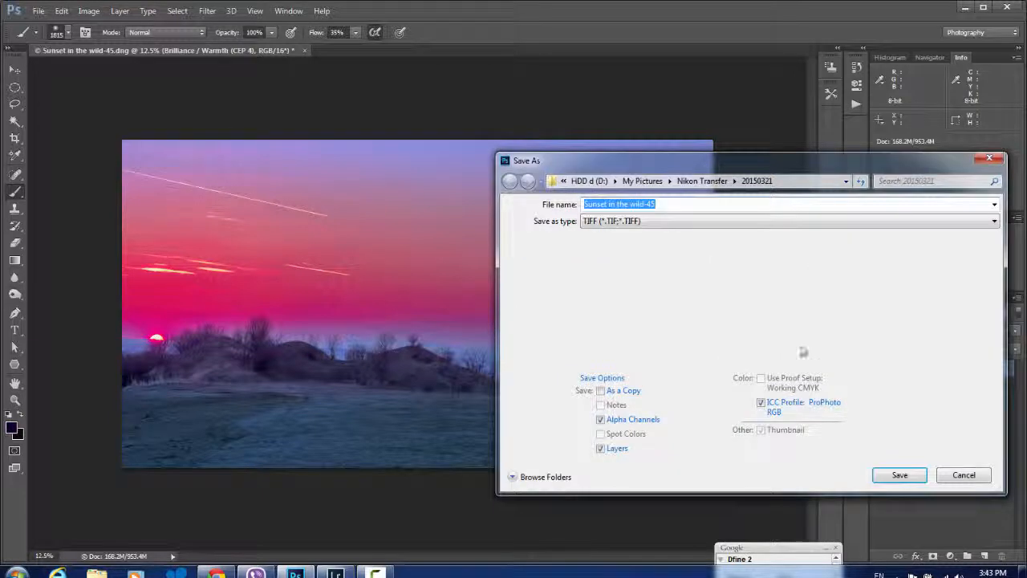
click(681, 207)
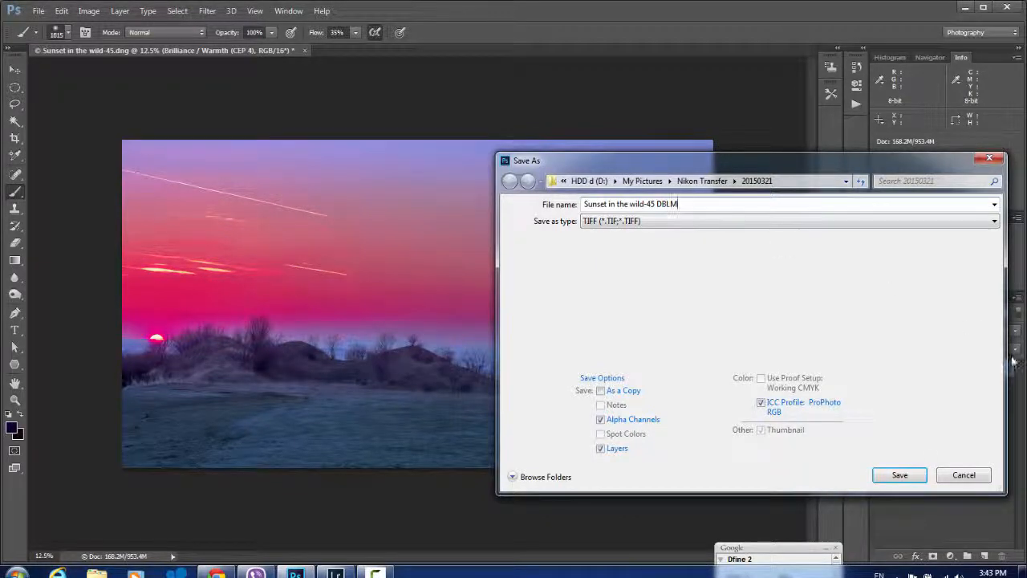
click(900, 475)
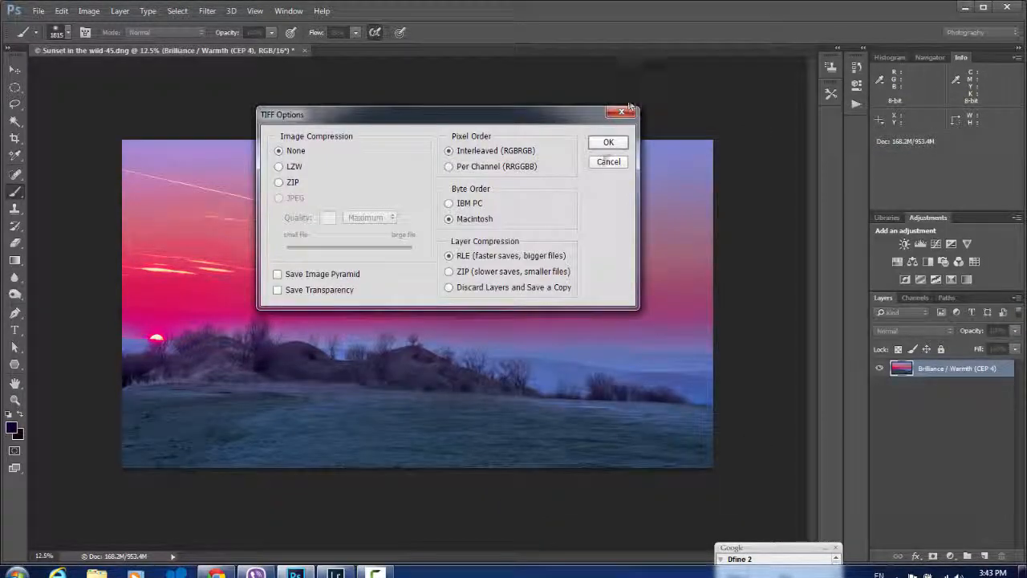
click(609, 142)
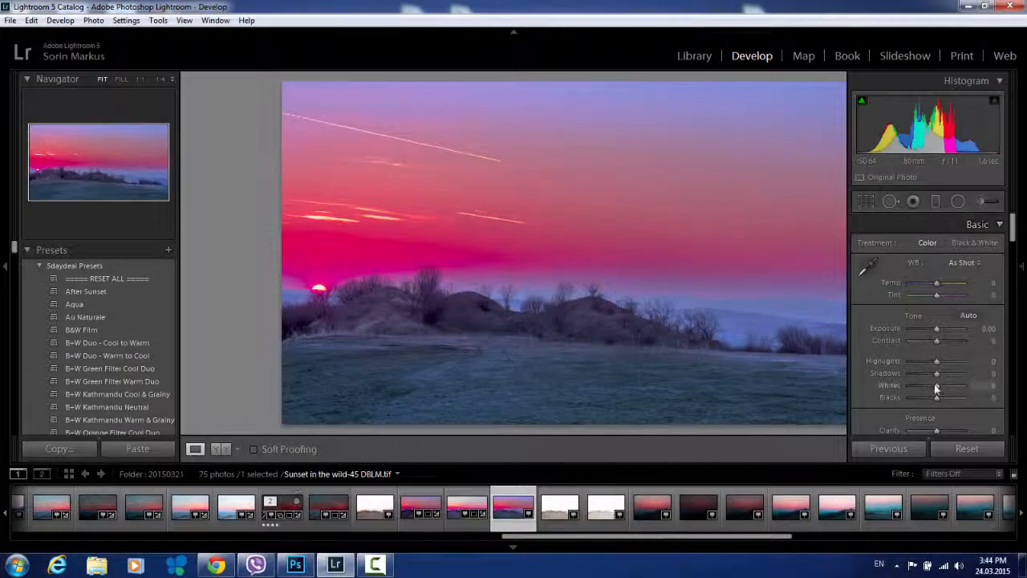
In Lightroom, set Whites to +10 and the tone curve to Highlights +20, Lights +5, Darks -7, Shadows -18 for Sunset in the wild-45 DBLM.tif.
alt+click(937, 388)
drag(937, 389, 939, 399)
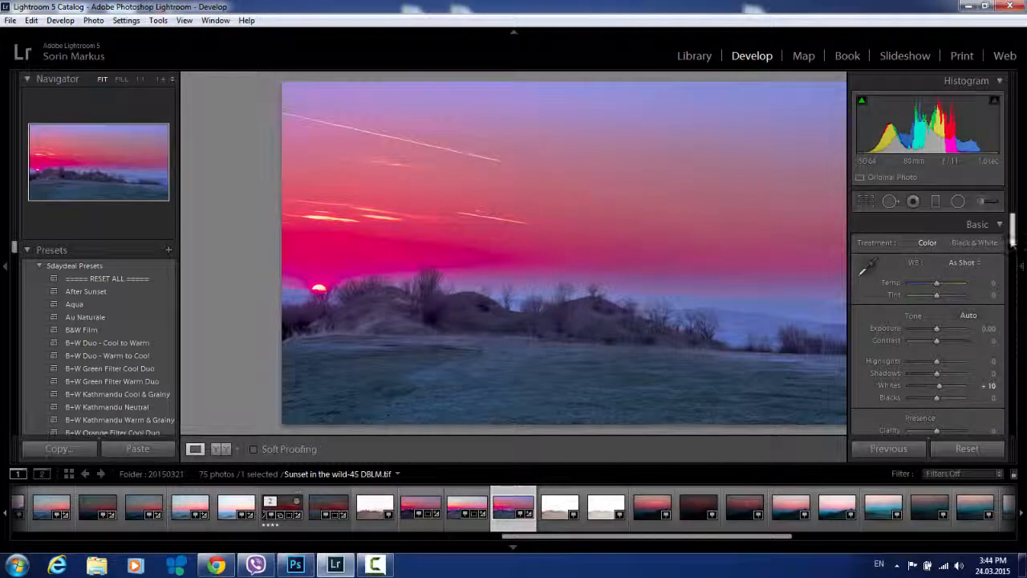
drag(1013, 241, 1012, 293)
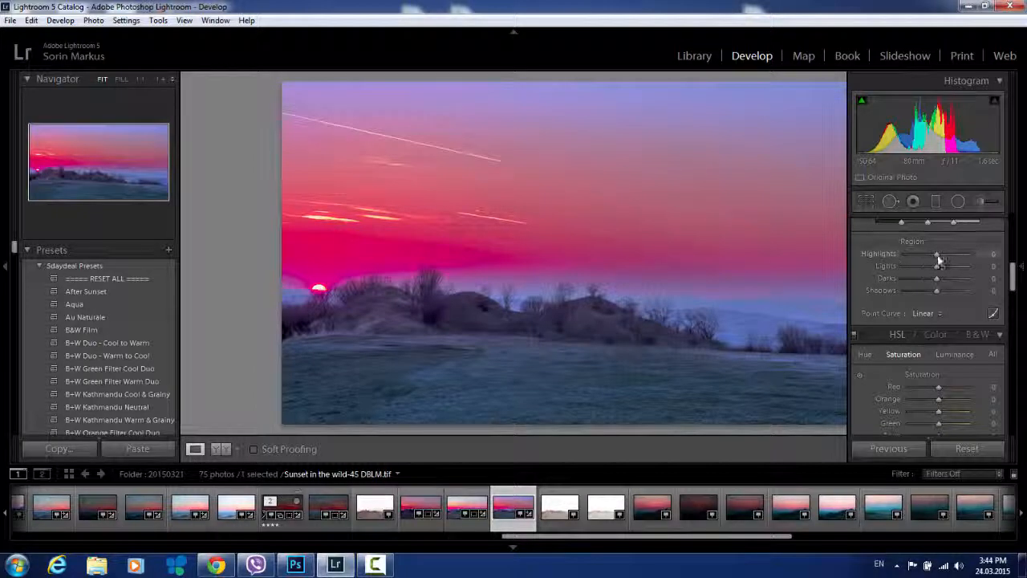
drag(938, 255, 928, 288)
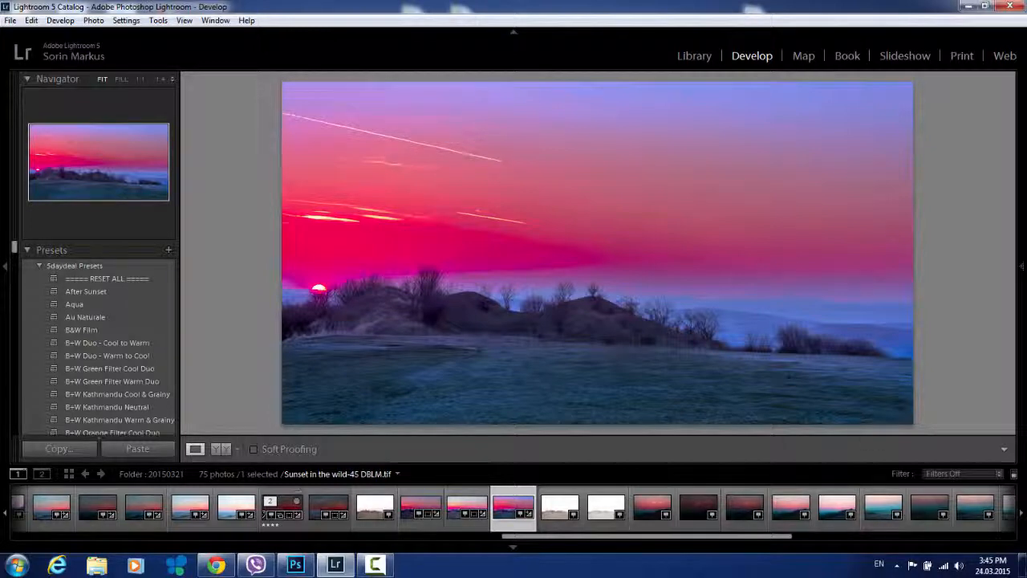
mouse_move(1022, 265)
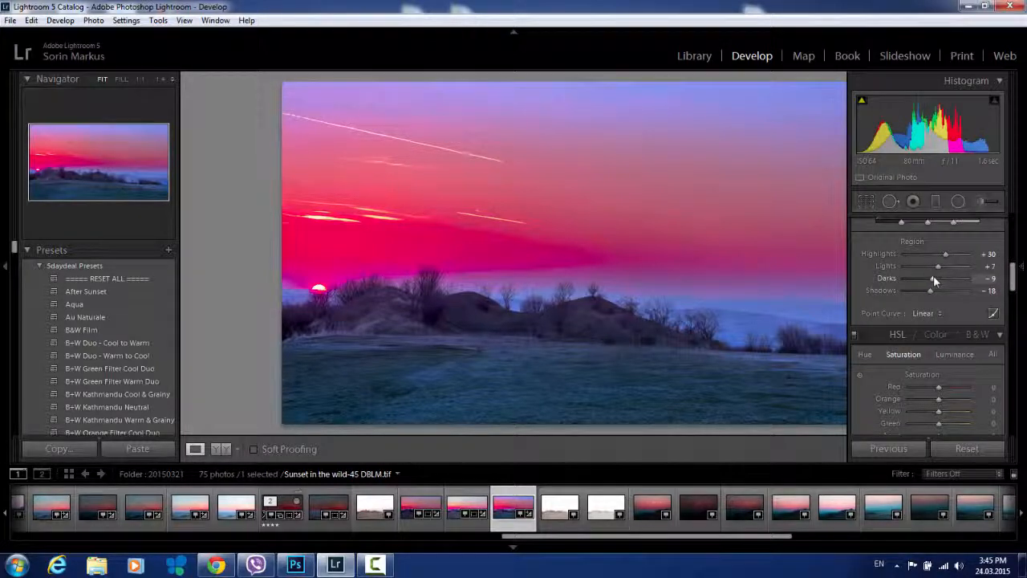
drag(935, 279, 944, 256)
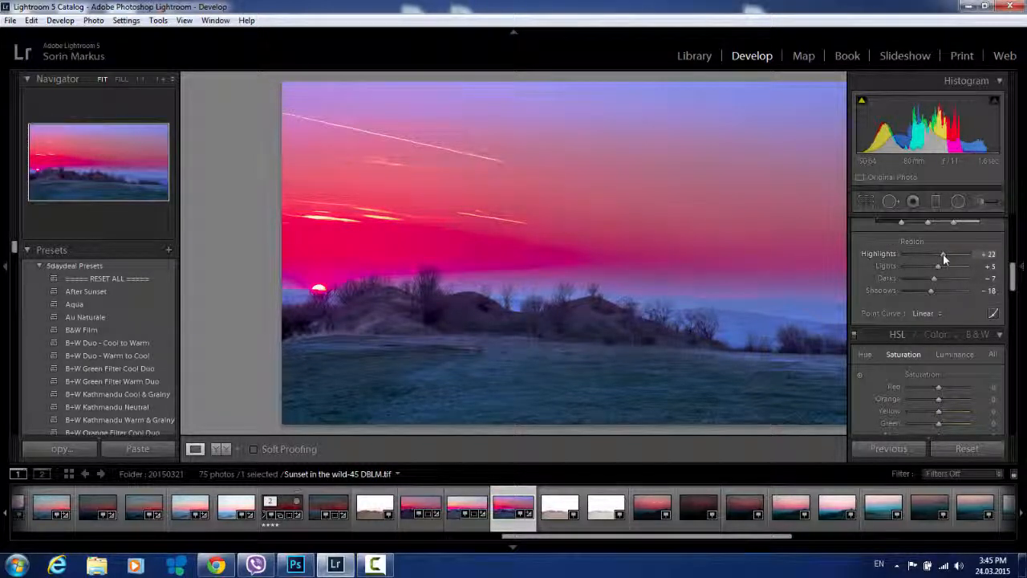
drag(943, 254, 942, 254)
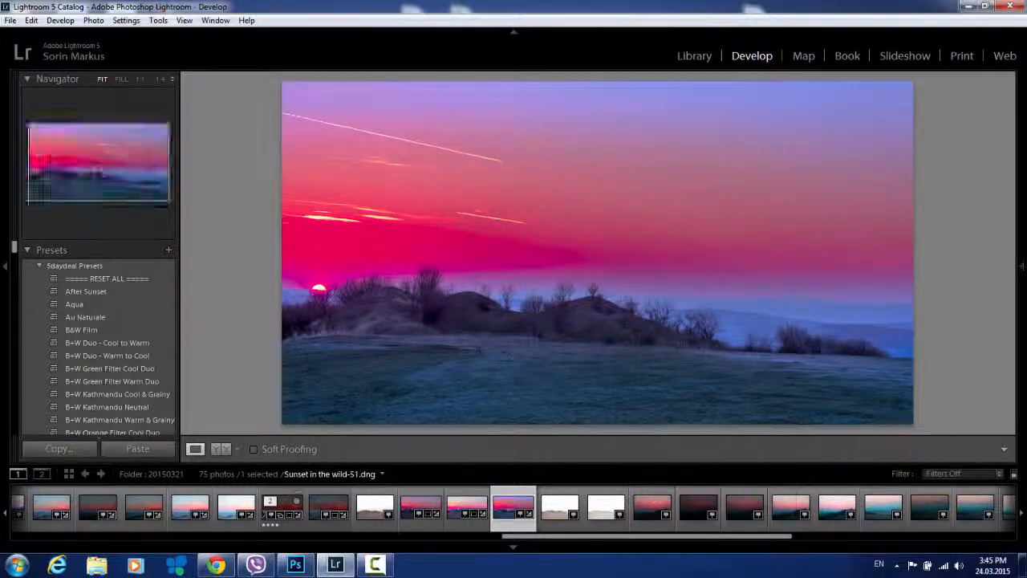
Add a slightly tilted graduated filter over the upper sky with Exposure -0.87 and Temp -10.
mouse_move(1023, 302)
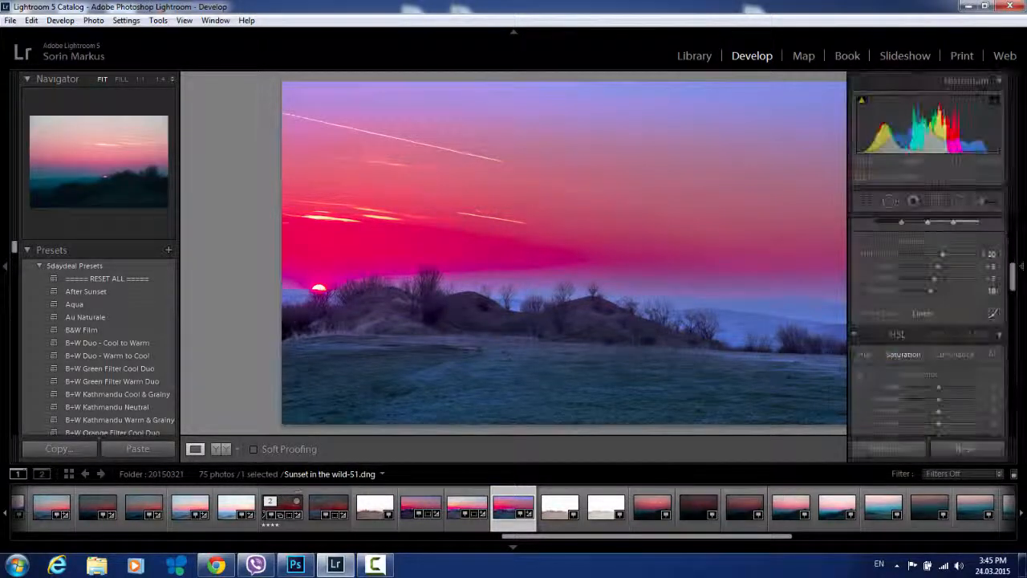
click(935, 201)
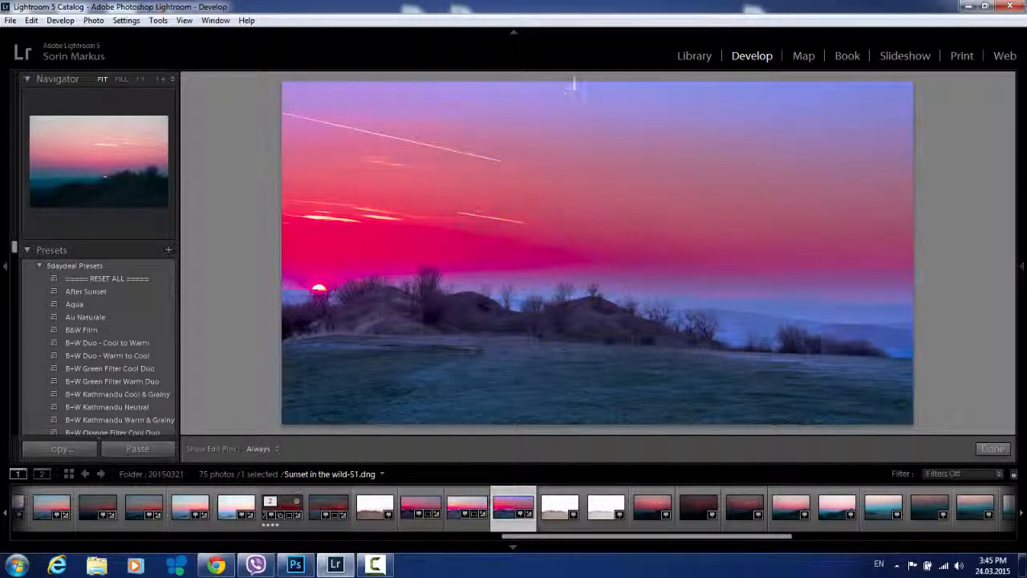
drag(570, 81, 567, 166)
mouse_move(1023, 267)
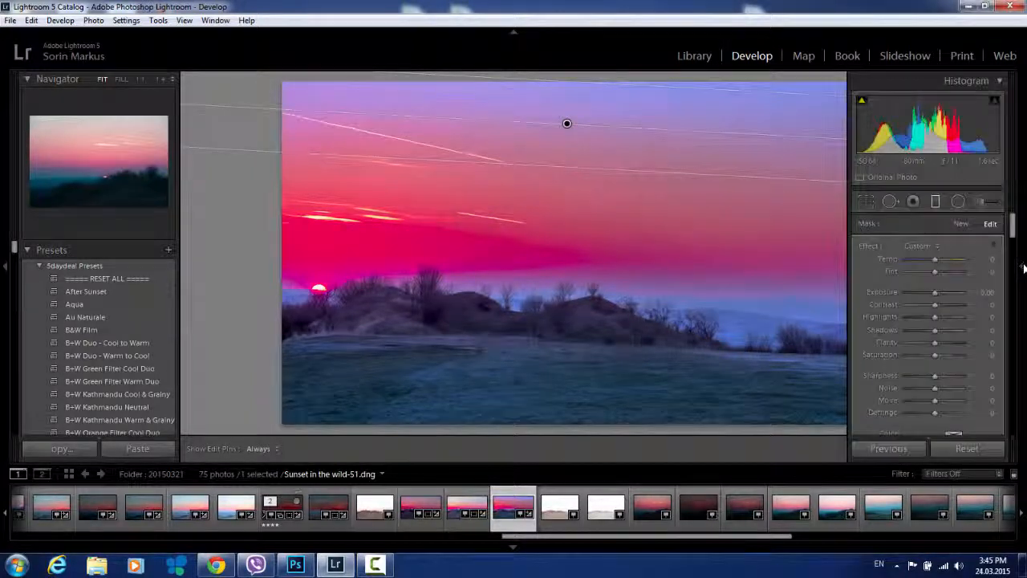
drag(935, 293, 929, 294)
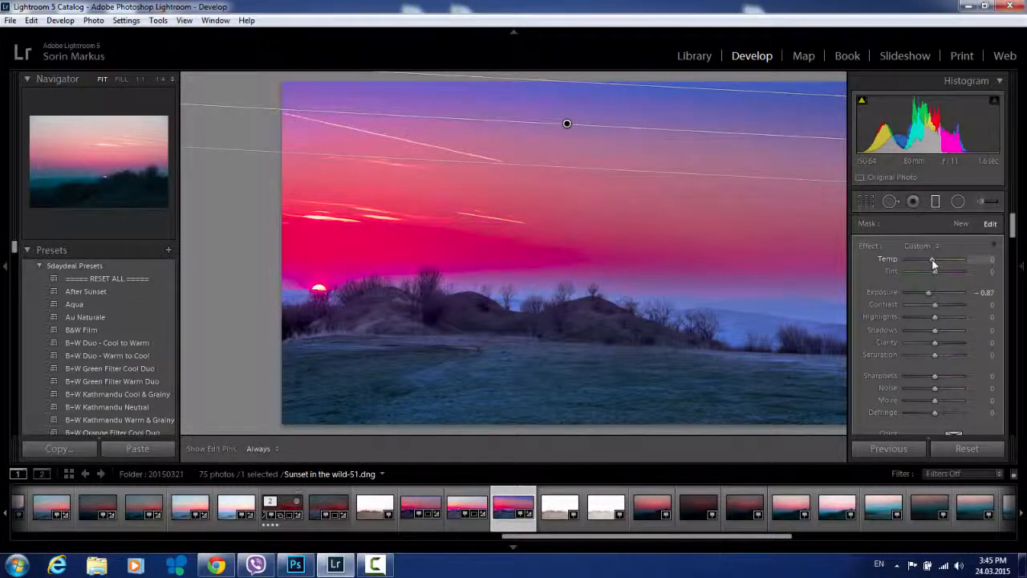
drag(932, 258, 931, 259)
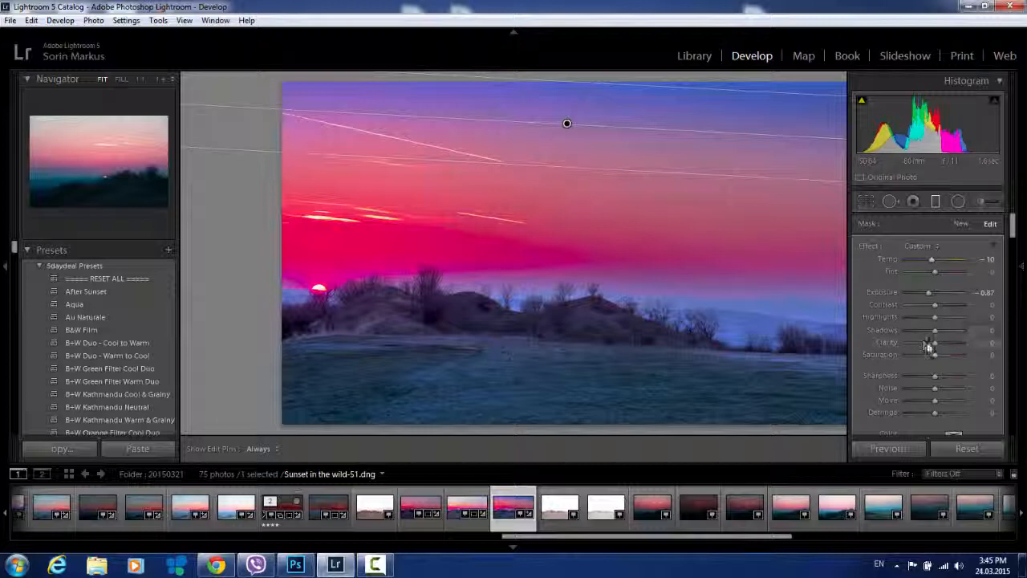
Add a second graduated filter rising from the photo's lower edge over the grass, lower its exposure, and finish the filter editing.
click(962, 225)
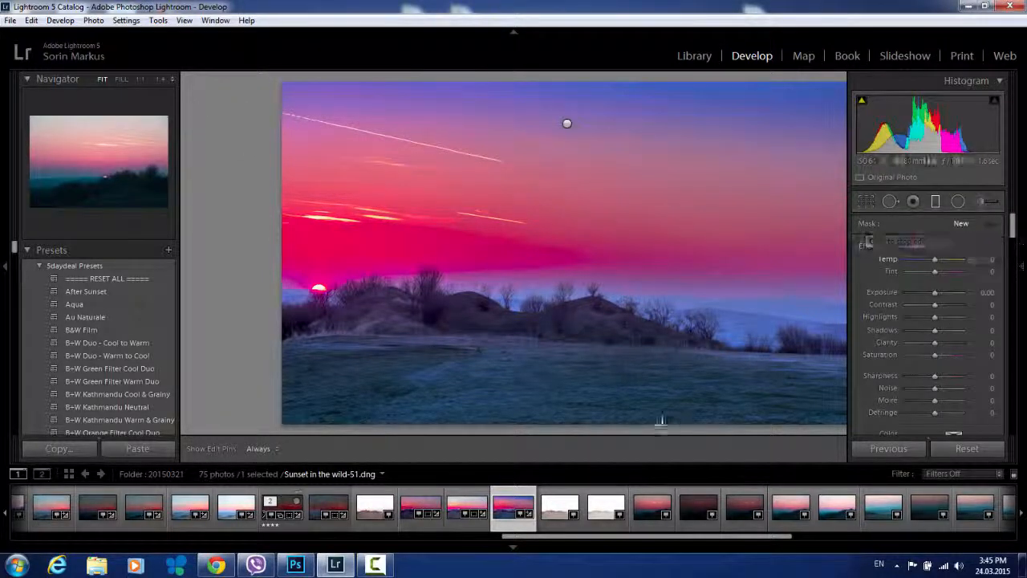
drag(647, 427, 653, 351)
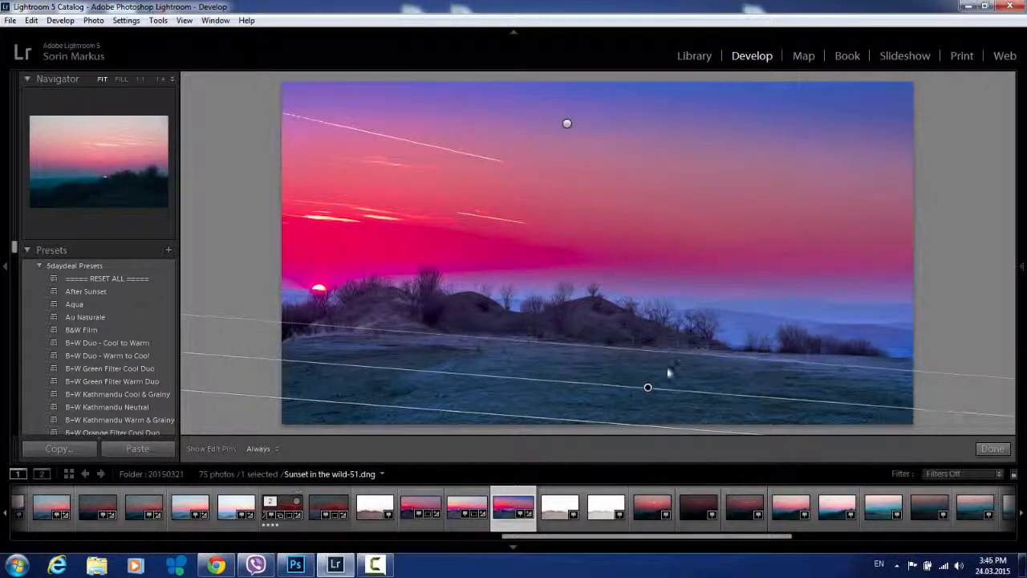
mouse_move(1021, 265)
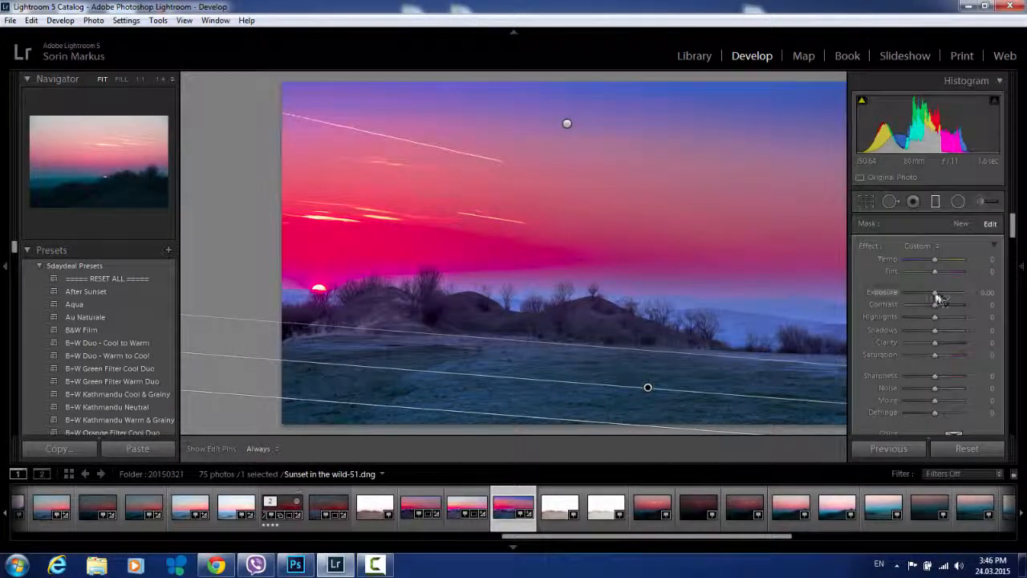
drag(936, 293, 925, 294)
key(F8)
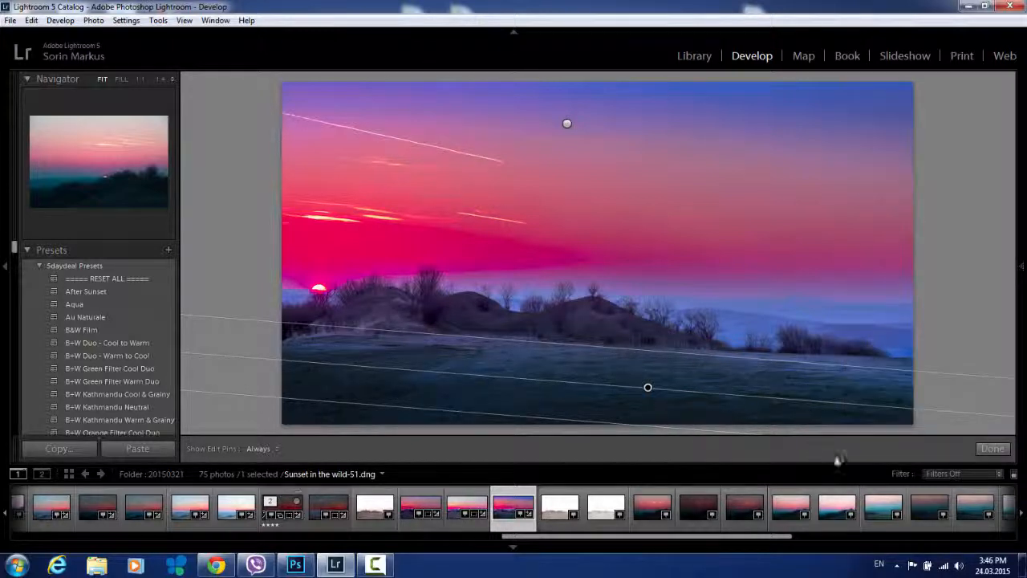
click(993, 448)
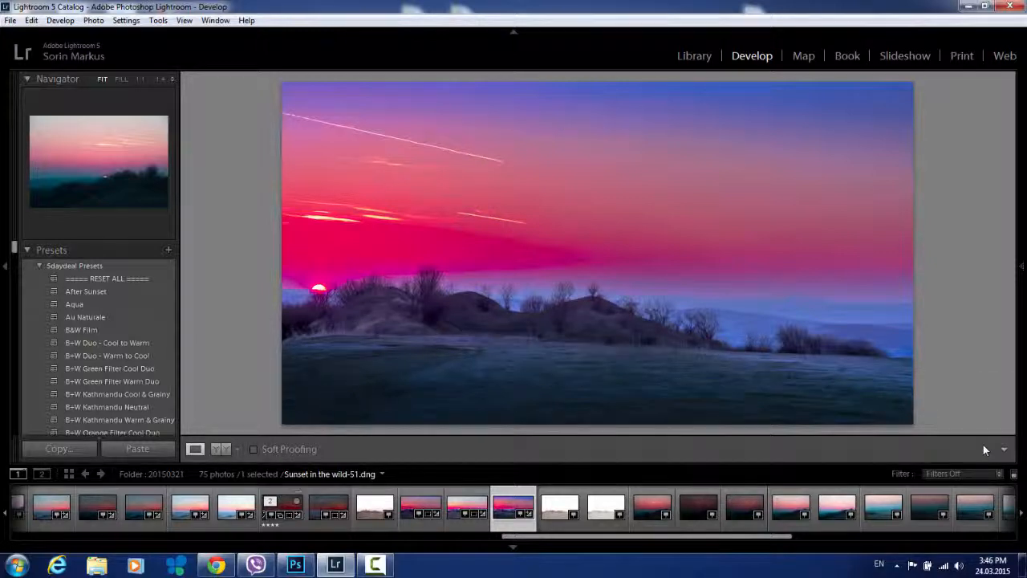